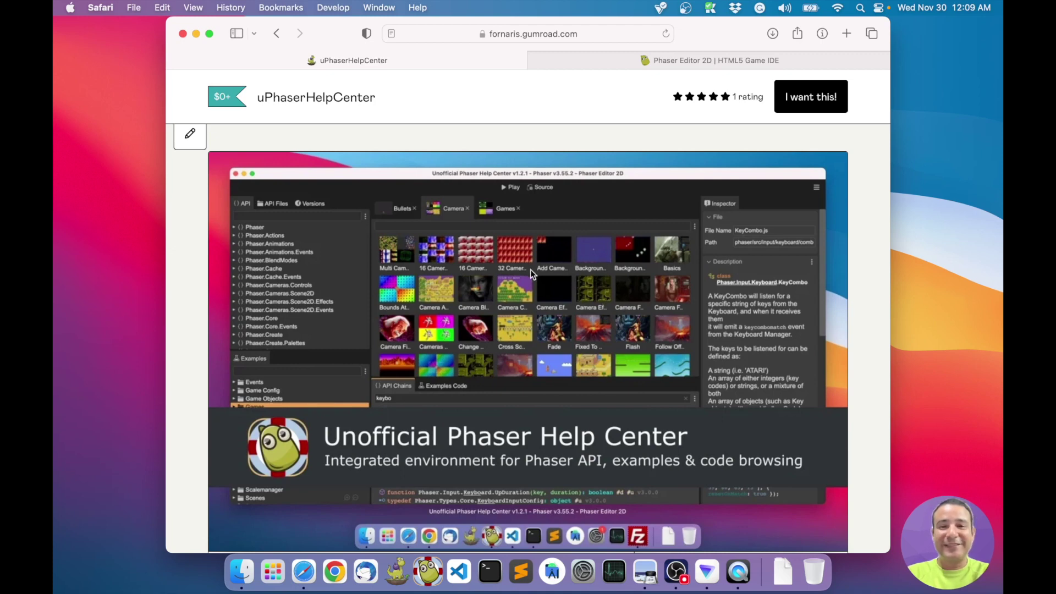
Launch the Unofficial Phaser Help Center app from the Dock beside the uPhaserHelpCenter Gumroad page
left_click(426, 573)
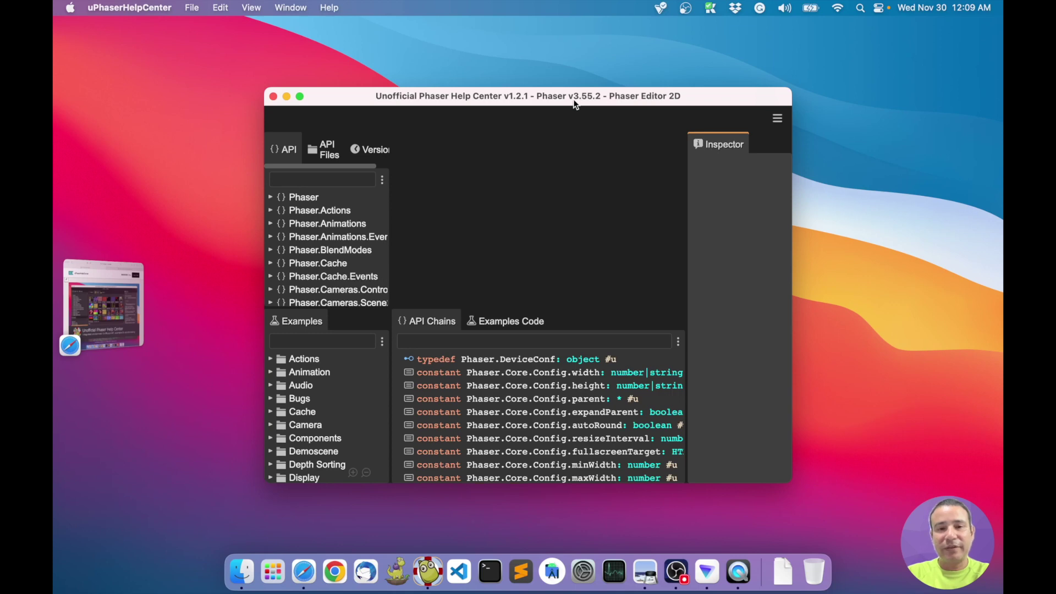
Maximize the Help Center window and expand the Phaser namespace in the API tree
double_click(574, 101)
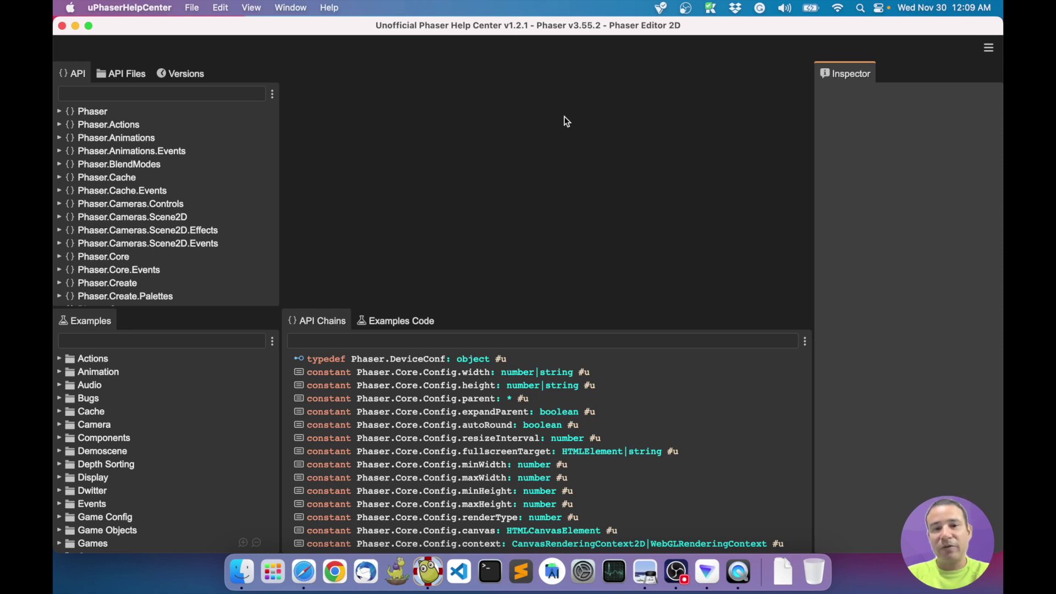
left_click(74, 83)
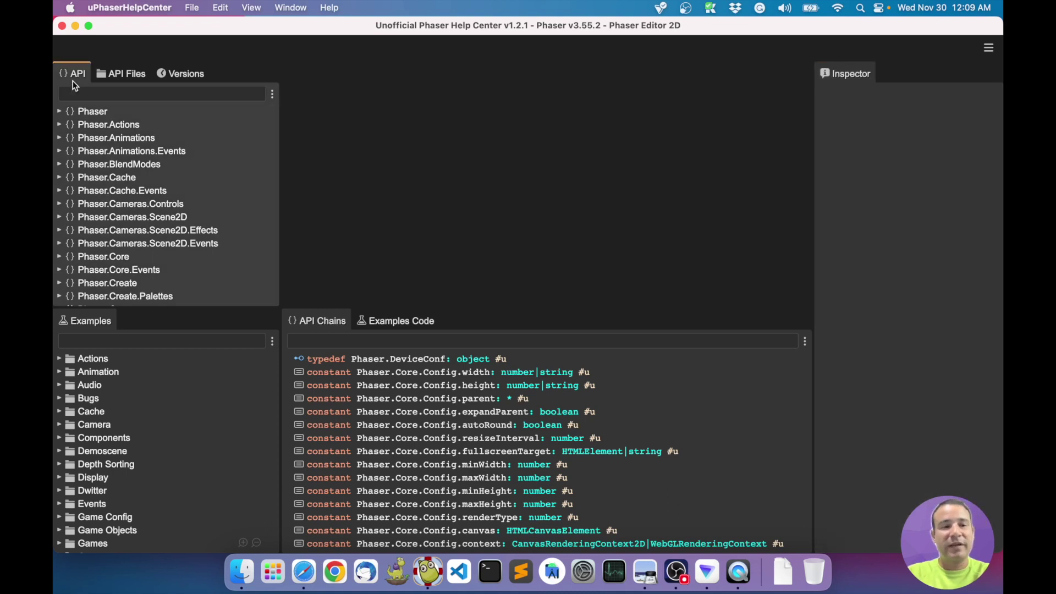
left_click(58, 111)
left_click(58, 112)
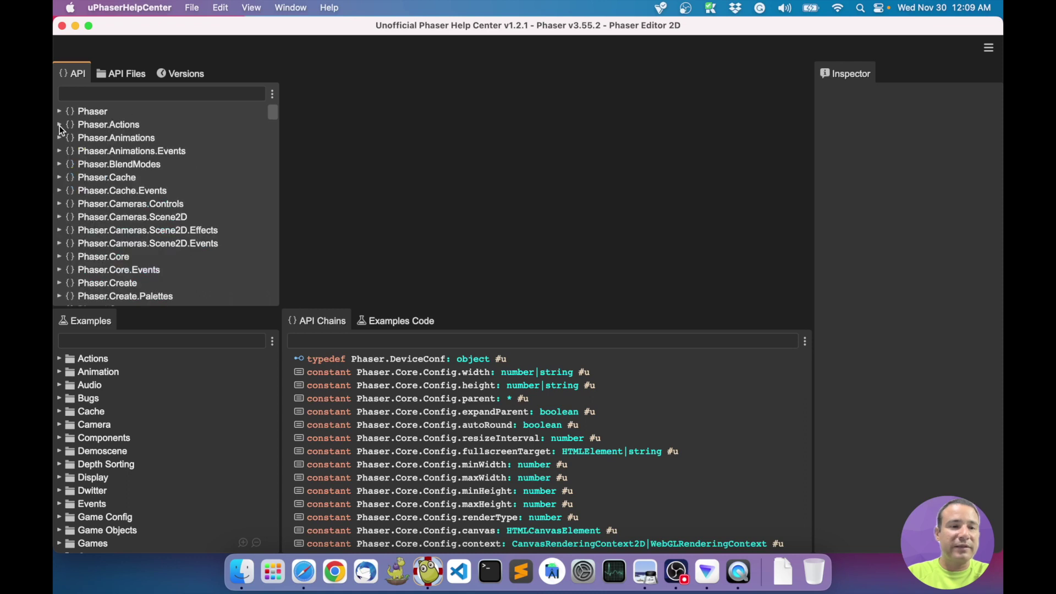
left_click(58, 124)
left_click(59, 124)
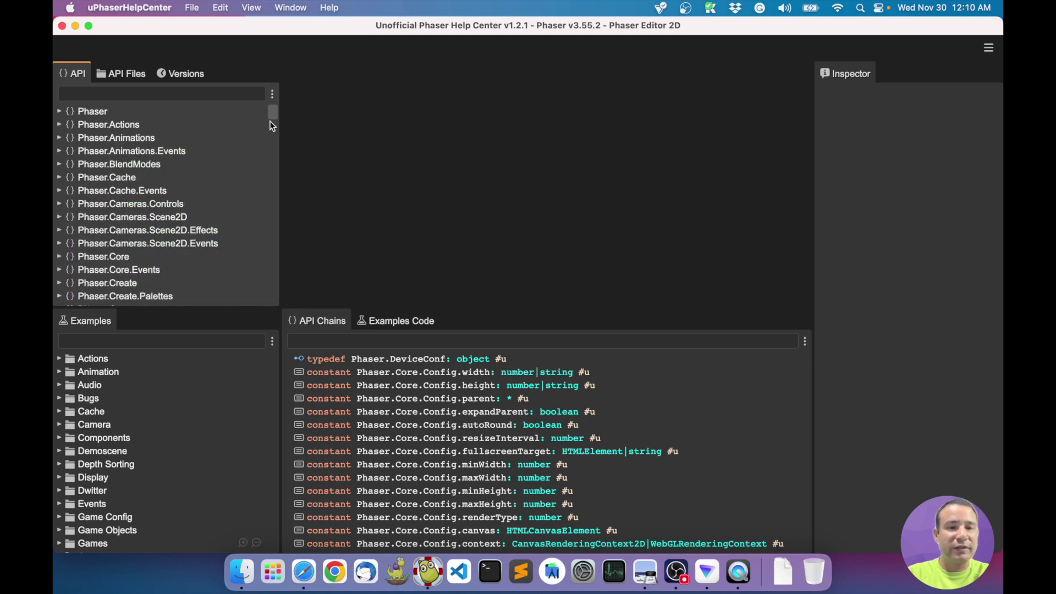
mouse_move(272, 114)
left_mouse_down()
mouse_move(271, 162)
mouse_move(273, 124)
left_mouse_up()
scroll(271, 120, "up", 5)
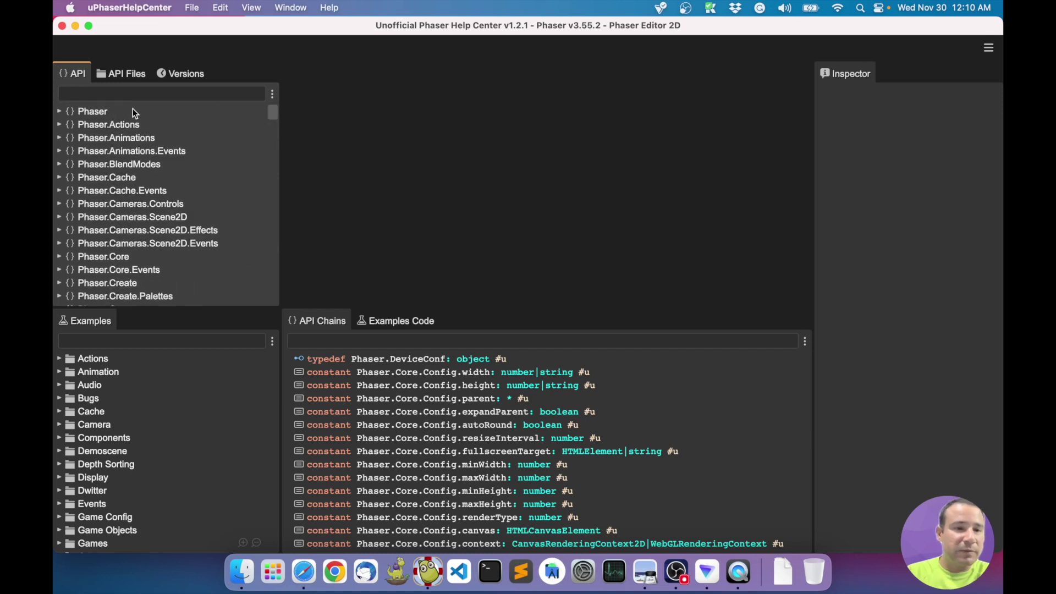
left_click(60, 111)
scroll(145, 209, "down", 5)
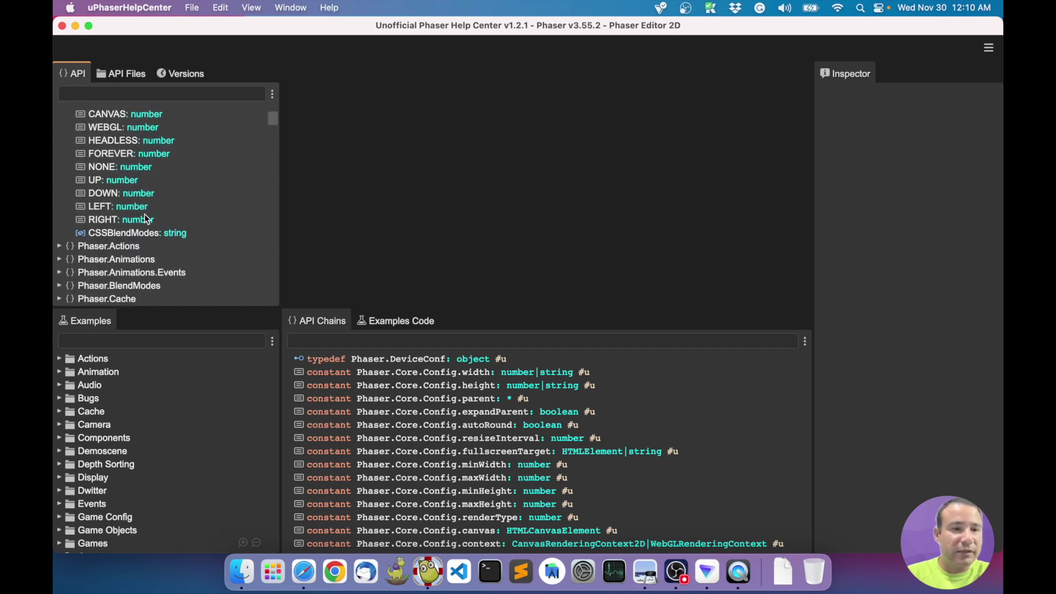
Expand Phaser.Actions to list its functions
left_click(58, 171)
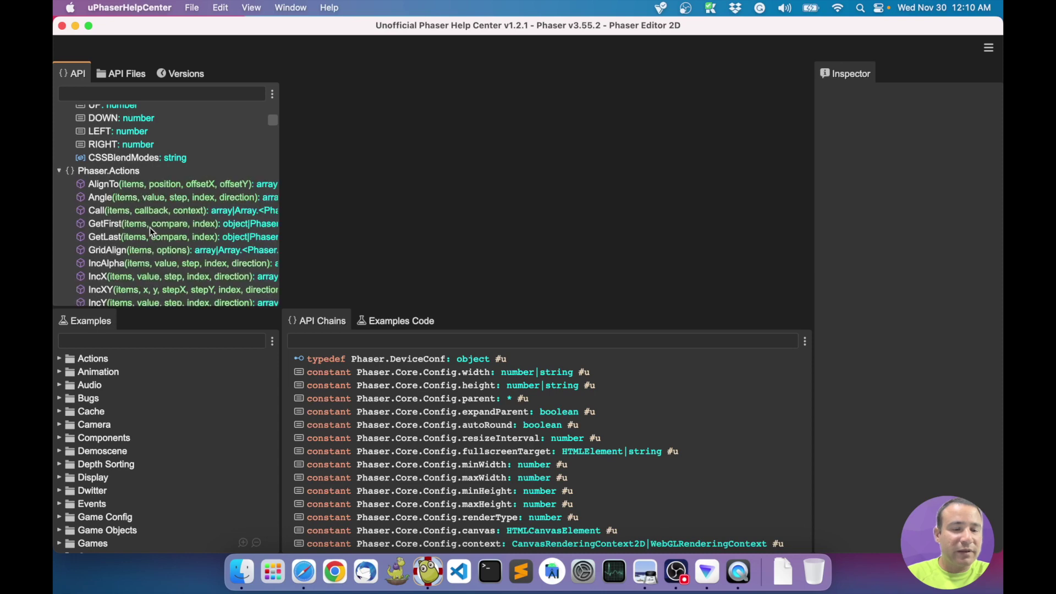
scroll(159, 231, "down", 3)
scroll(160, 231, "down", 1)
scroll(160, 231, "up", 10)
scroll(160, 231, "down", 1)
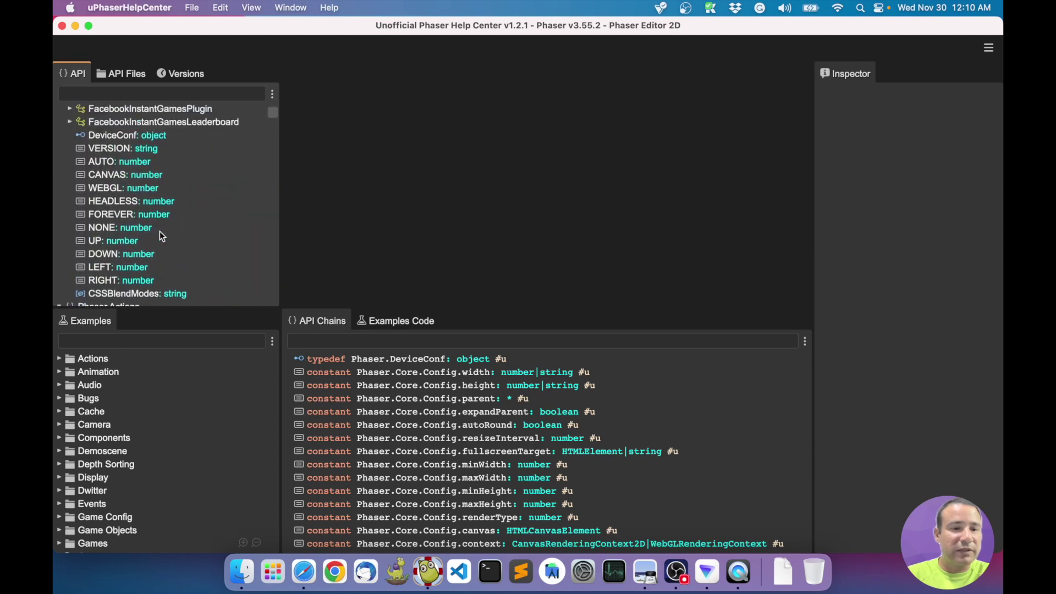
scroll(160, 231, "up", 1)
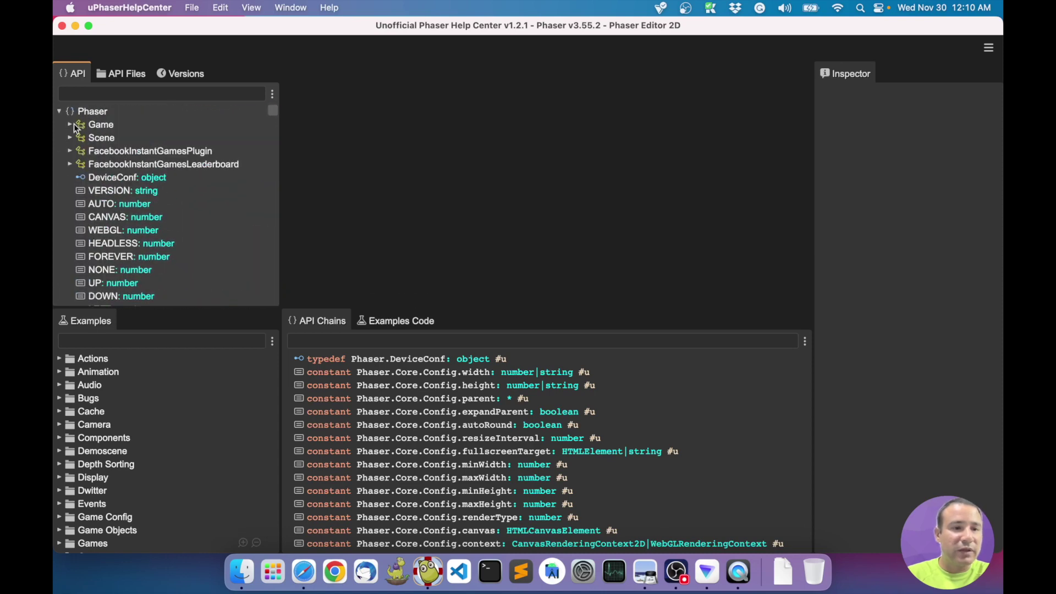
Show the Phaser.Game class documentation and widen the Inspector panel
left_click(102, 126)
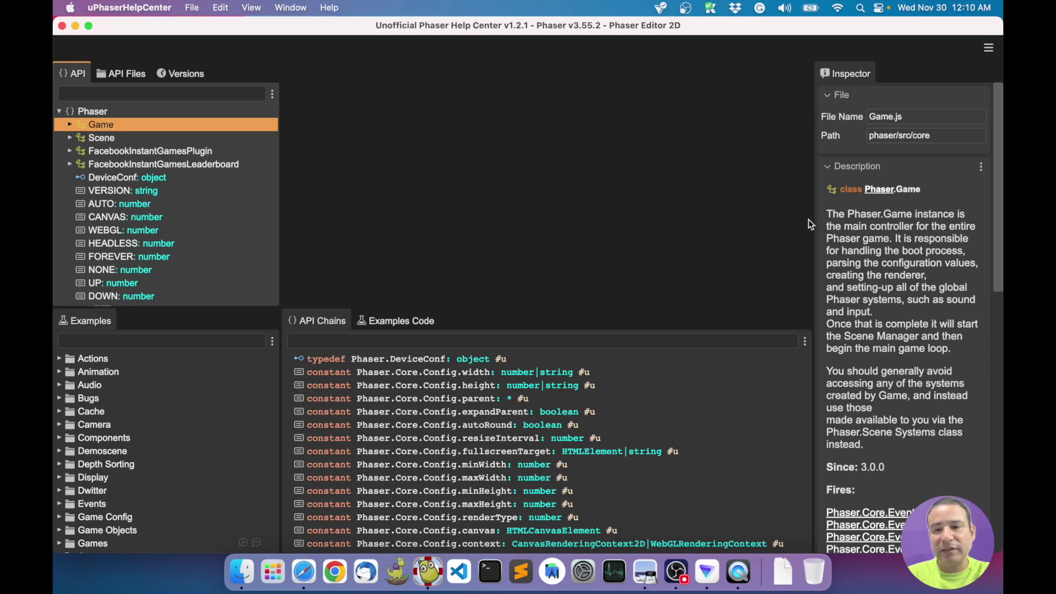
left_click_drag(813, 218, 691, 214)
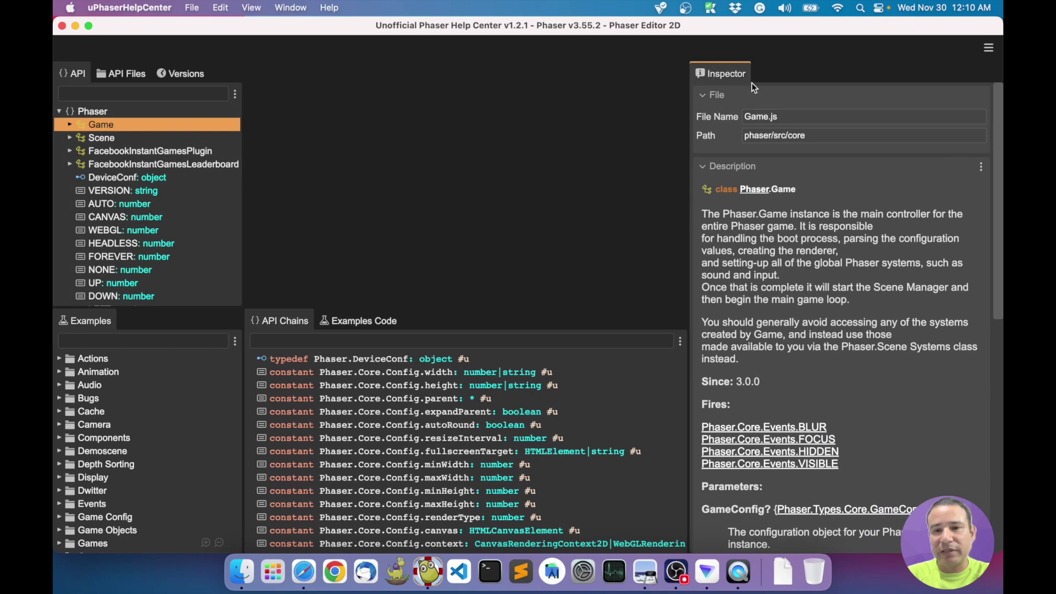
scroll(778, 335, "down", 2)
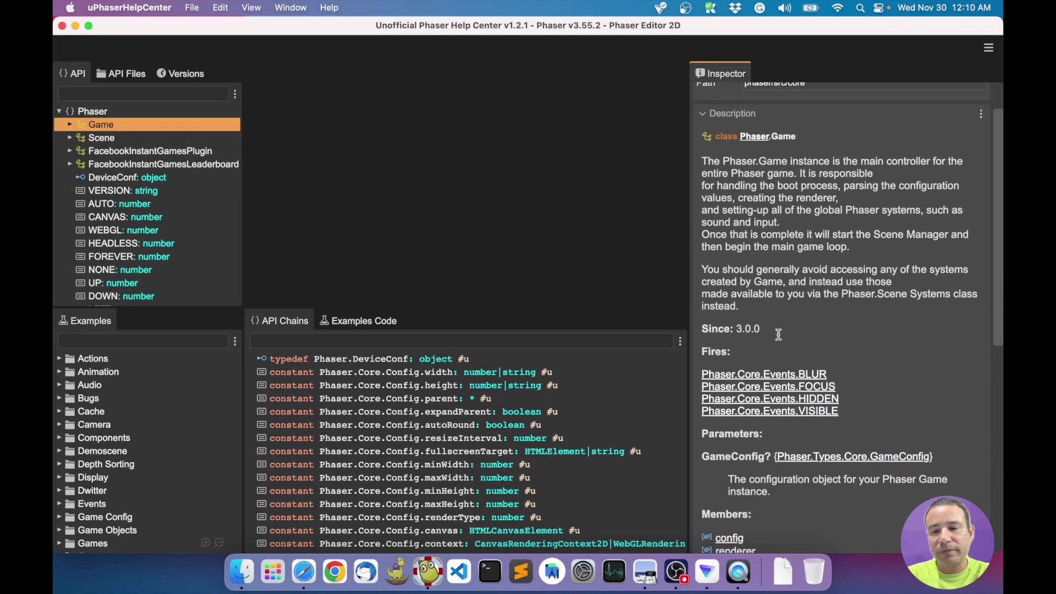
scroll(778, 335, "up", 2)
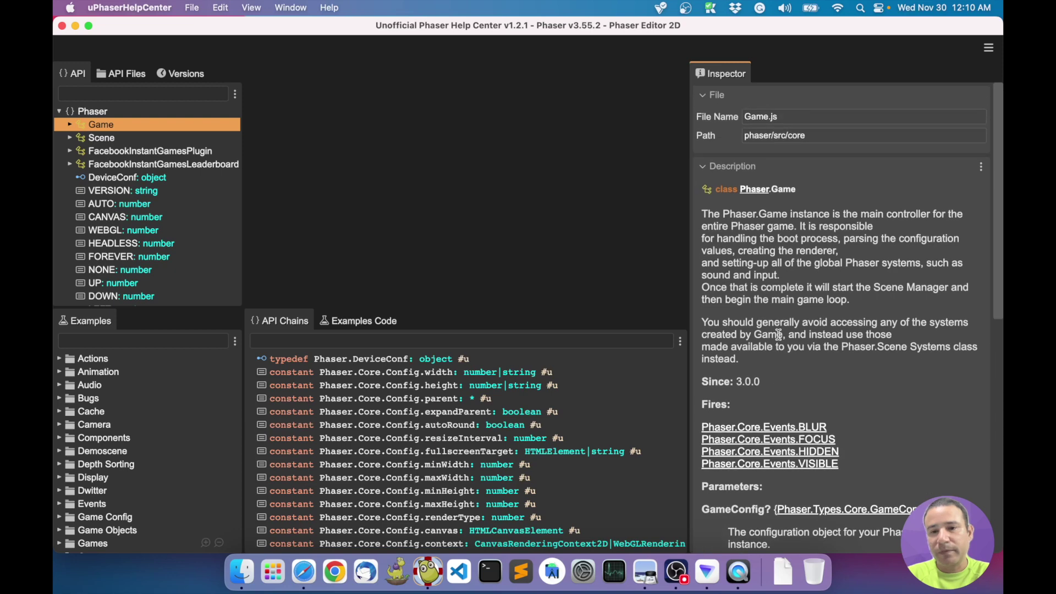
right_click(101, 127)
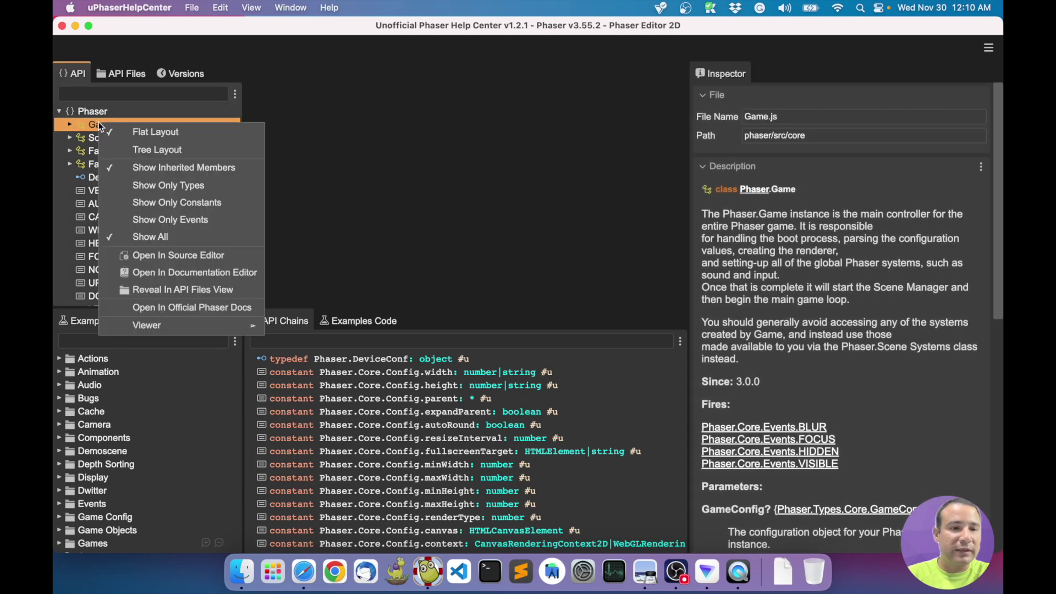
Open Game.js in the source editor and jump to the Game class definition
left_click(193, 255)
scroll(406, 247, "down", 10)
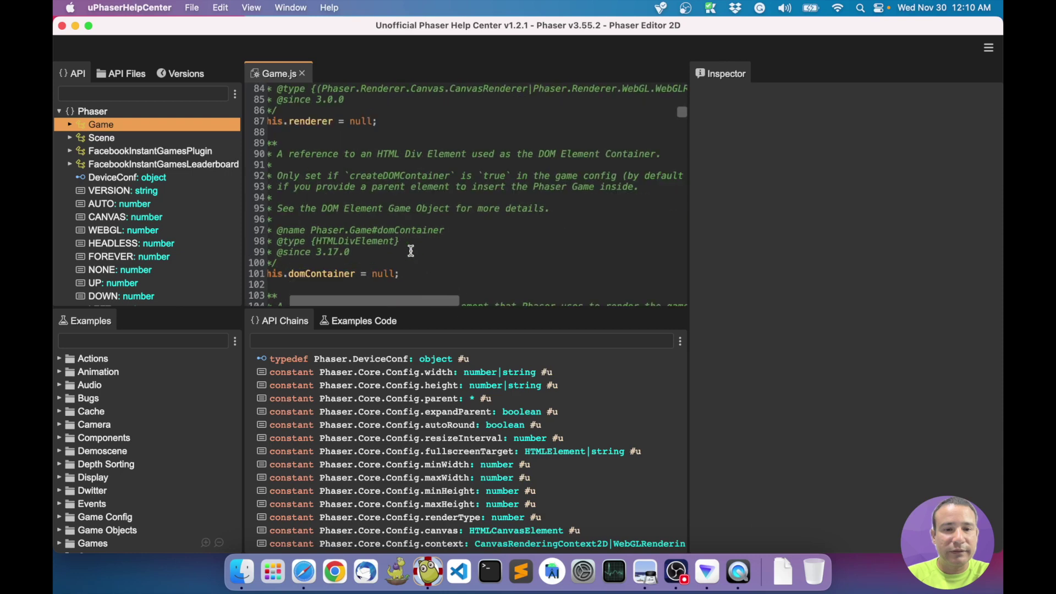
scroll(411, 251, "up", 5)
left_click(84, 123)
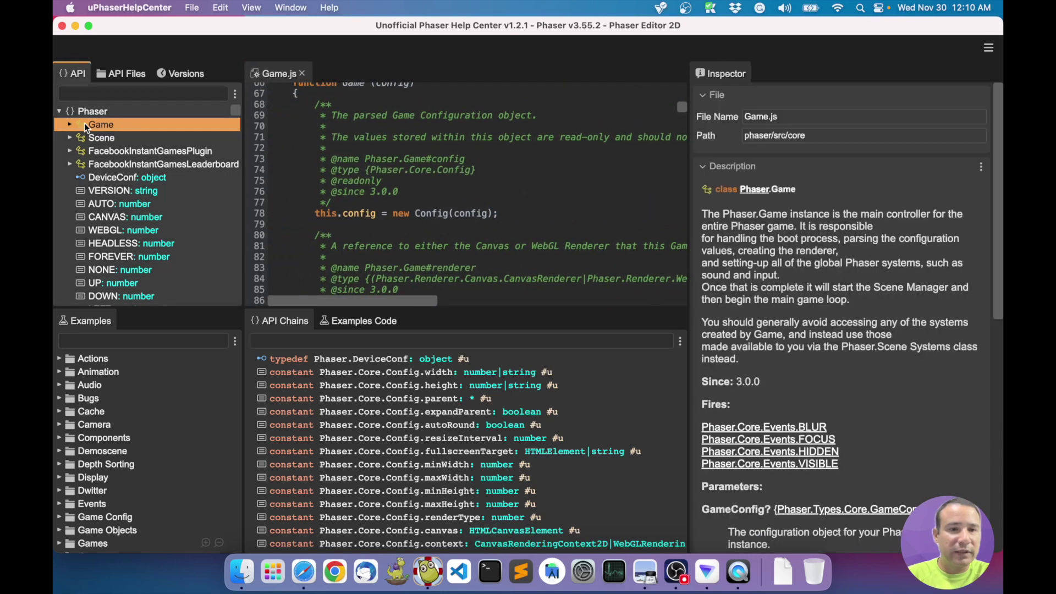
double_click(84, 124)
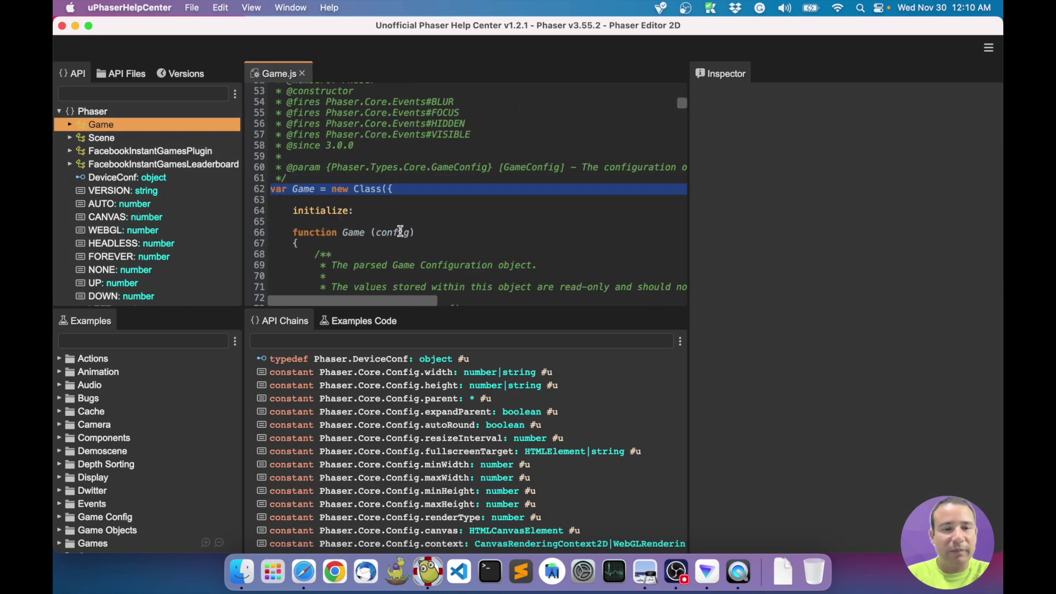
scroll(400, 231, "down", 5)
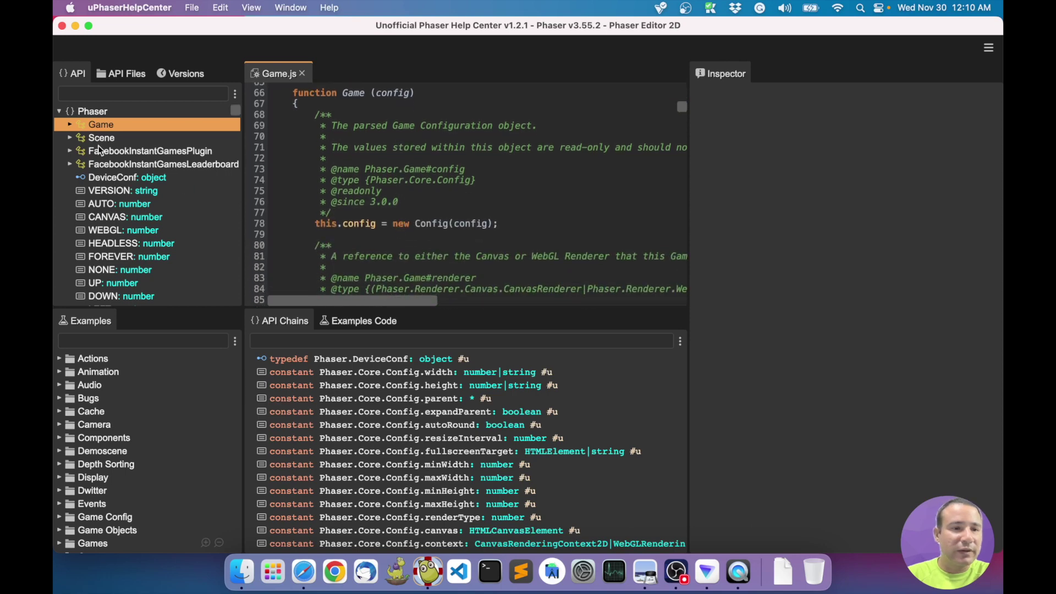
Open the Phaser.Game documentation in a Game - Phaser tab and expand the Game class members
right_click(101, 127)
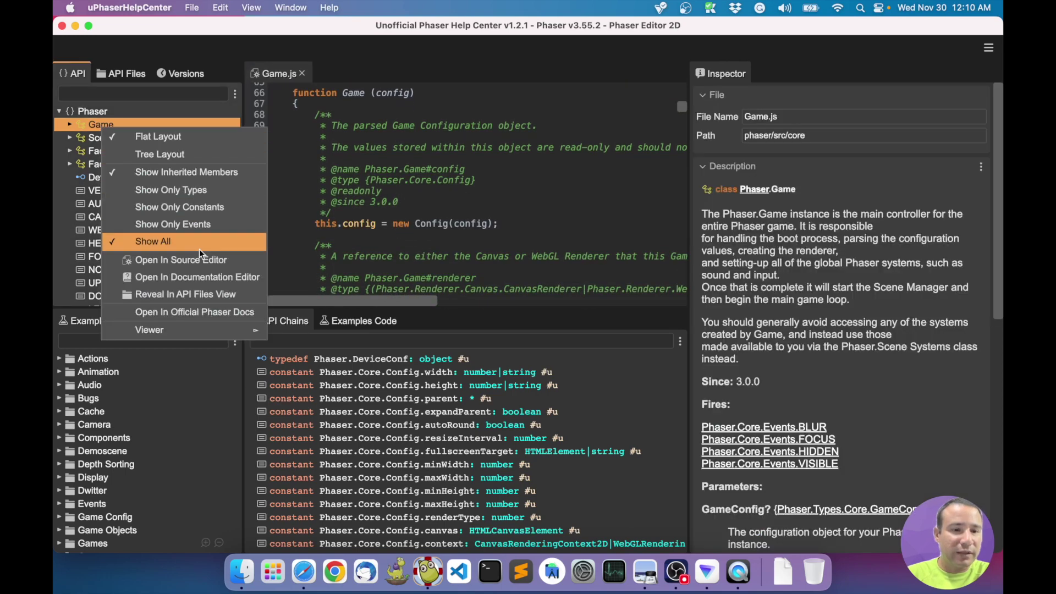
left_click(204, 276)
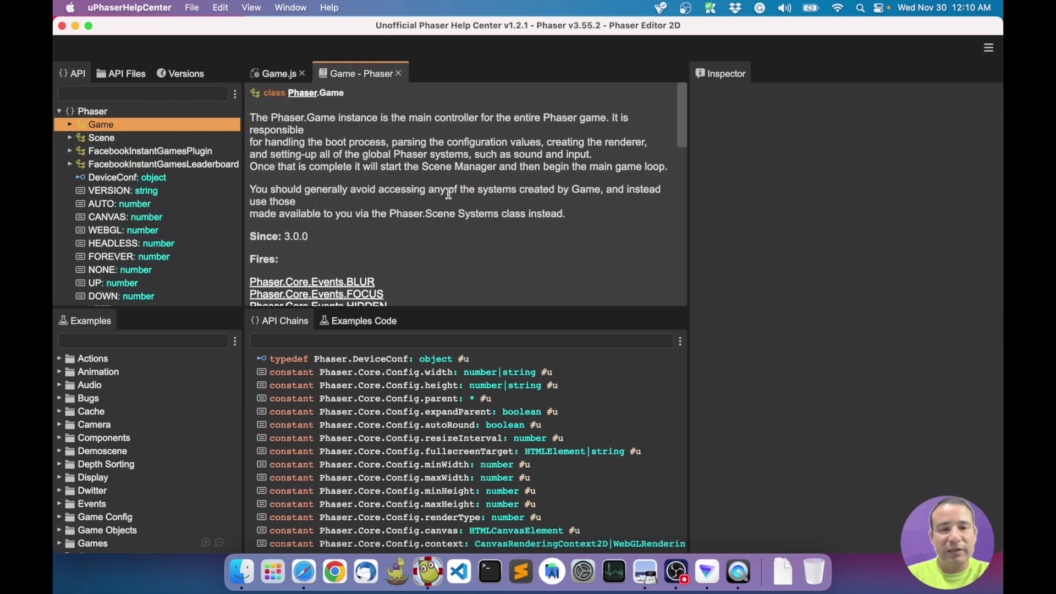
scroll(448, 193, "down", 10)
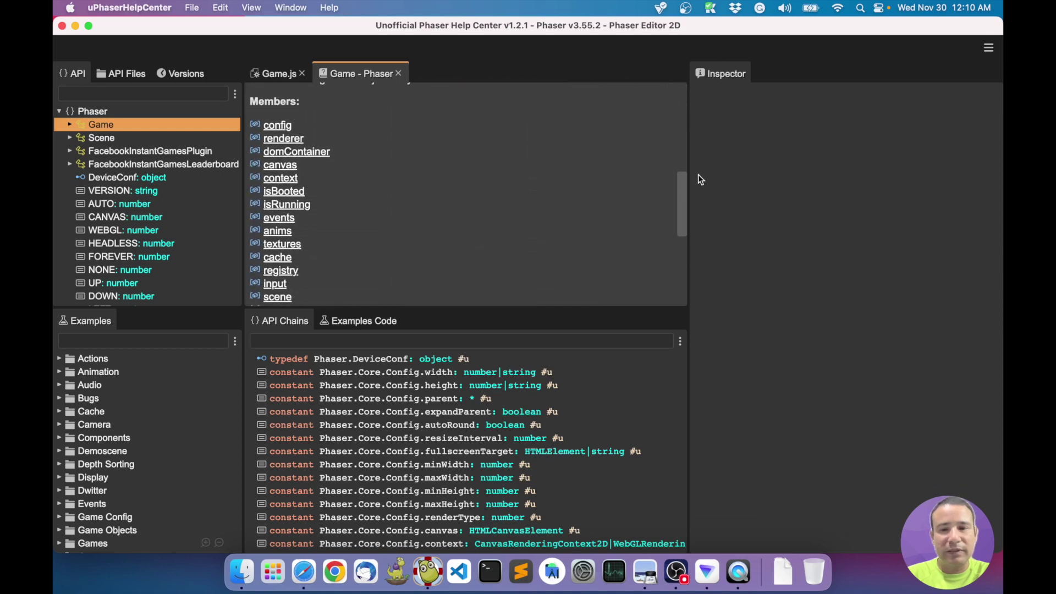
left_click_drag(681, 191, 687, 111)
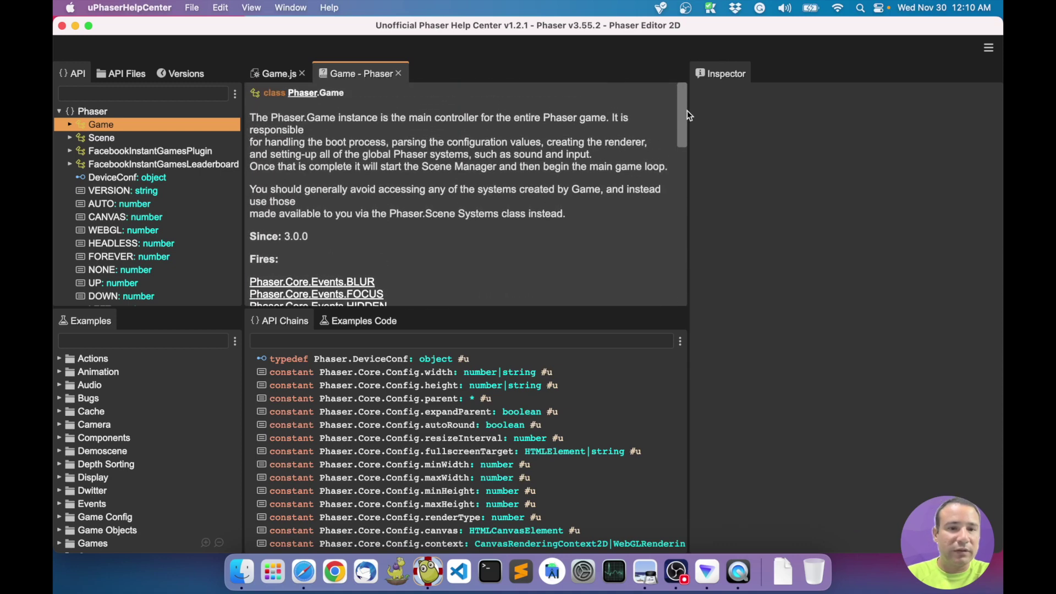
left_click(69, 124)
left_click(112, 150)
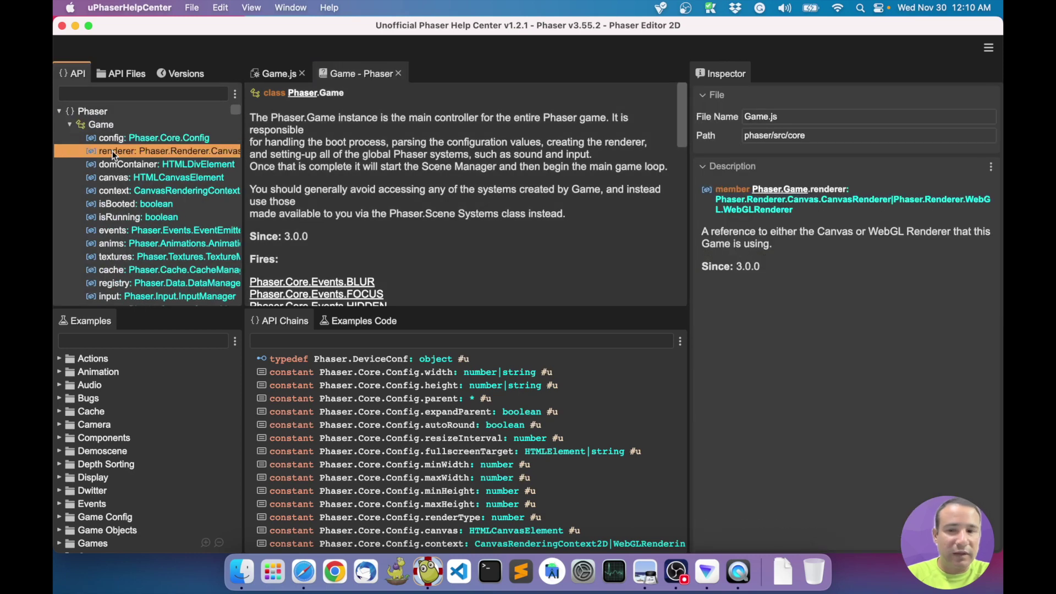
left_click(119, 166)
left_click(119, 189)
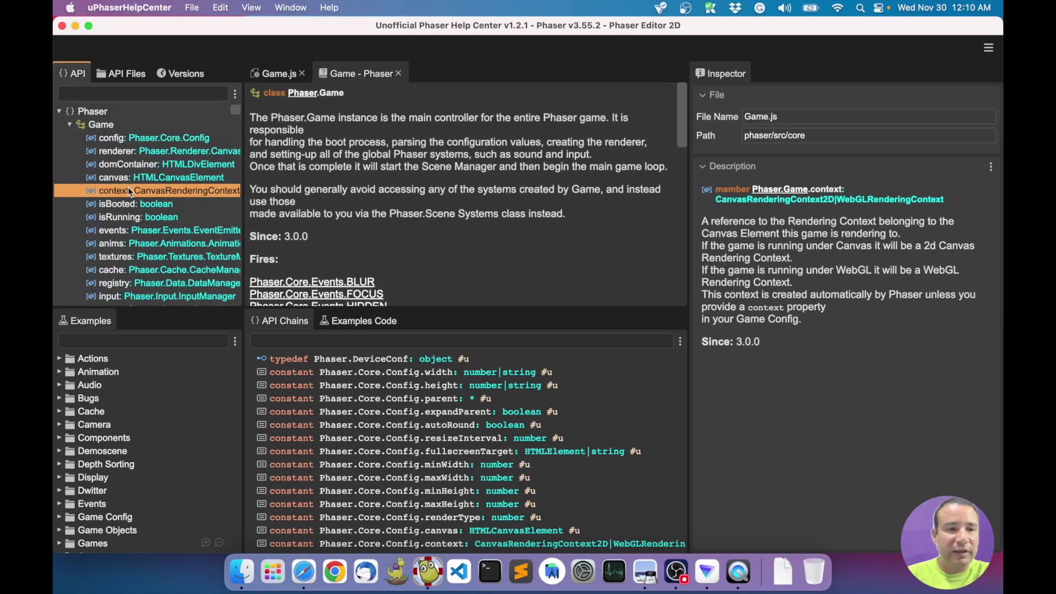
left_click(70, 126)
left_click(78, 95)
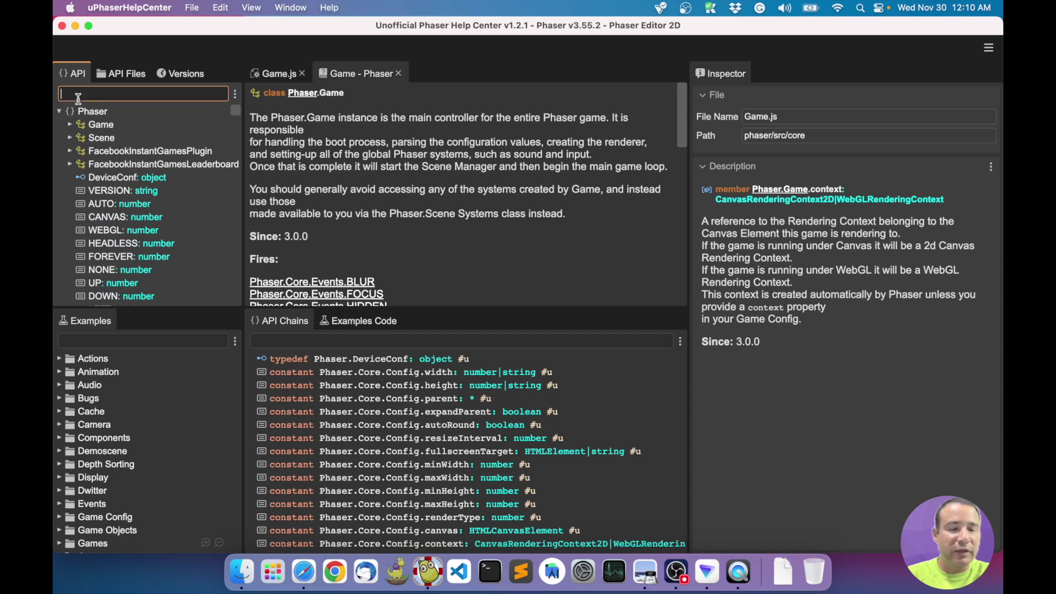
type("add")
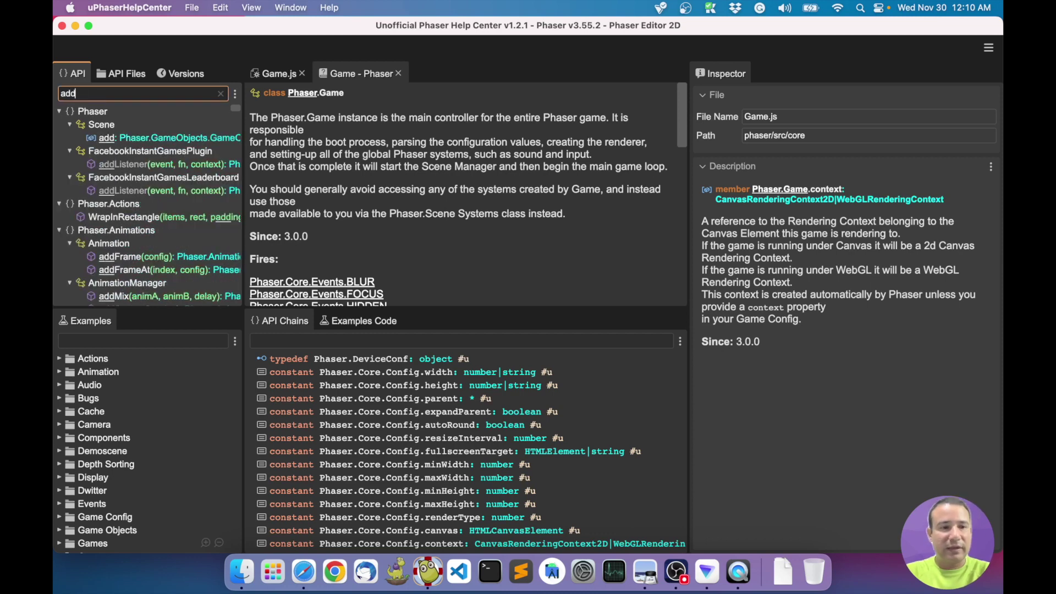
type("ti")
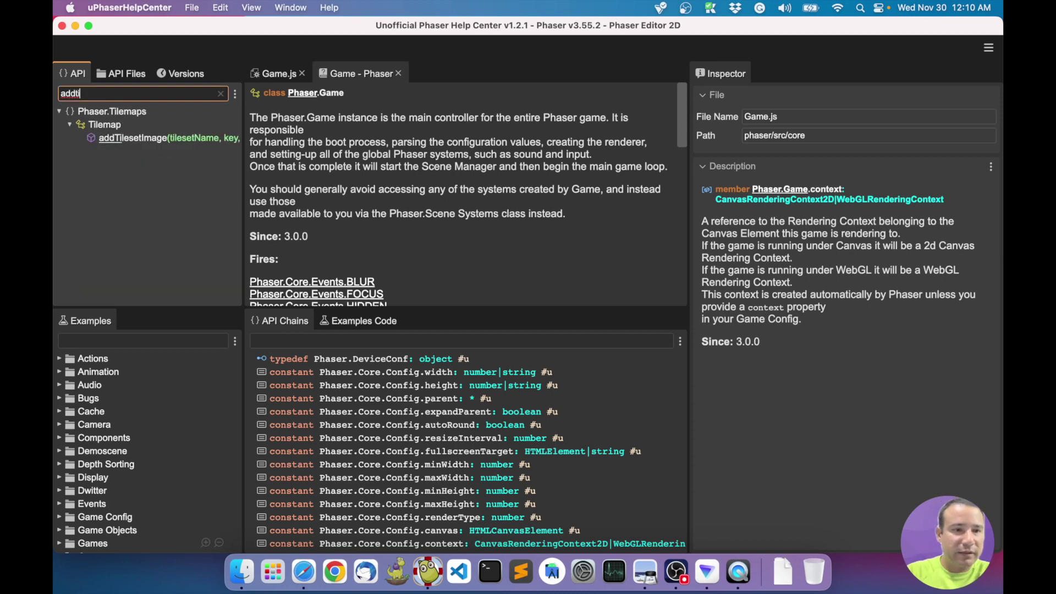
left_click(154, 138)
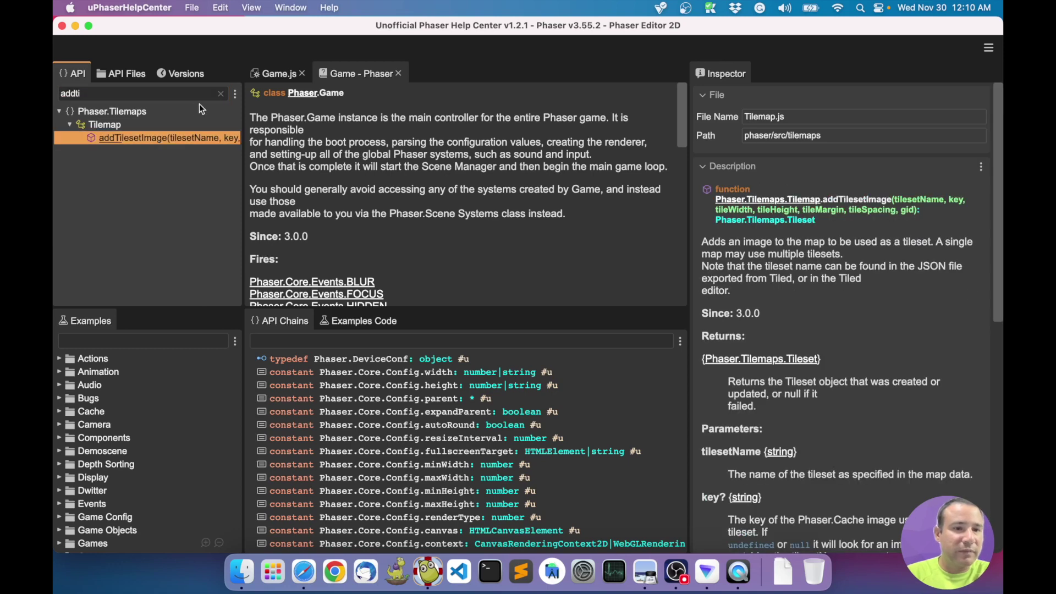
left_click(173, 94)
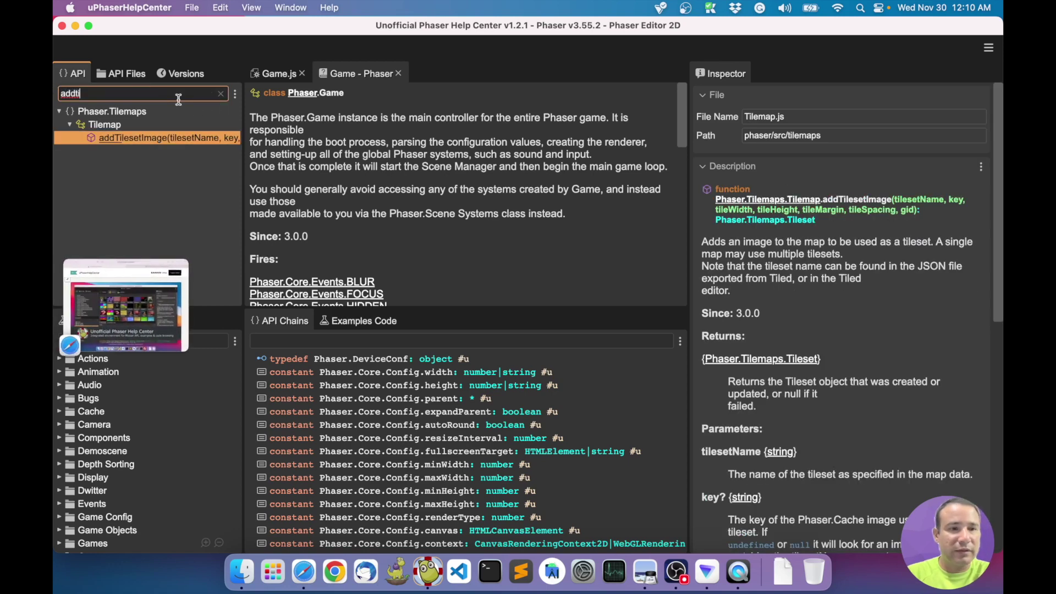
key("BackSpace")
key("BackSpace")
key("BackSpace")
key("BackSpace")
key("BackSpace")
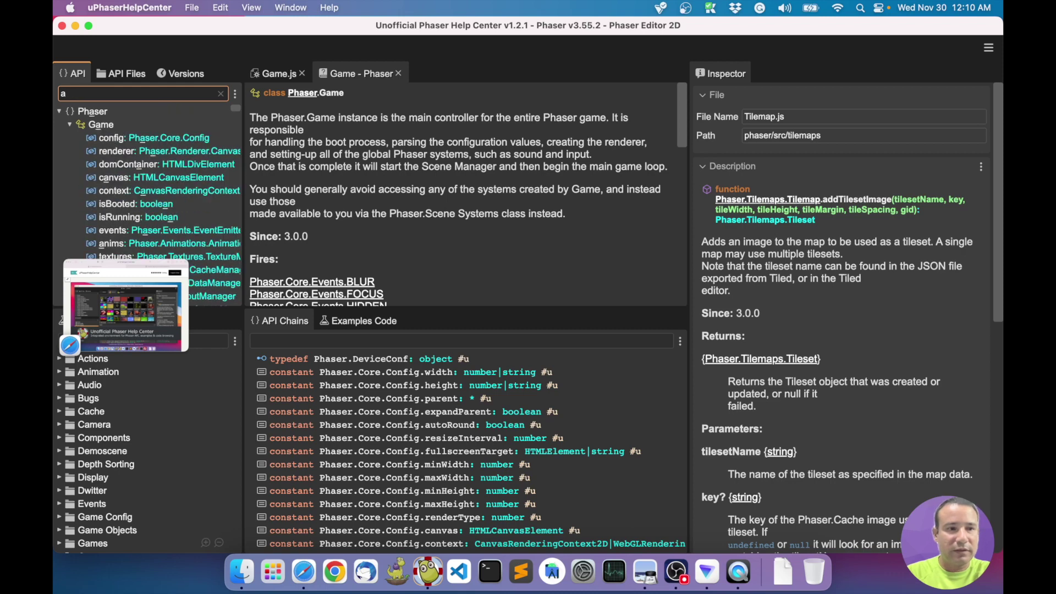
type("s")
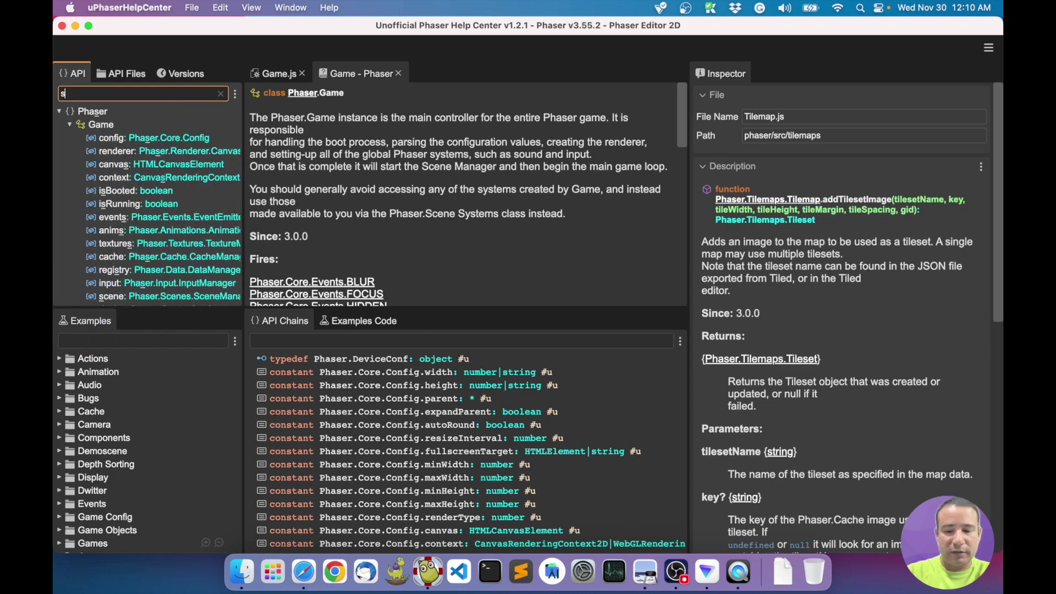
type("pritye")
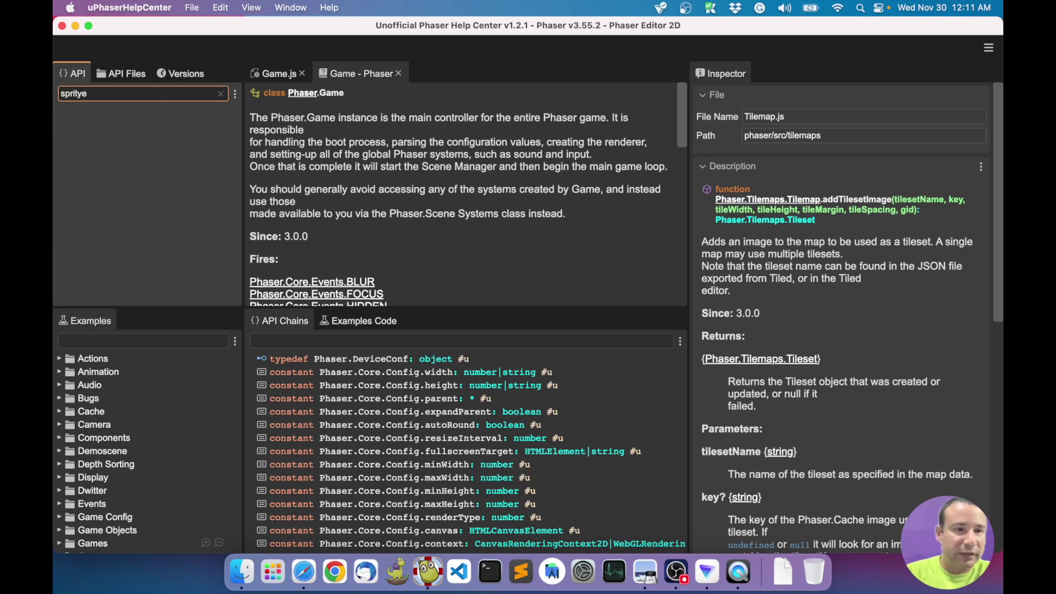
key("BackSpace")
key("BackSpace")
type("e(")
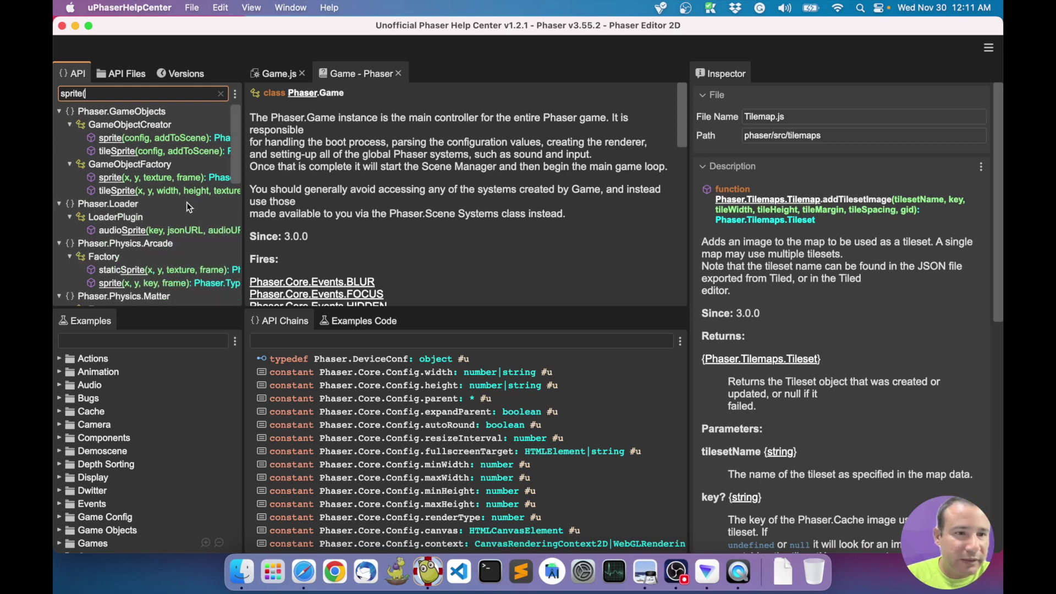
scroll(187, 202, "down", 10)
scroll(187, 202, "up", 10)
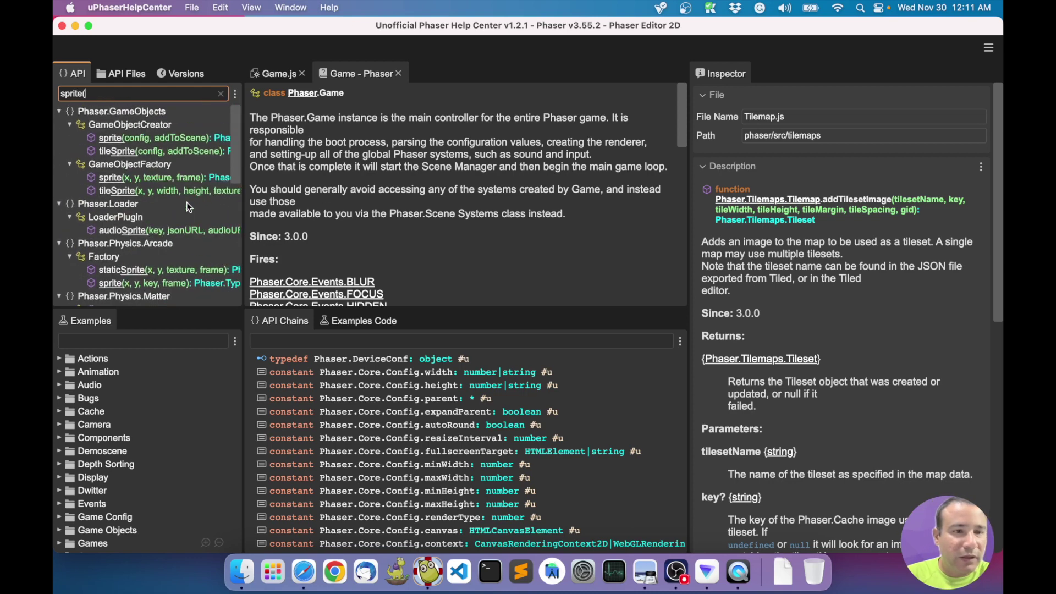
left_click(221, 96)
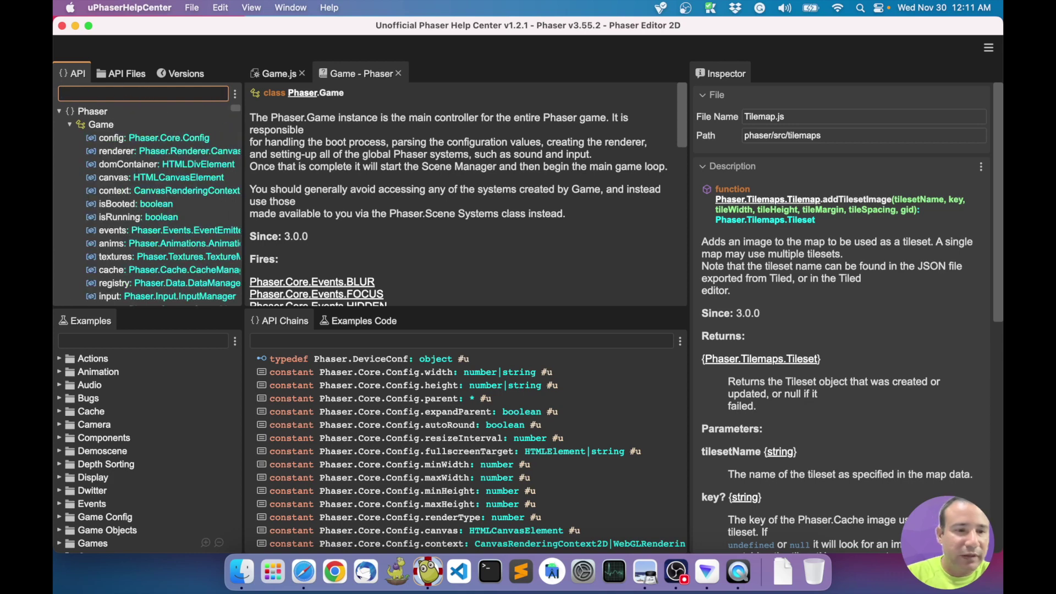
Limit the API tree to events only and view the DESTROY event documentation
right_click(168, 139)
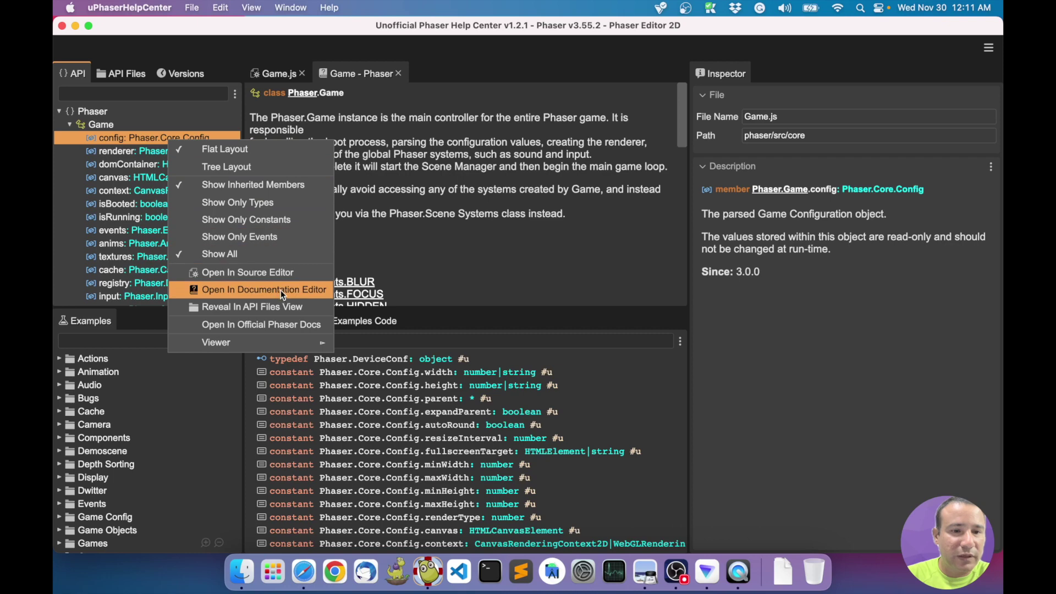
left_click(249, 240)
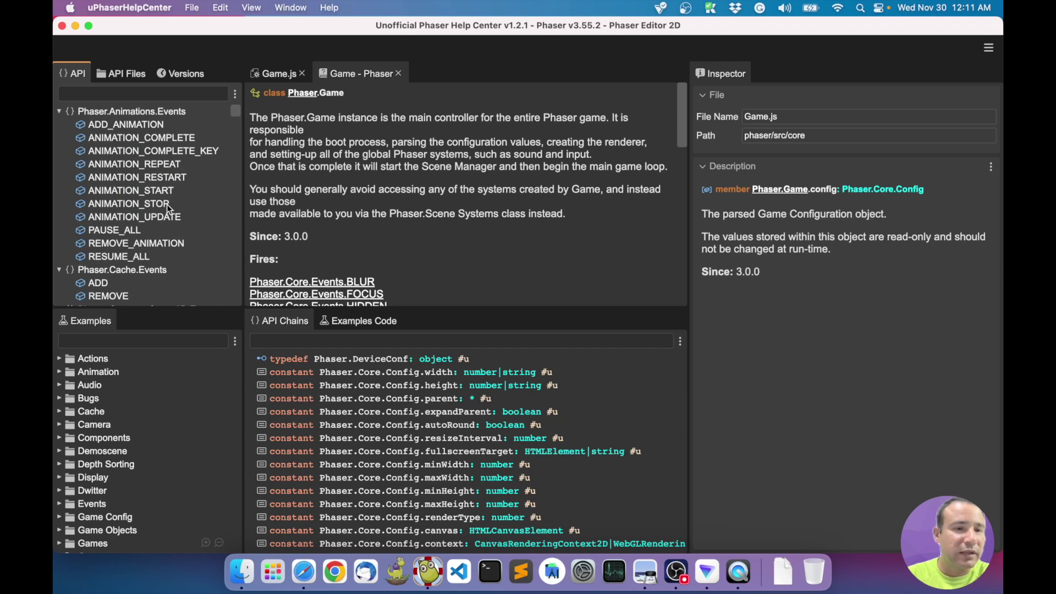
scroll(167, 203, "down", 12)
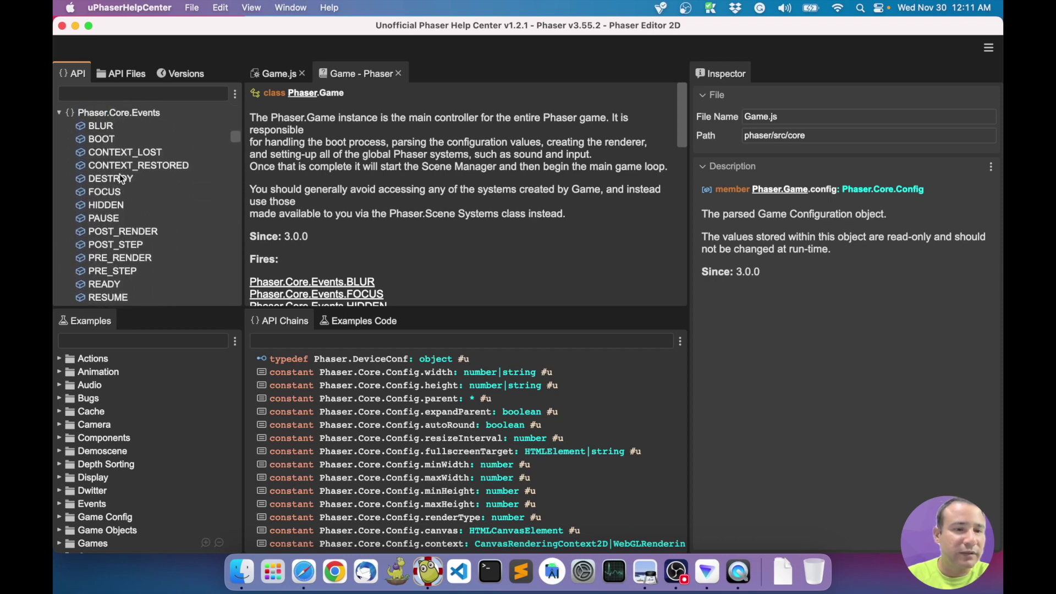
left_click(121, 181)
Search 'file' and open the FILE_LOAD_ERROR event's source, FILE_LOAD_ERROR_EVENT.js
left_click(124, 94)
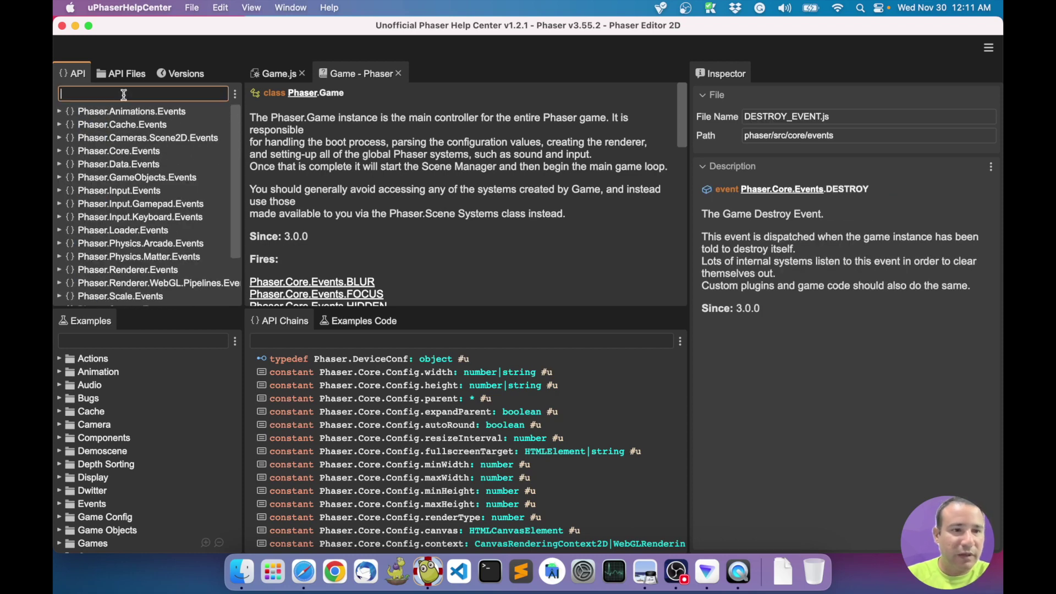
type("file")
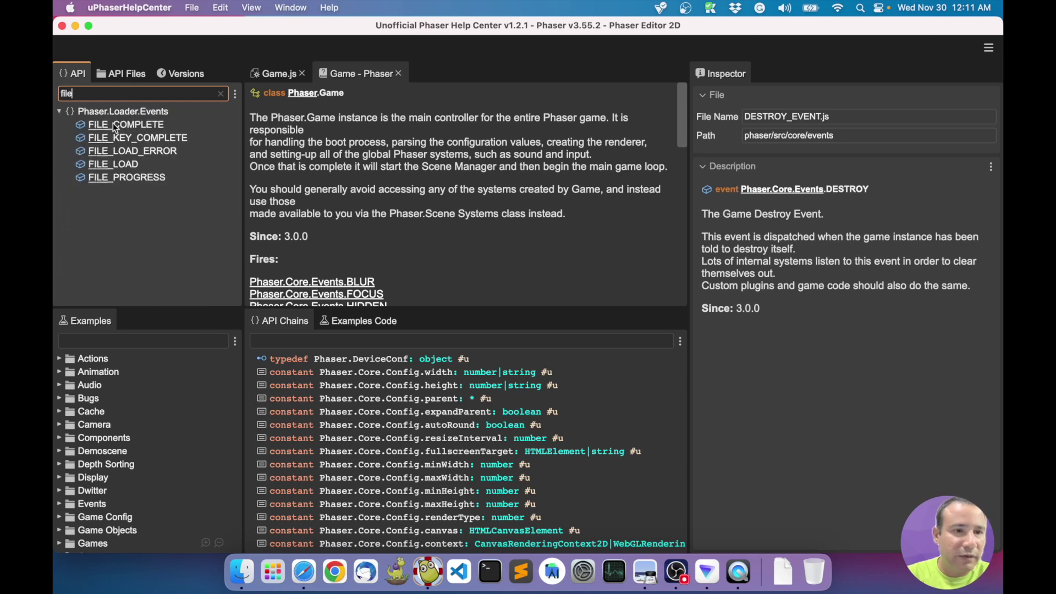
left_click(118, 125)
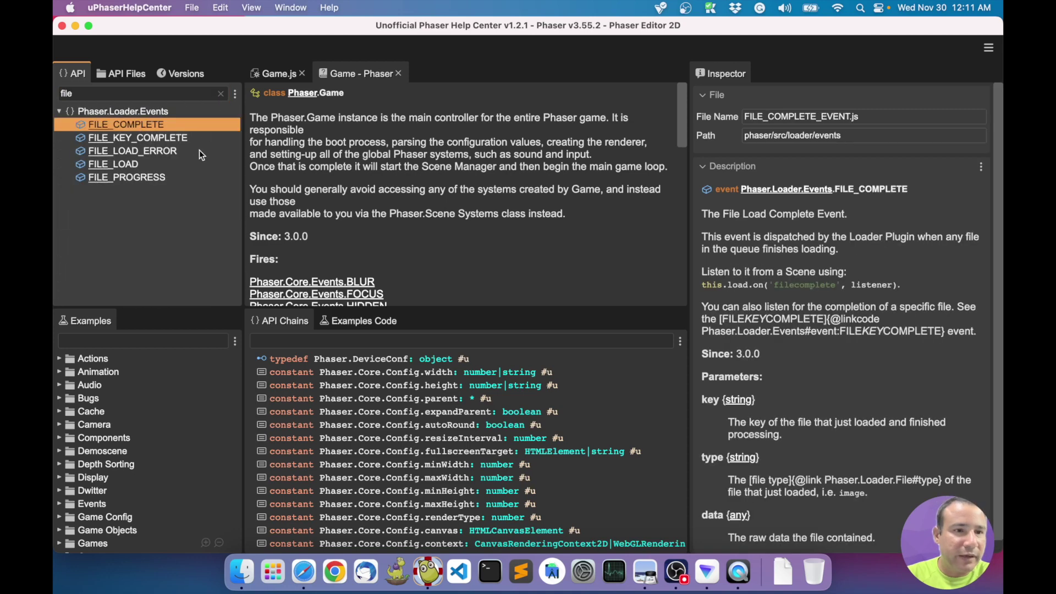
left_click(109, 148)
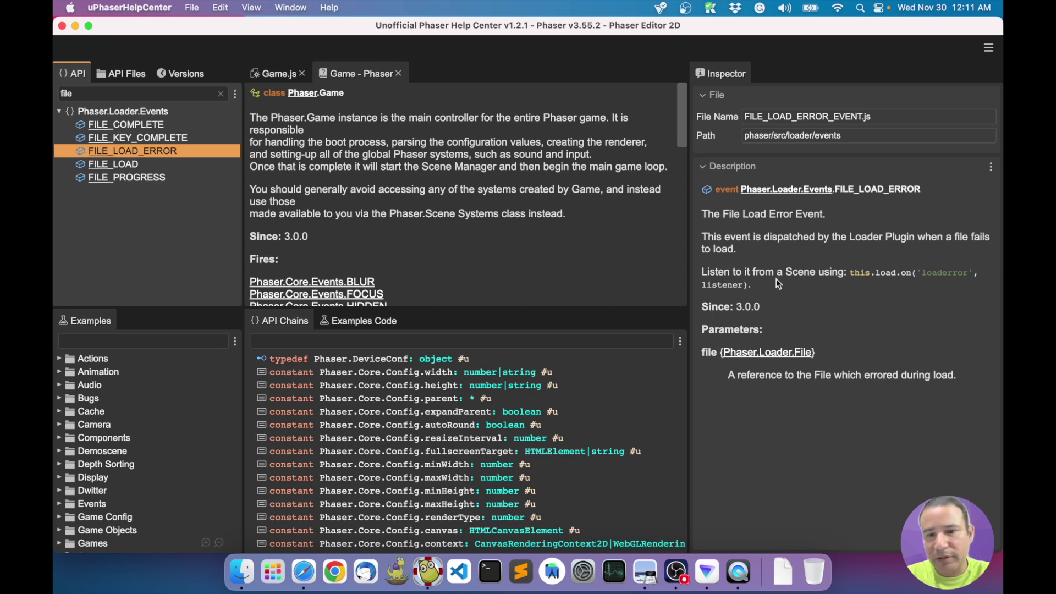
left_click_drag(691, 243, 719, 243)
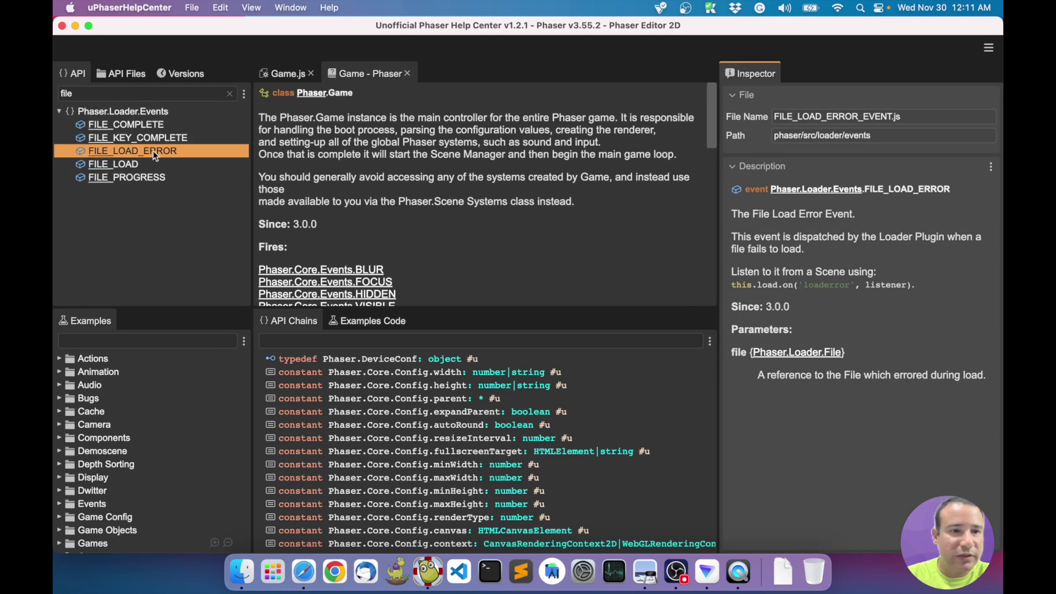
double_click(153, 151)
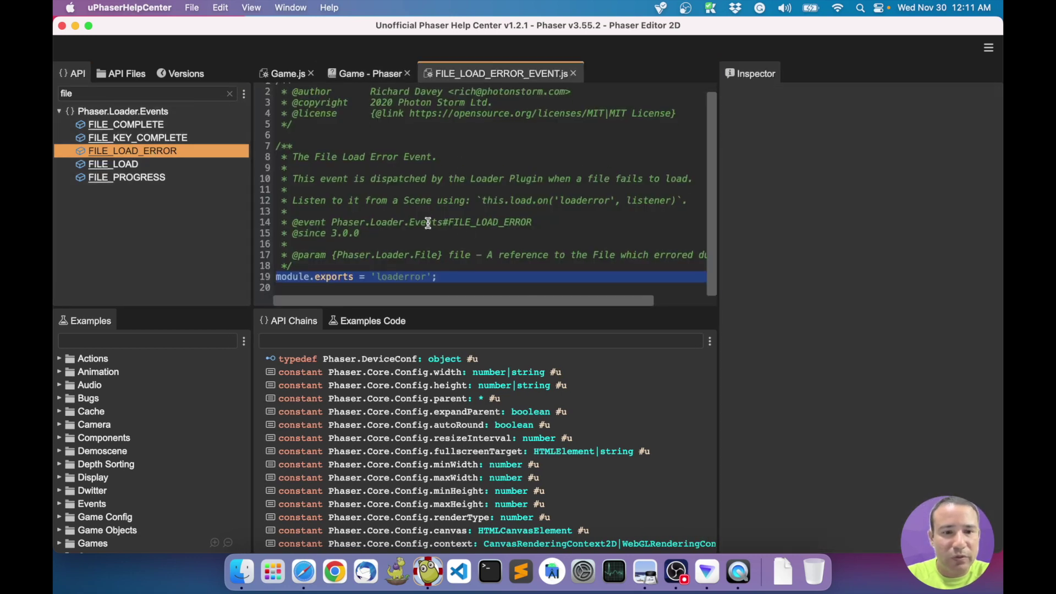
left_click(447, 277)
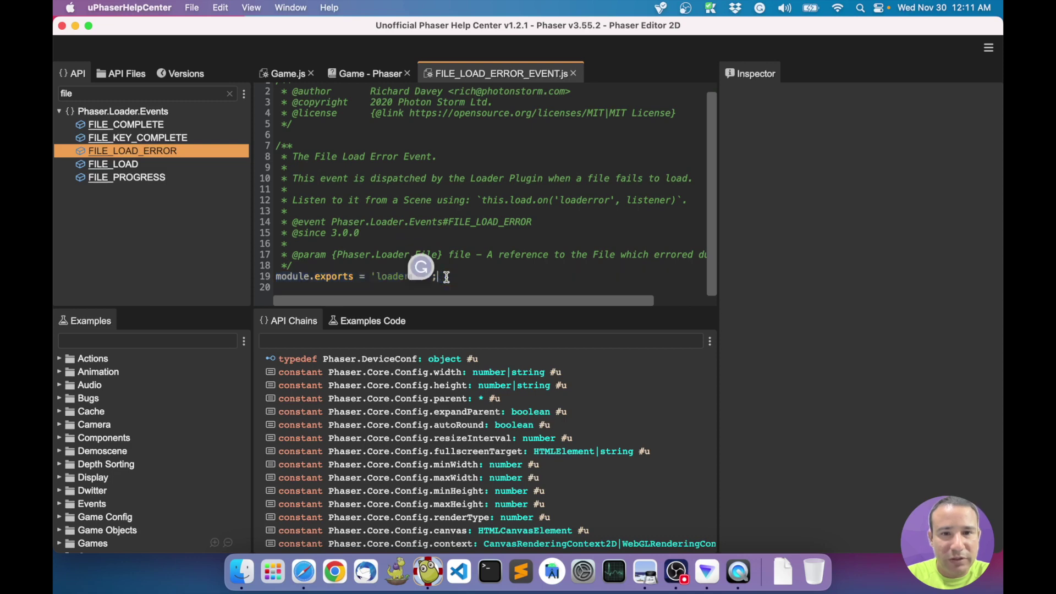
left_click(538, 178)
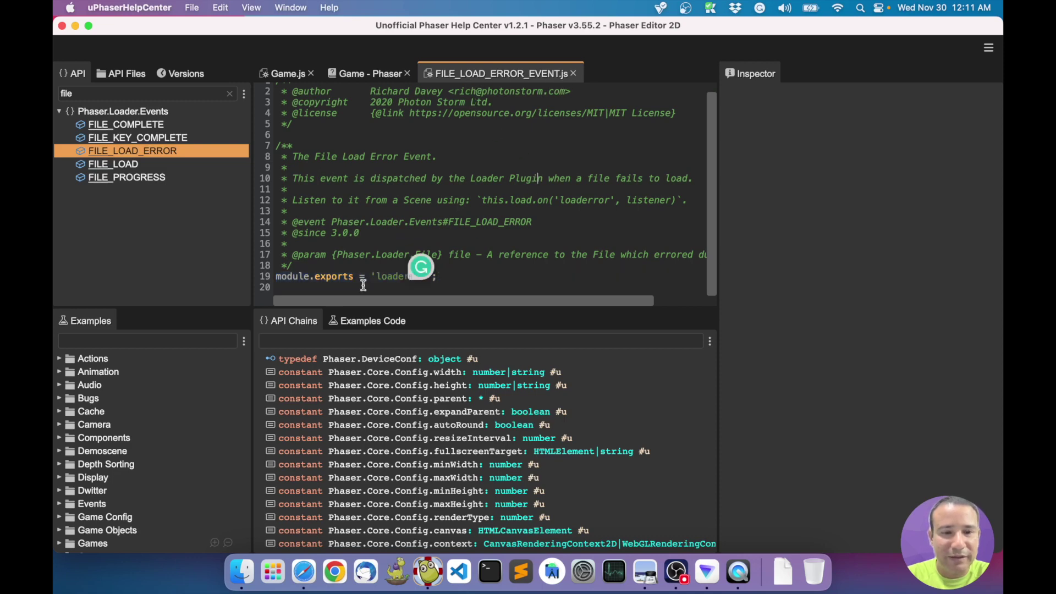
Turn off Grammarly for uPhaserHelpCenter from its status card's settings menu
left_click(478, 222)
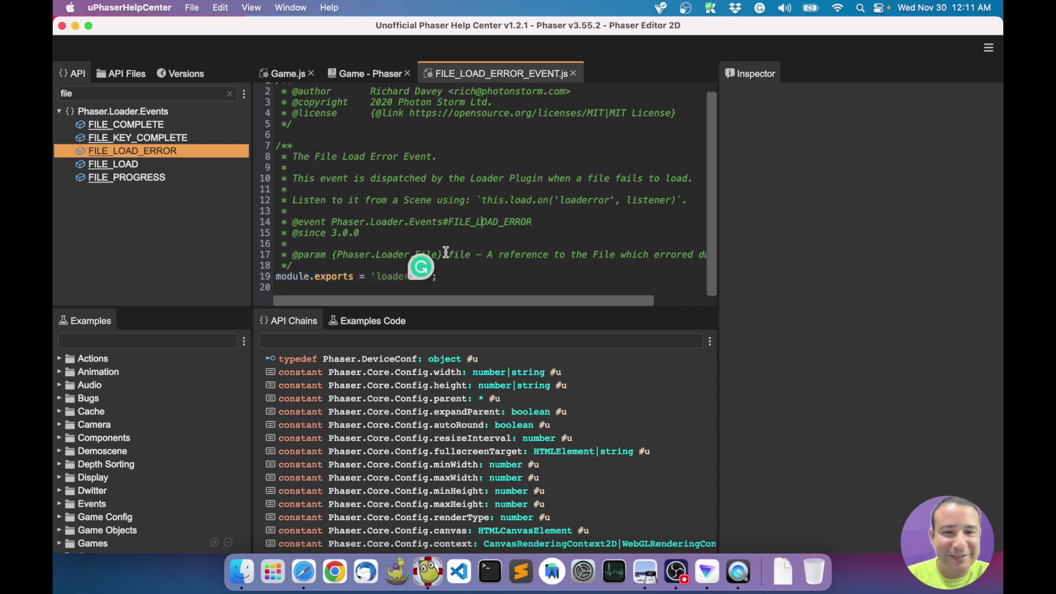
left_click(416, 270)
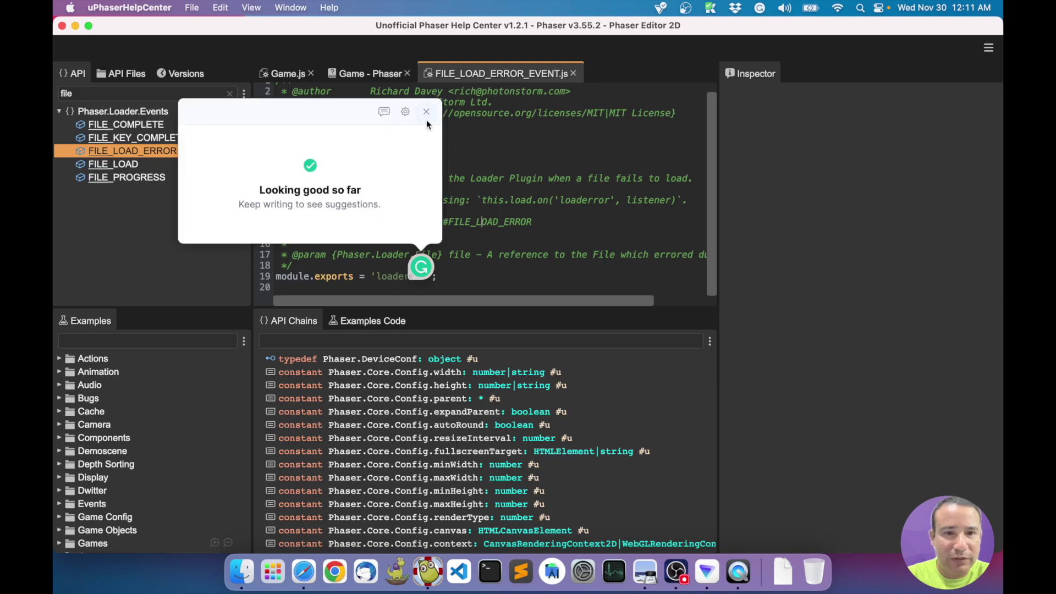
left_click(426, 114)
left_click(412, 274)
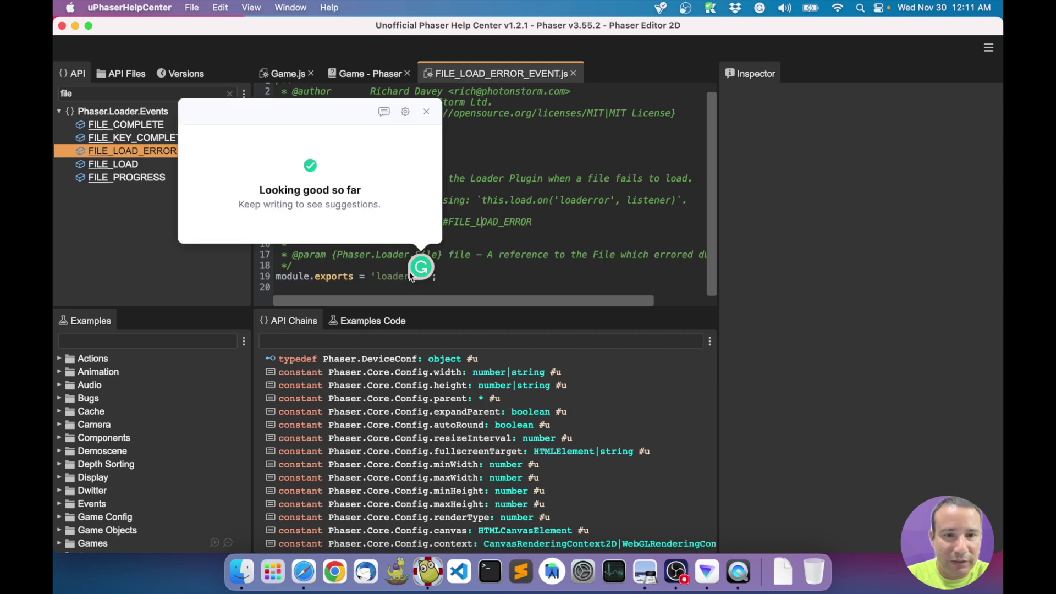
left_click(405, 112)
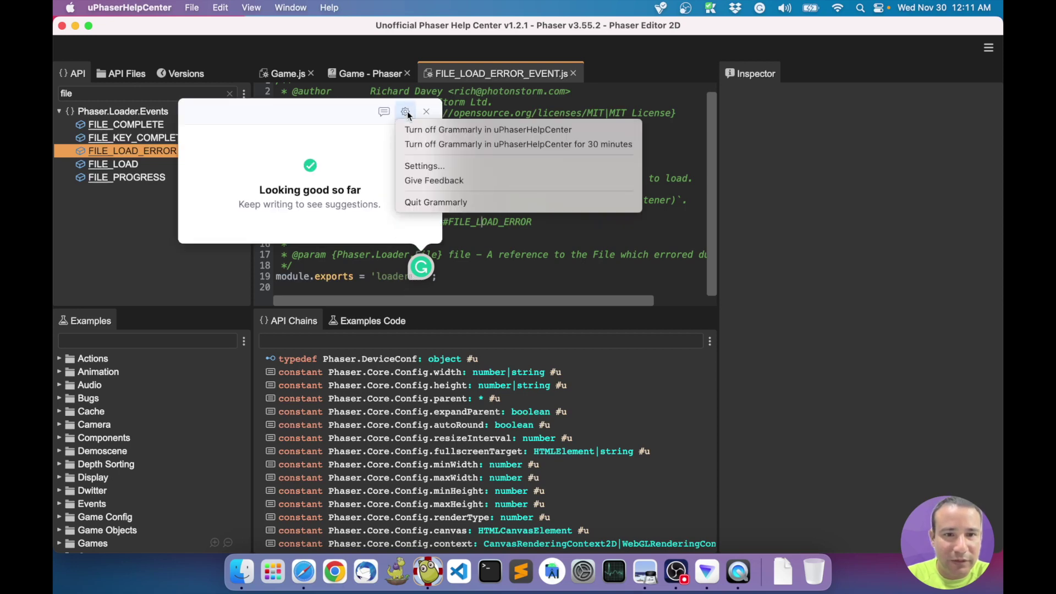
left_click(437, 131)
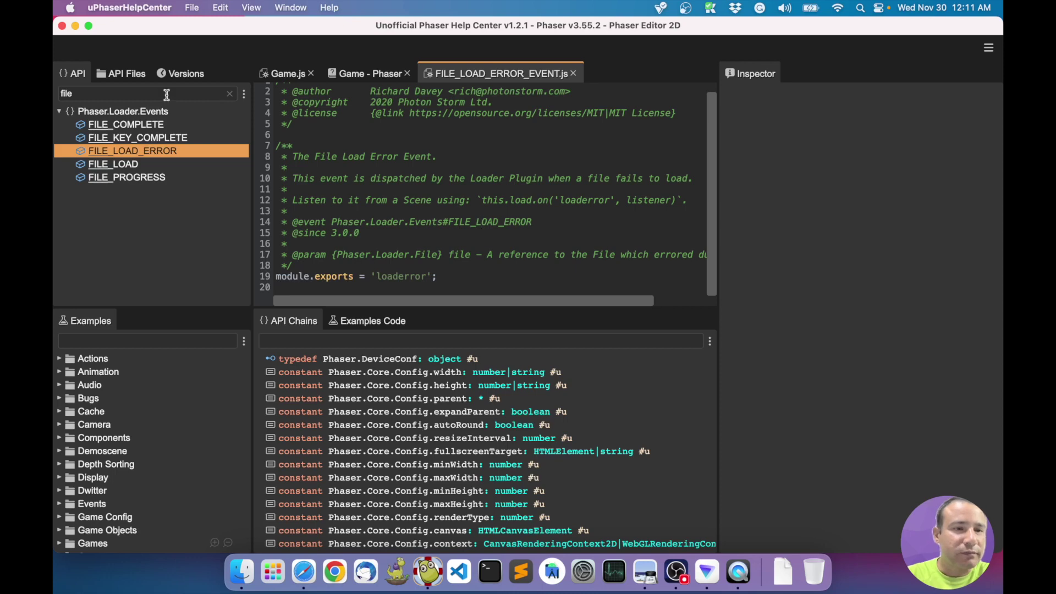
Clear the 'file' search and limit the API tree to constants only
double_click(67, 94)
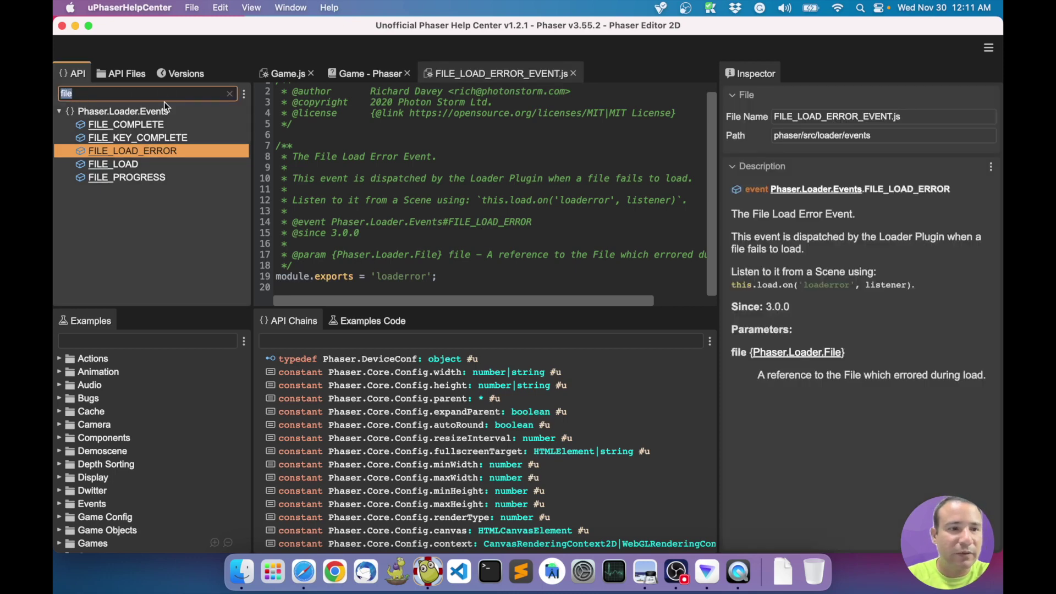
key("BackSpace")
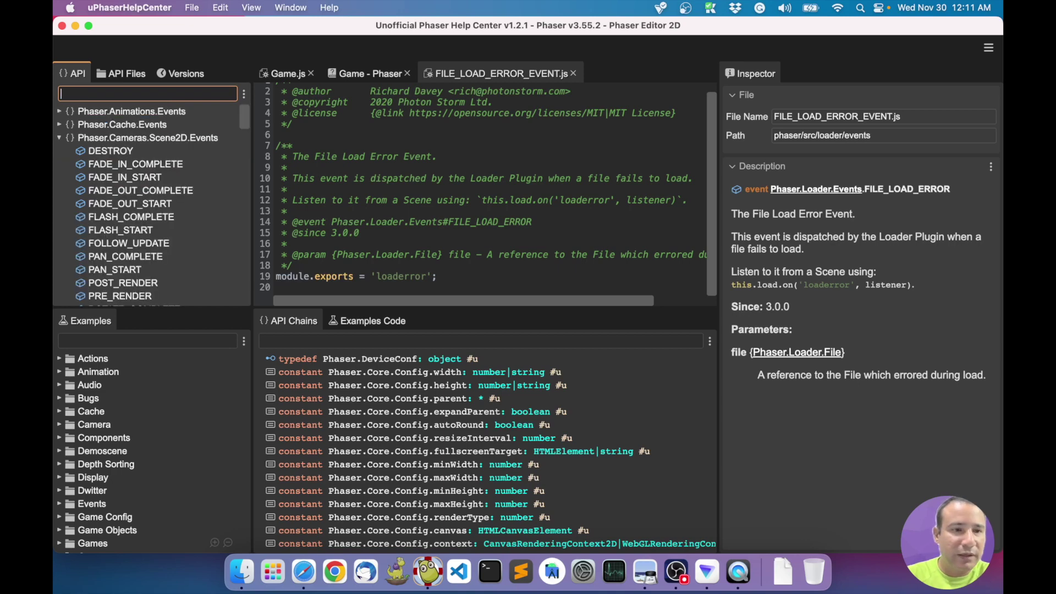
right_click(156, 151)
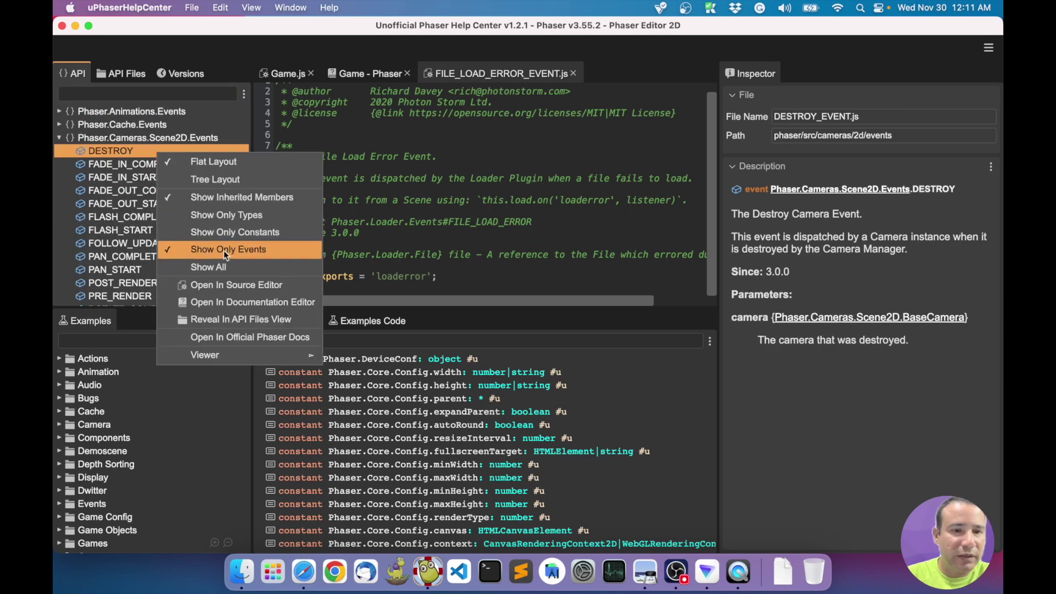
left_click(229, 233)
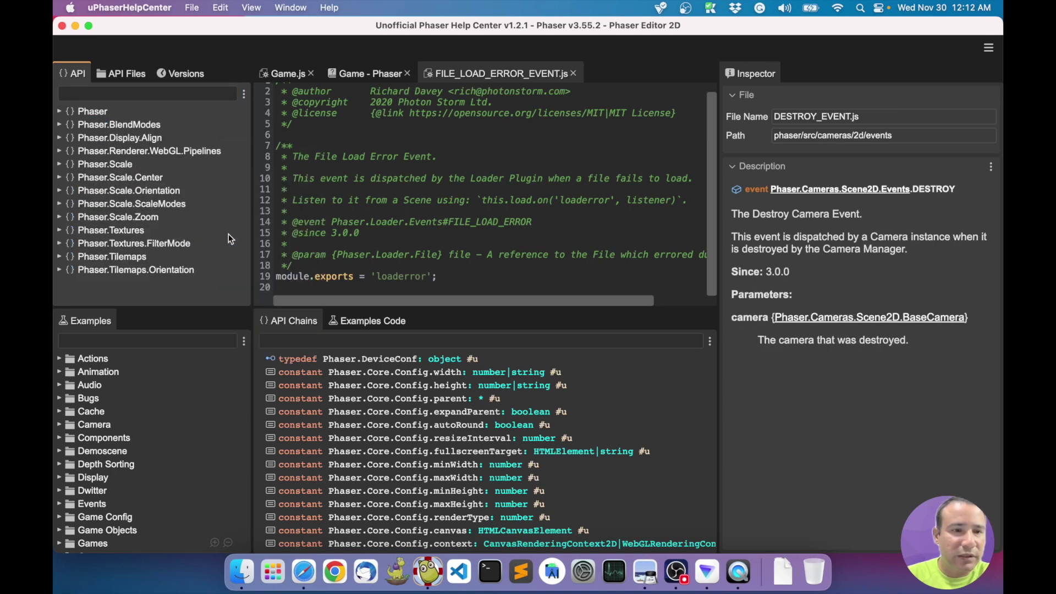
left_click(62, 112)
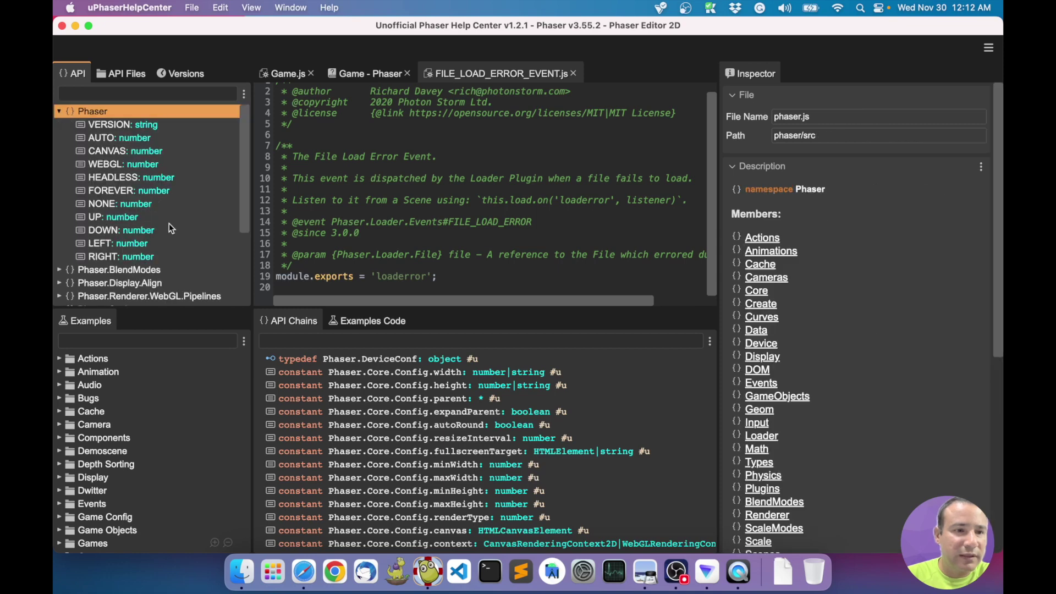
scroll(170, 223, "down", 3)
Switch the API tree filter to show only types
right_click(127, 183)
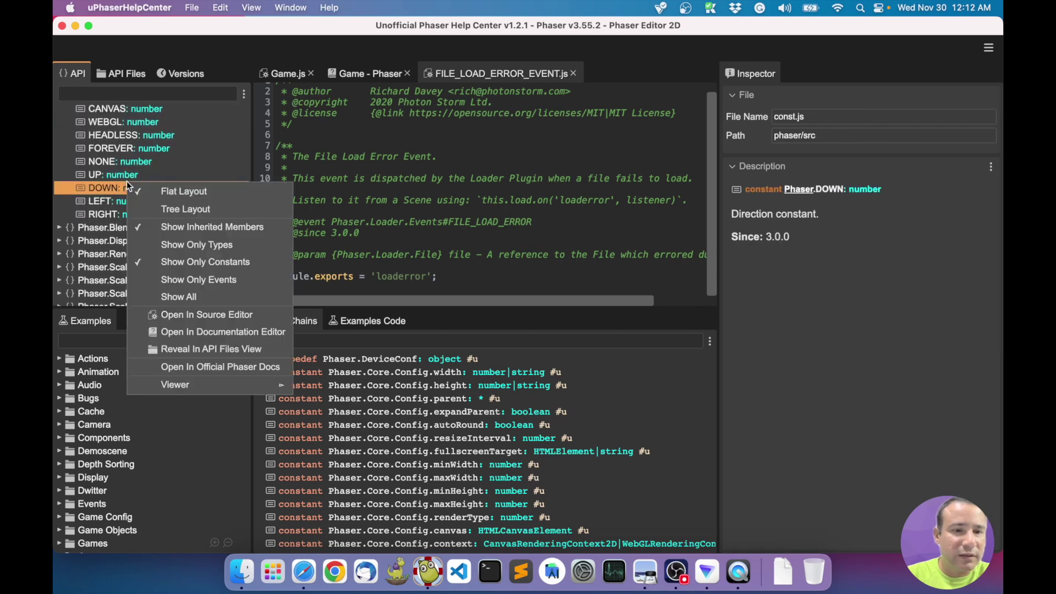
left_click(220, 243)
scroll(162, 210, "down", 5)
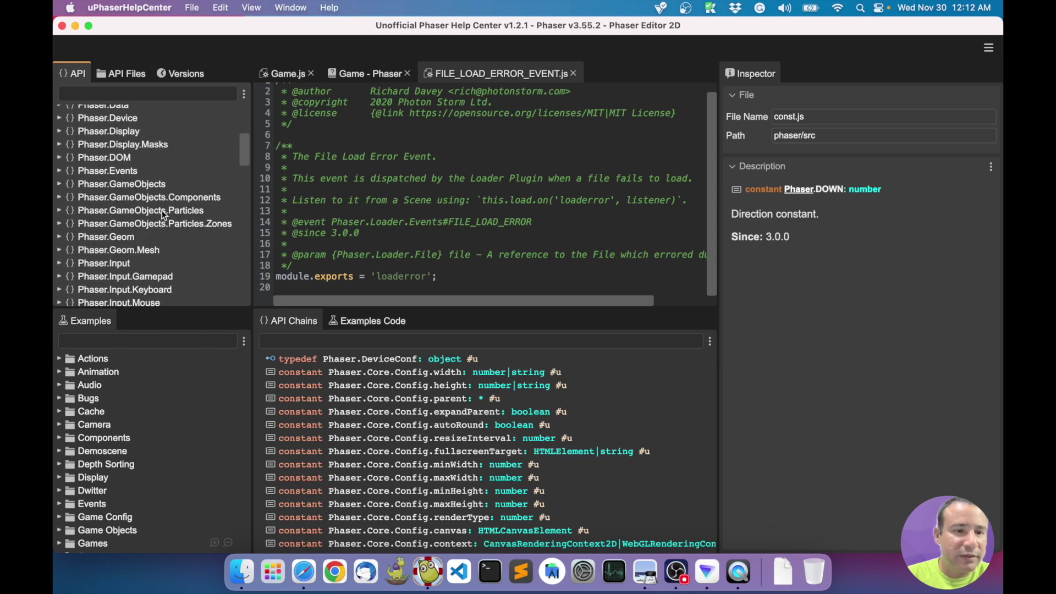
Search 'input' and limit the results to event namespaces, collapsing the Input groups
left_click(110, 92)
type("input")
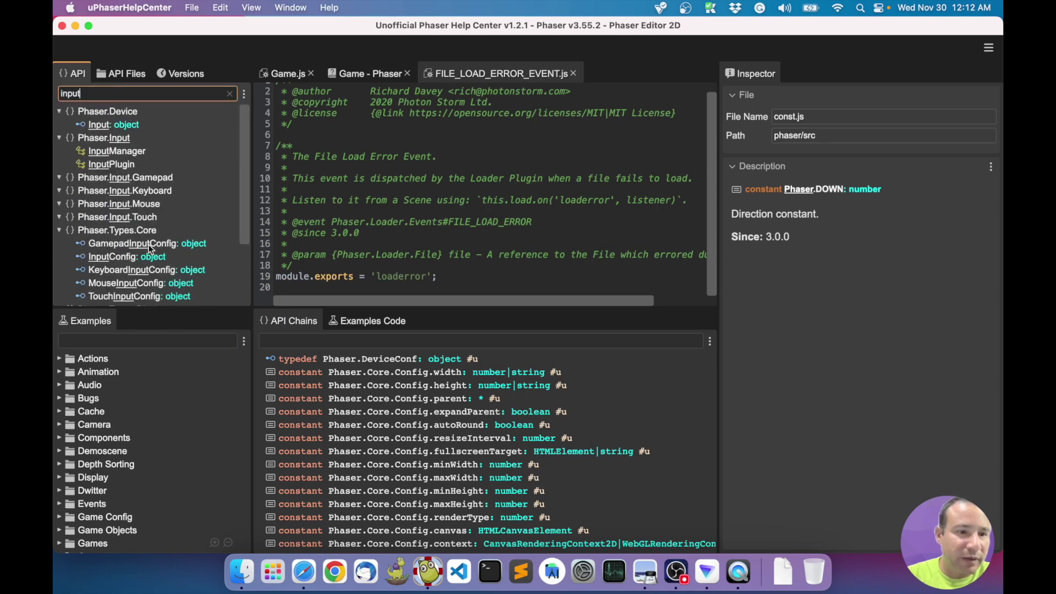
scroll(157, 266, "down", 5)
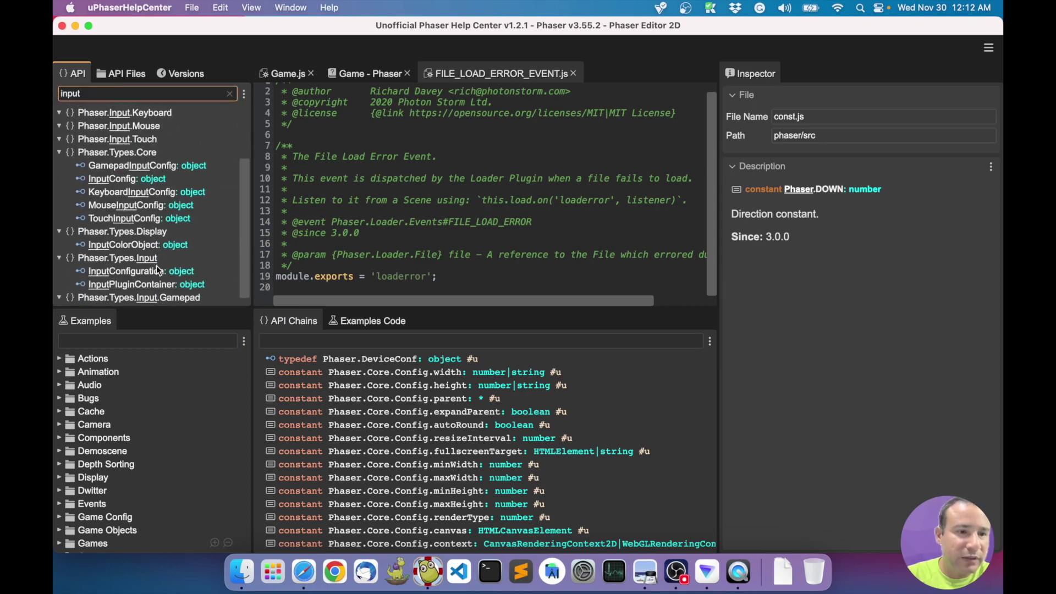
right_click(156, 237)
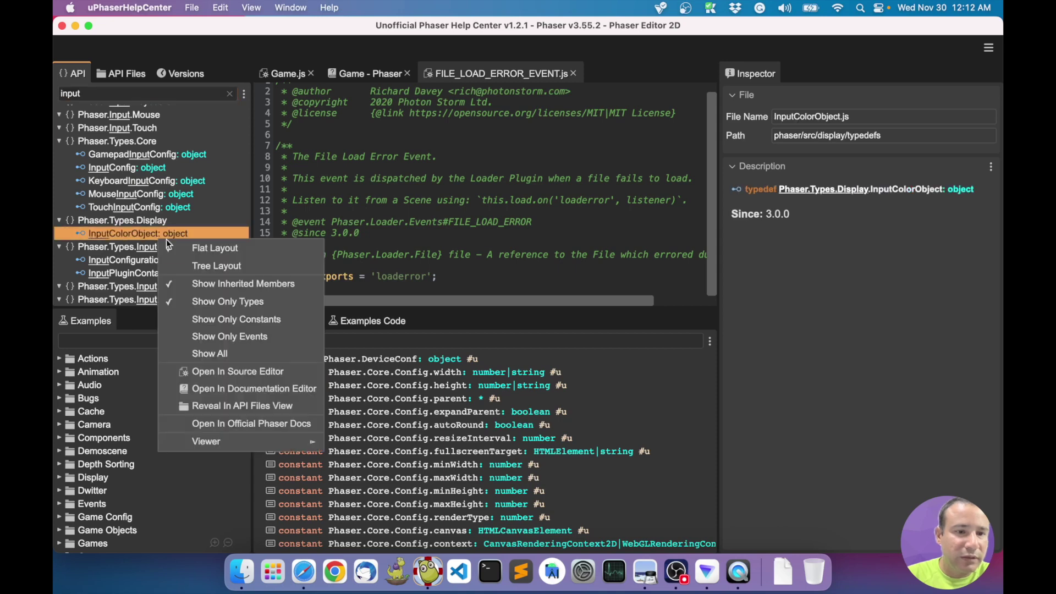
left_click(274, 337)
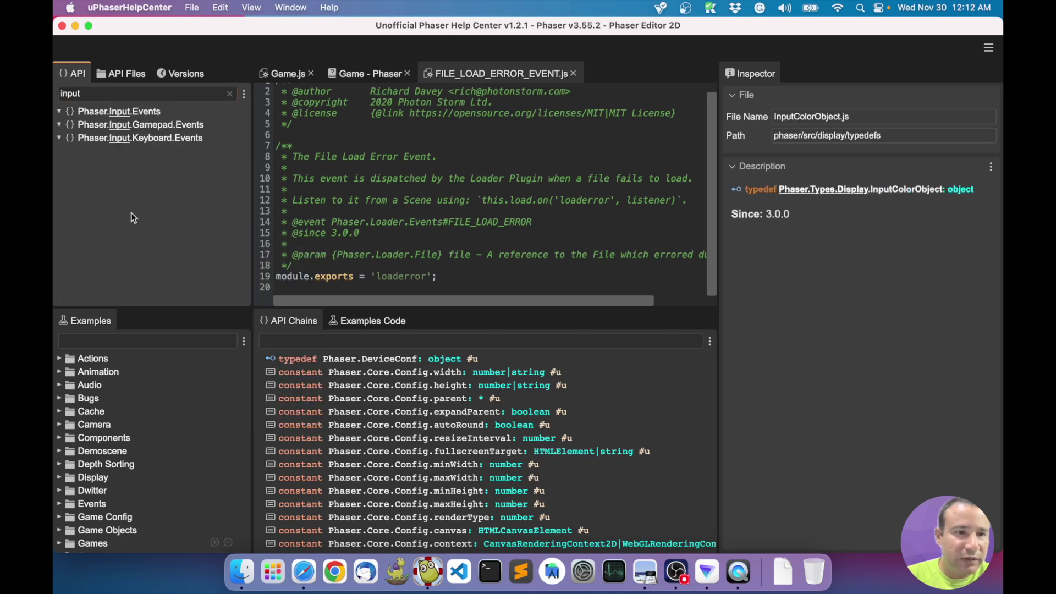
left_click(59, 113)
left_click(64, 126)
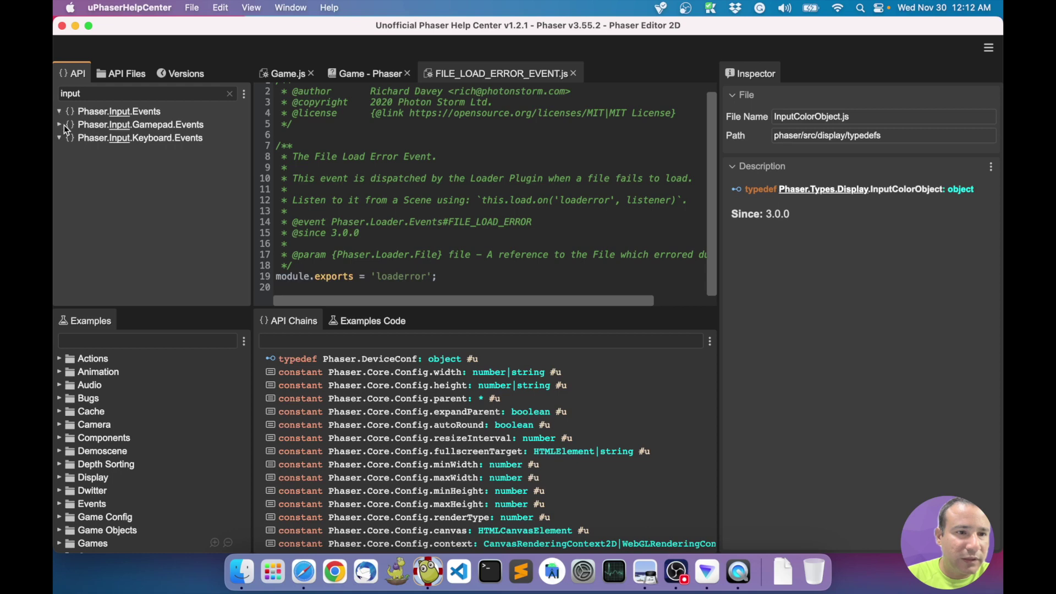
Clear the search and re-filter the API tree with 'inpu'
left_click(233, 93)
left_click(92, 93)
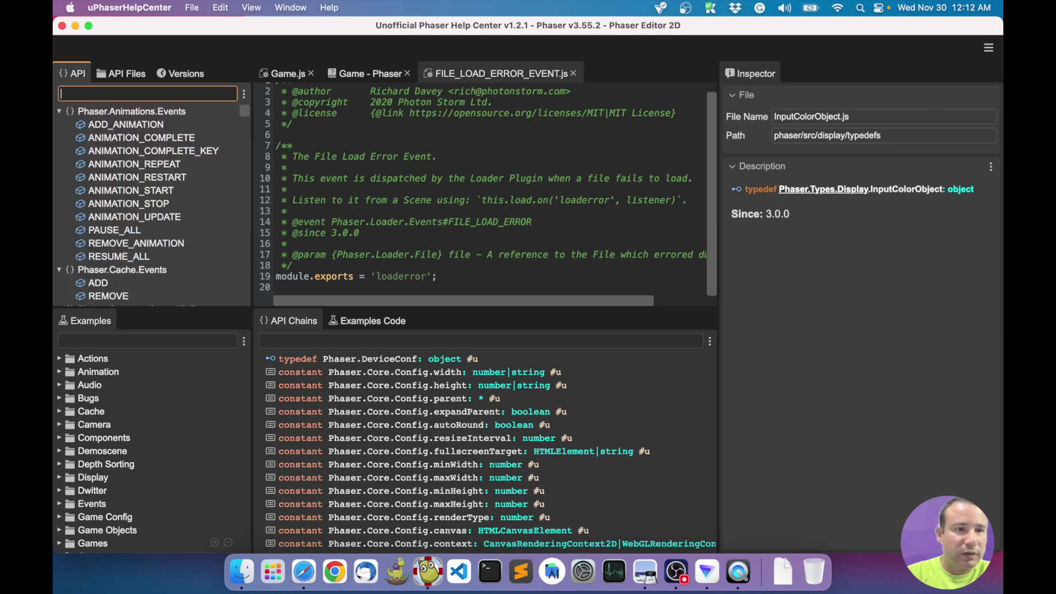
type("cur")
key("BackSpace")
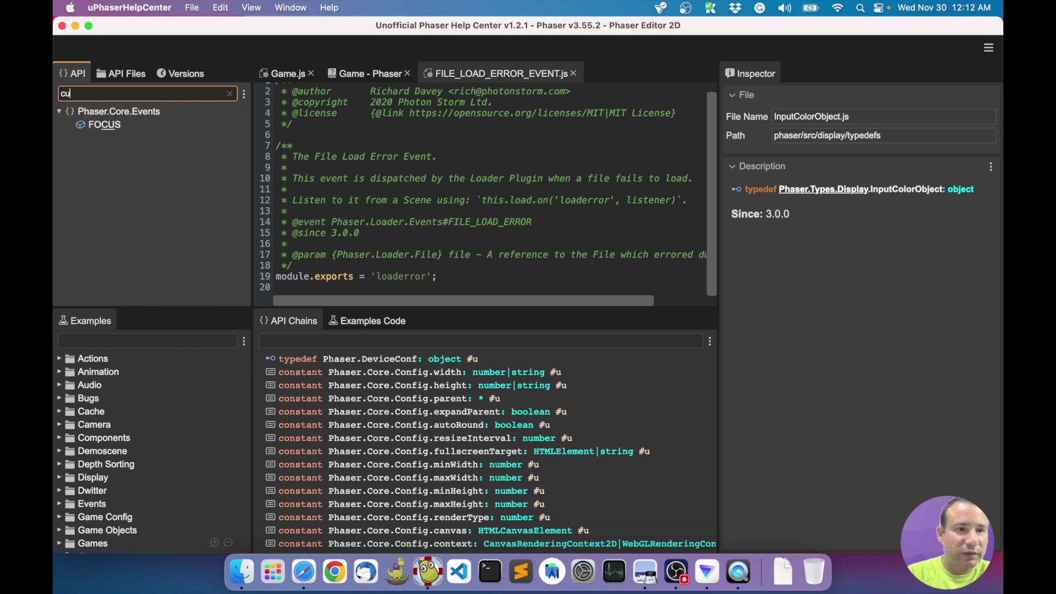
key("BackSpace")
key("BackSpace")
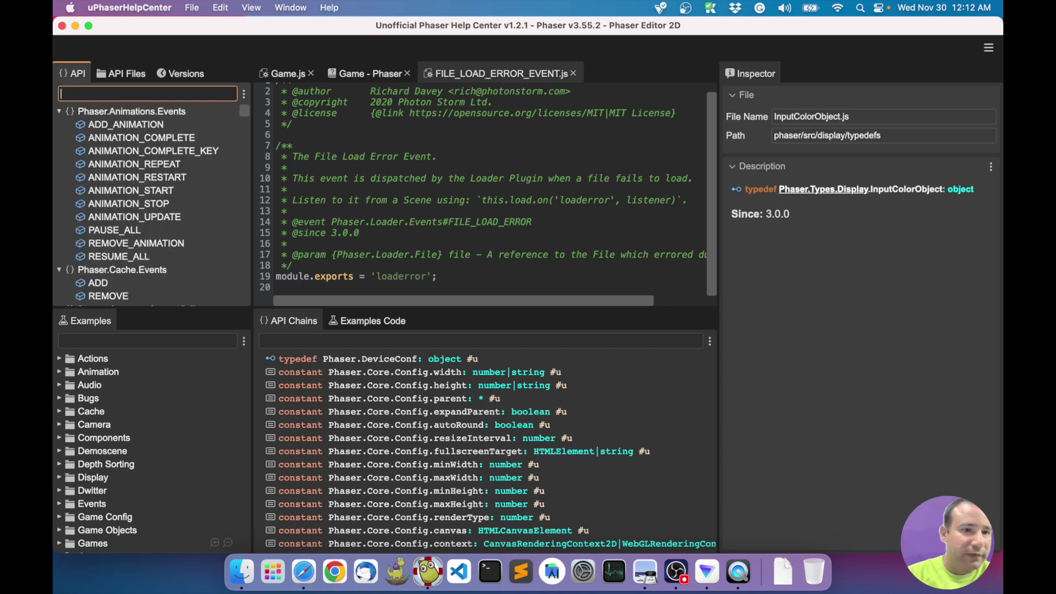
type("inpu")
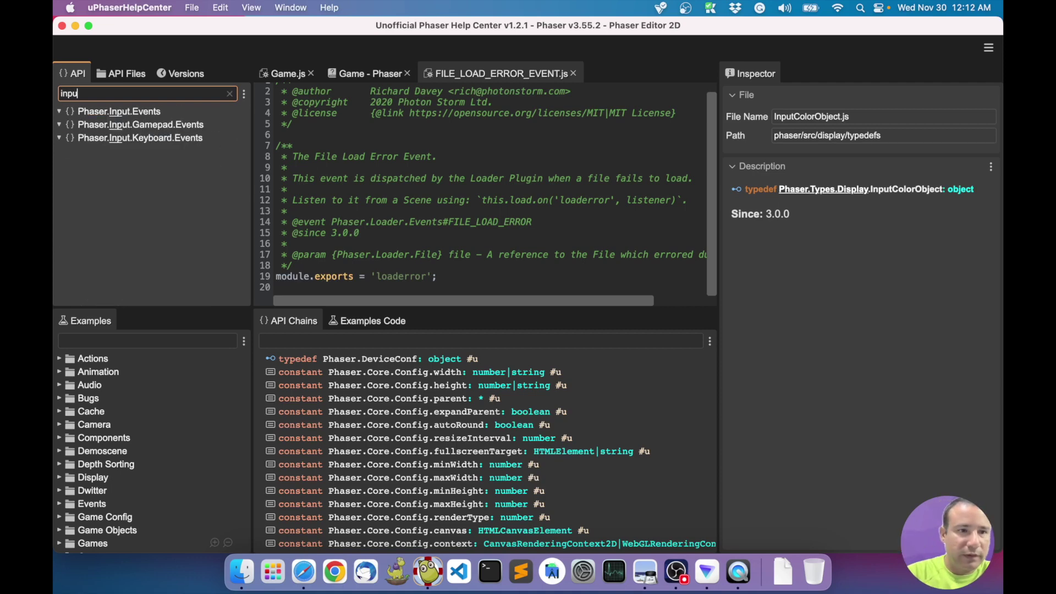
Show all members of Phaser.Input.Events and clear the 'inpu' search
left_click(96, 112)
right_click(161, 108)
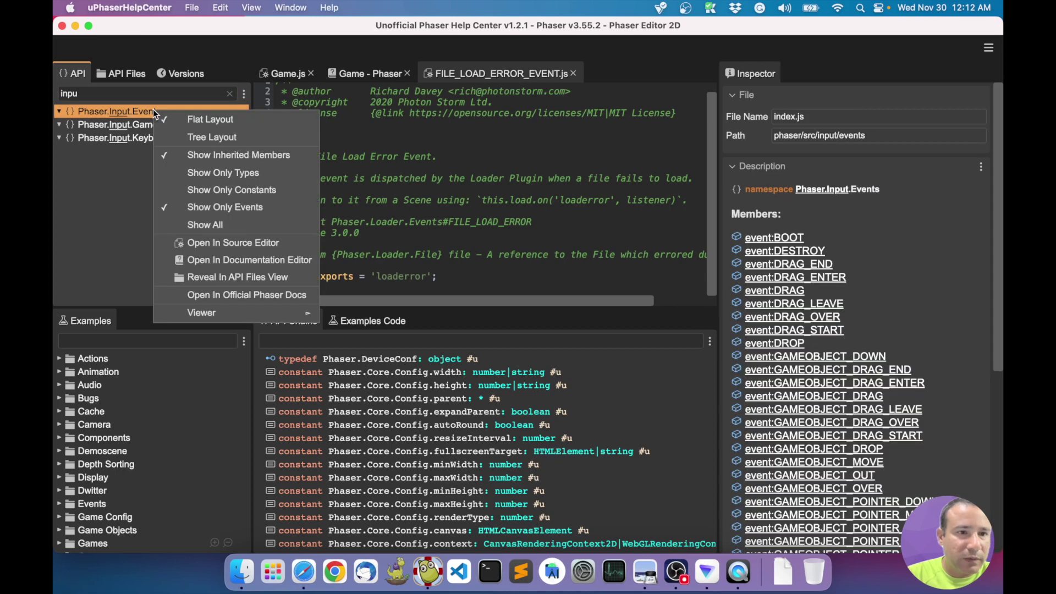
left_click(203, 222)
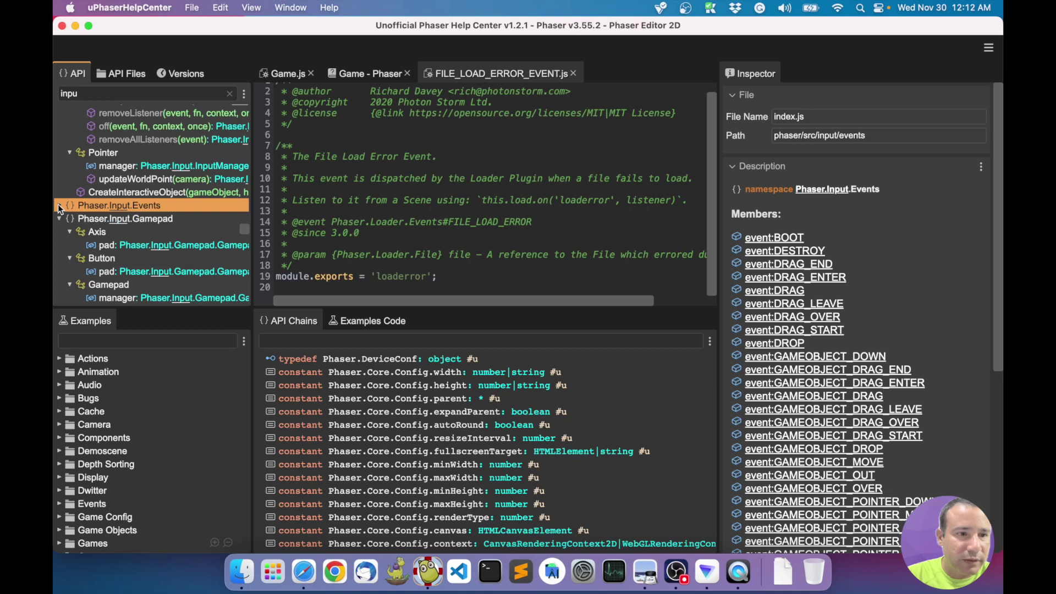
left_click(230, 93)
scroll(114, 224, "down", 5)
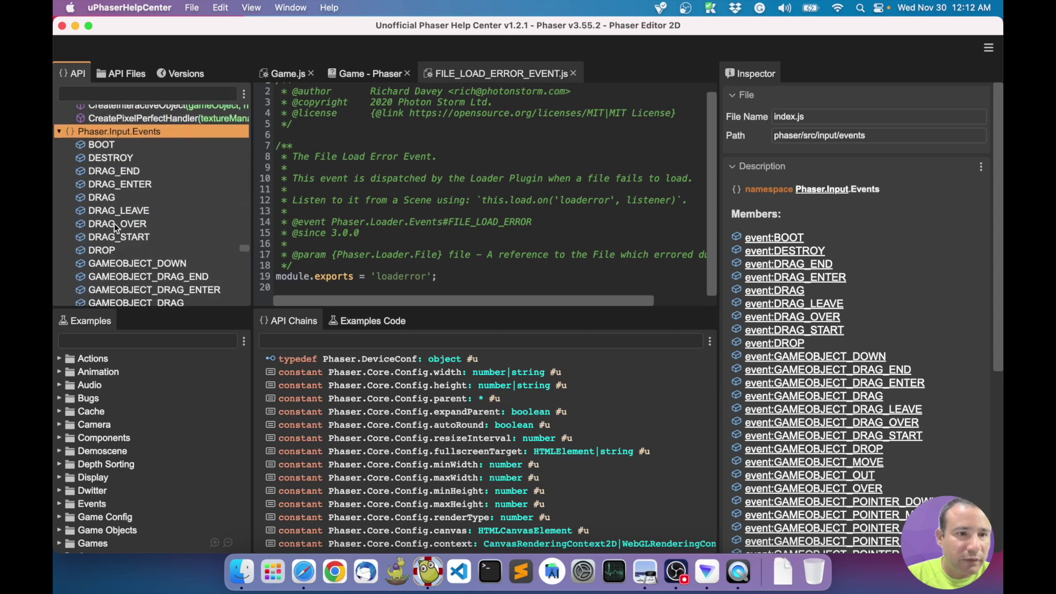
scroll(107, 176, "down", 2)
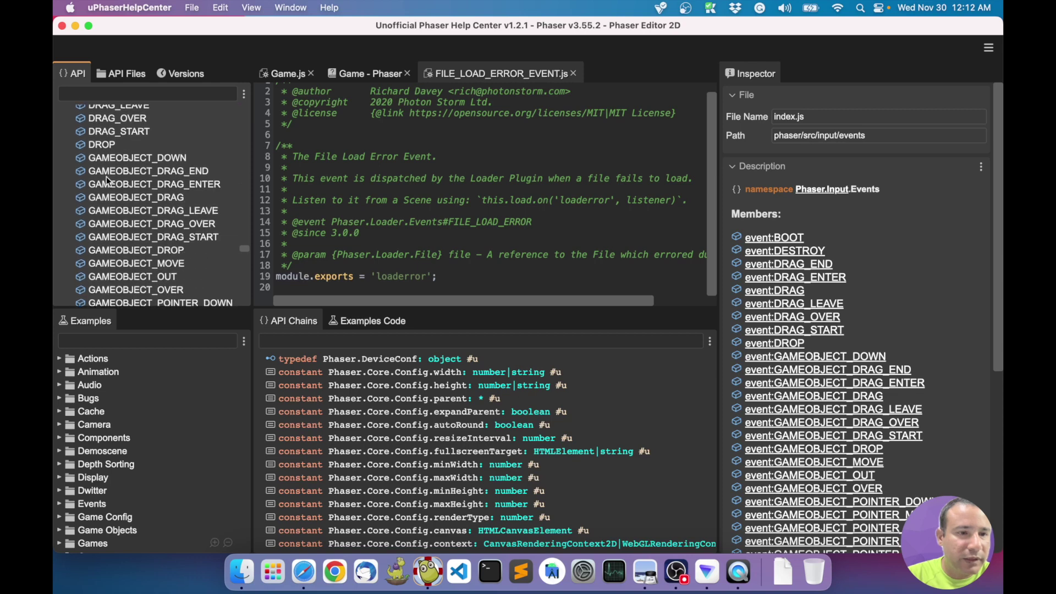
Read the GAMEOBJECT_DOWN, GAMEOBJECT_DRAG_END, DESTROY, BOOT and DRAG_ENTER docs, then switch to API Files
left_click(123, 146)
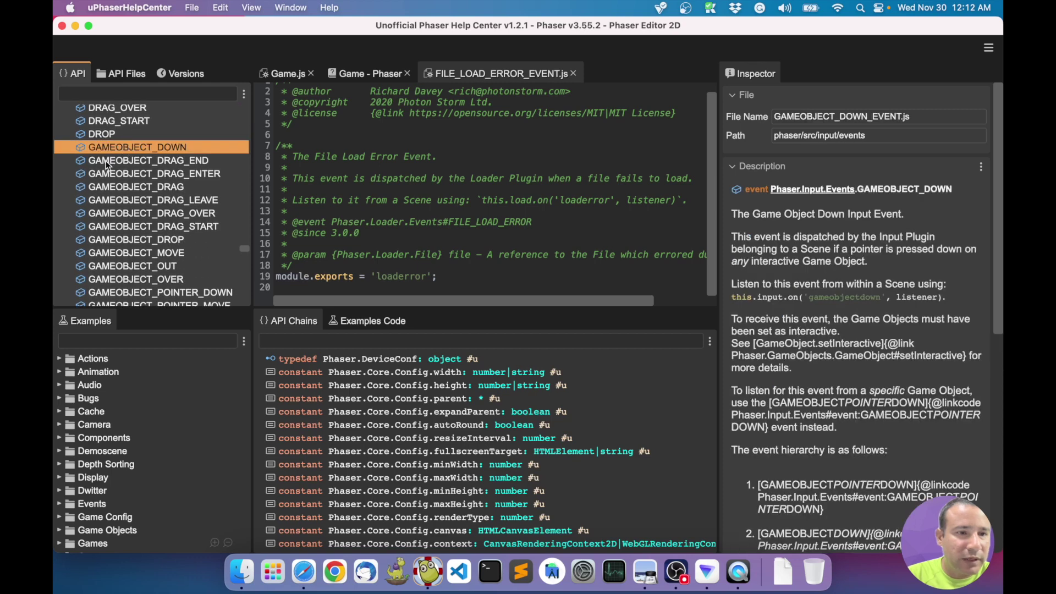
left_click(106, 160)
scroll(161, 210, "up", 4)
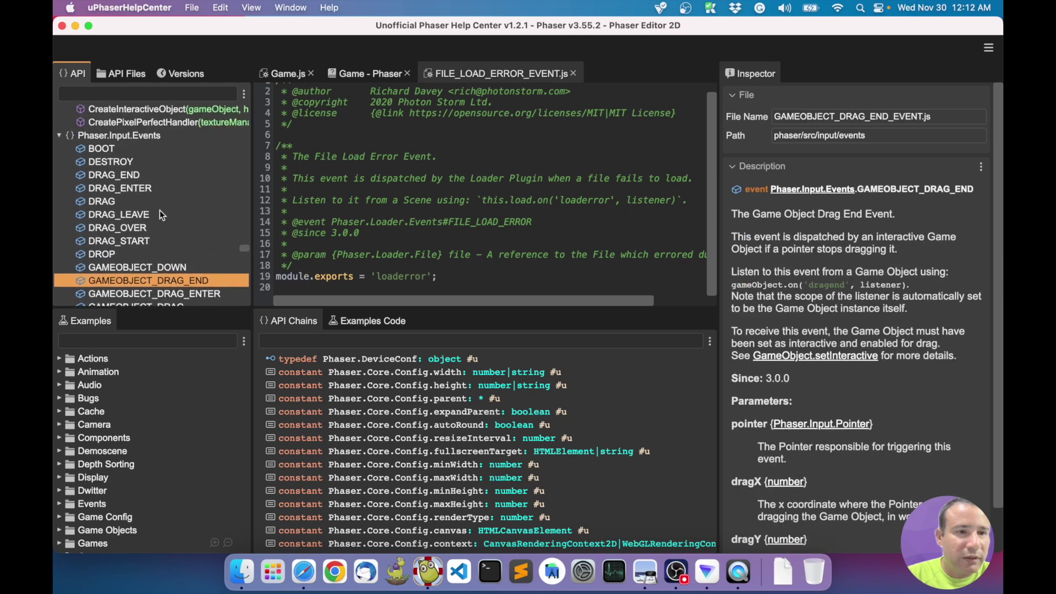
left_click(120, 161)
left_click(127, 136)
left_click(108, 153)
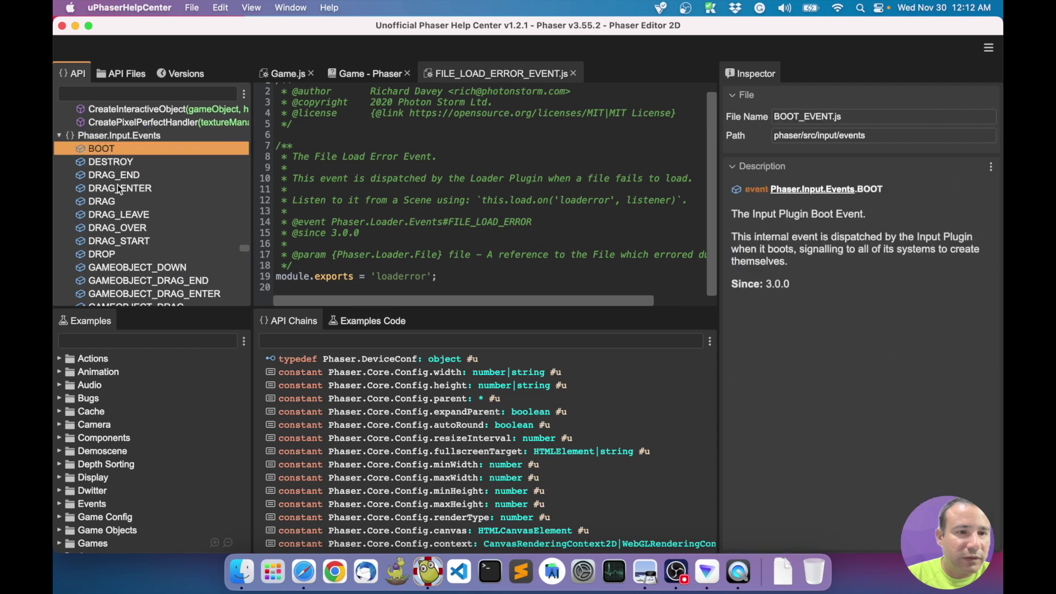
left_click(117, 187)
scroll(153, 262, "down", 3)
scroll(153, 262, "down", 12)
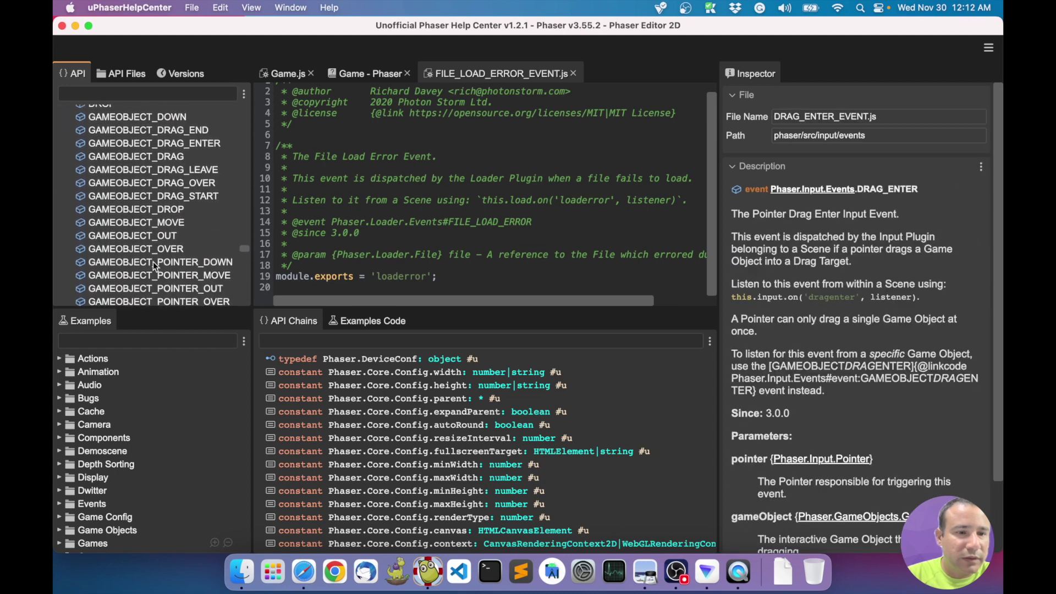
scroll(149, 259, "up", 8)
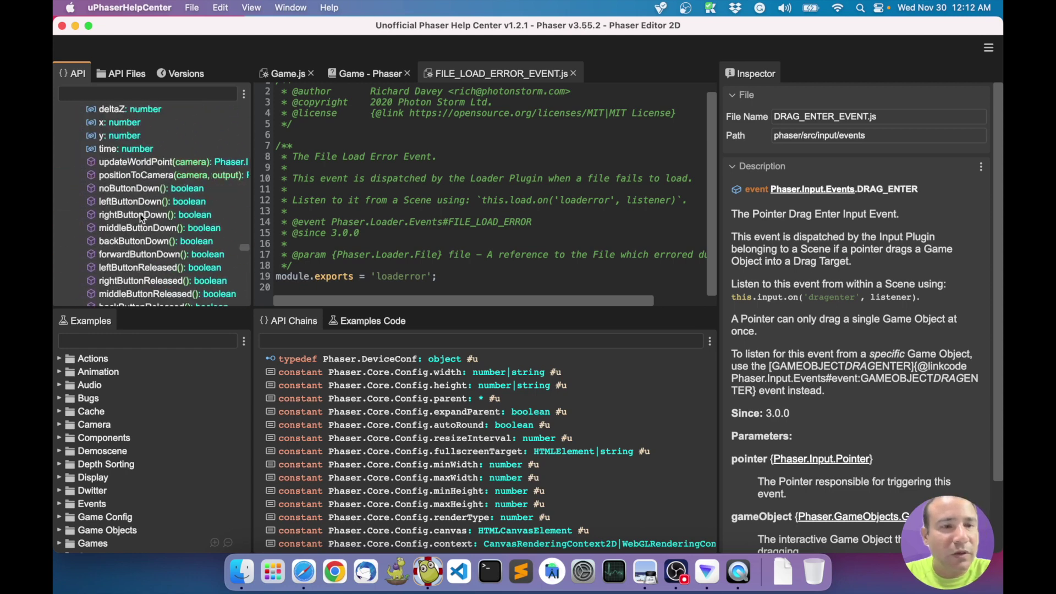
left_click(122, 77)
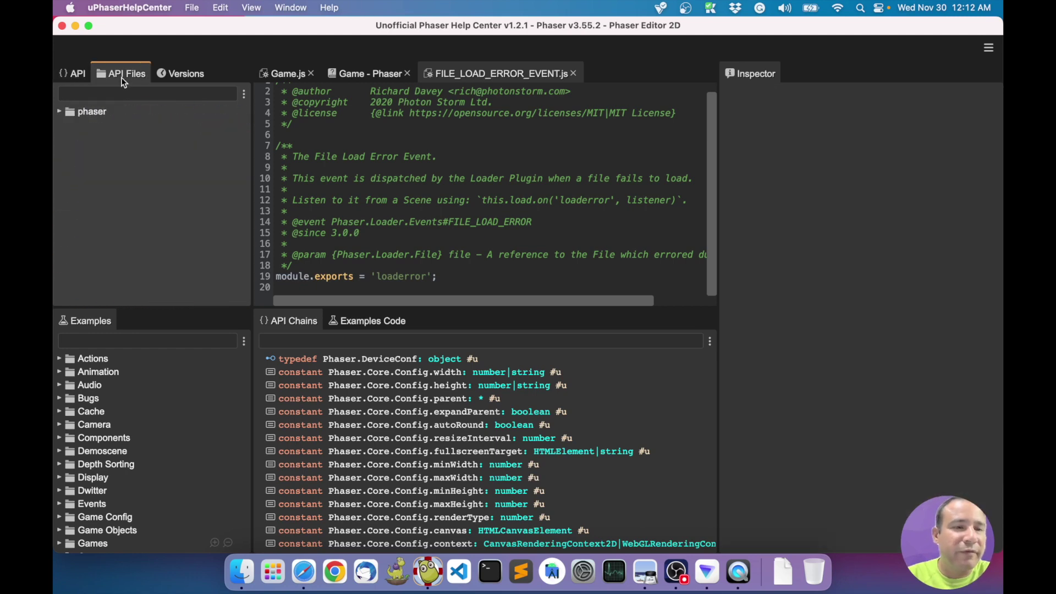
View the createBitmapMask method documentation in the API namespace tree
left_click(77, 76)
scroll(123, 140, "down", 5)
left_click(111, 119)
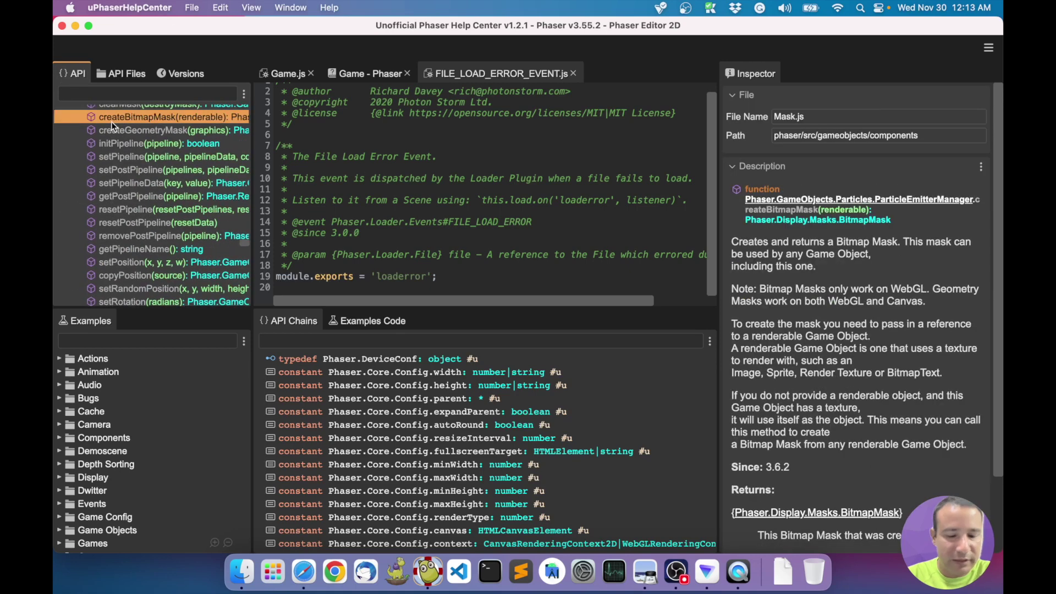
scroll(111, 121, "up", 10)
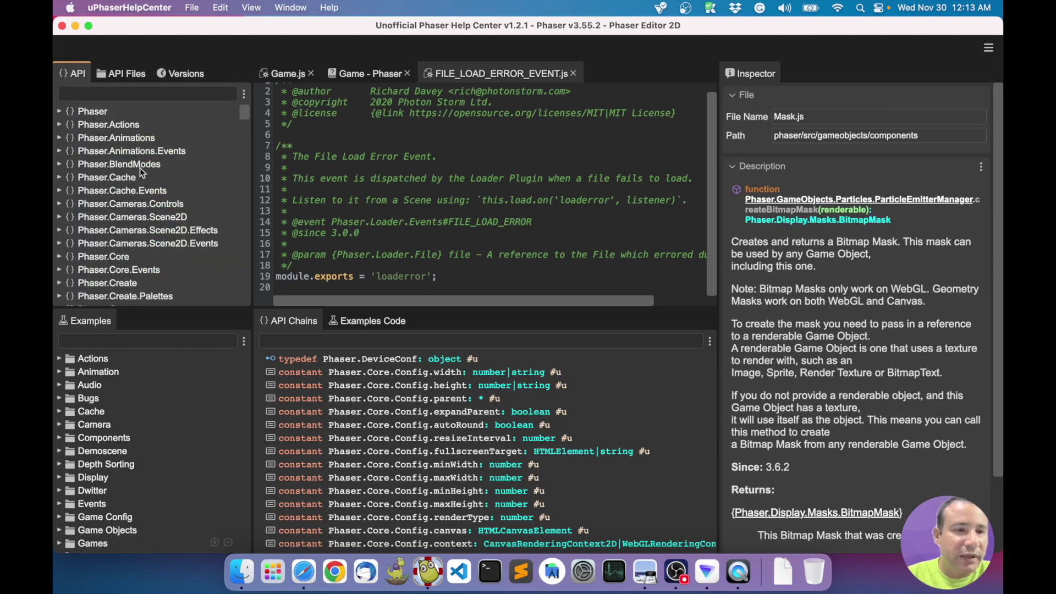
In API Files, expand phaser/src/actions/typedefs down to CallCallback.js
left_click(126, 77)
left_click(60, 112)
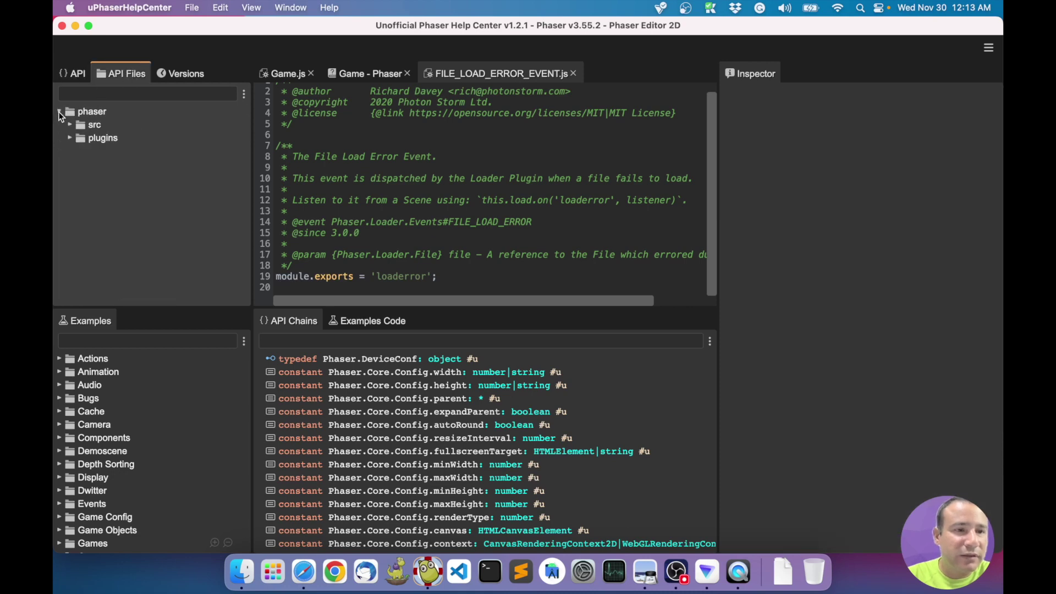
left_click(69, 124)
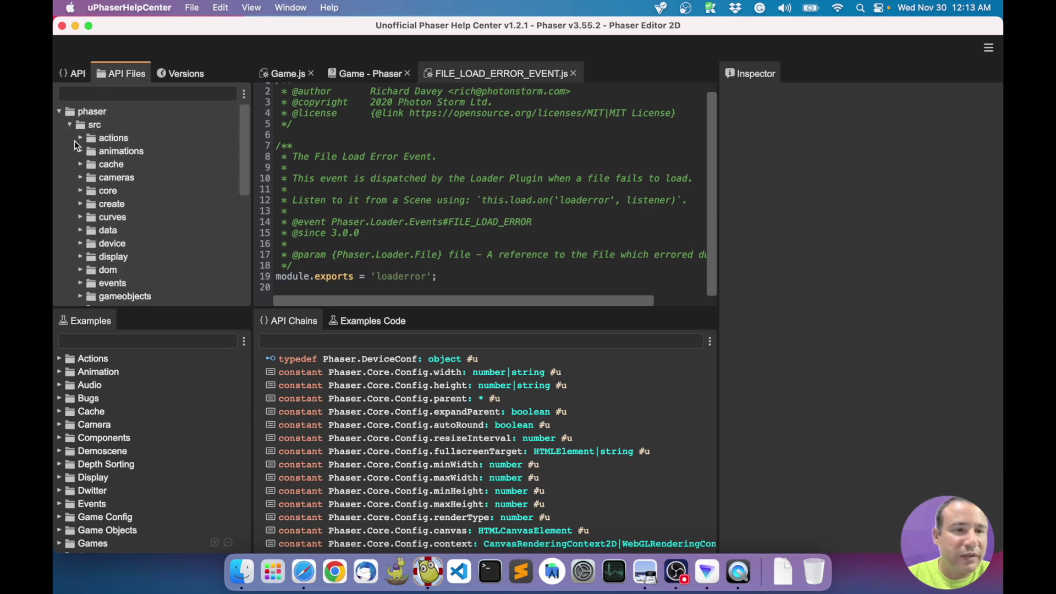
left_click(81, 138)
left_click(91, 152)
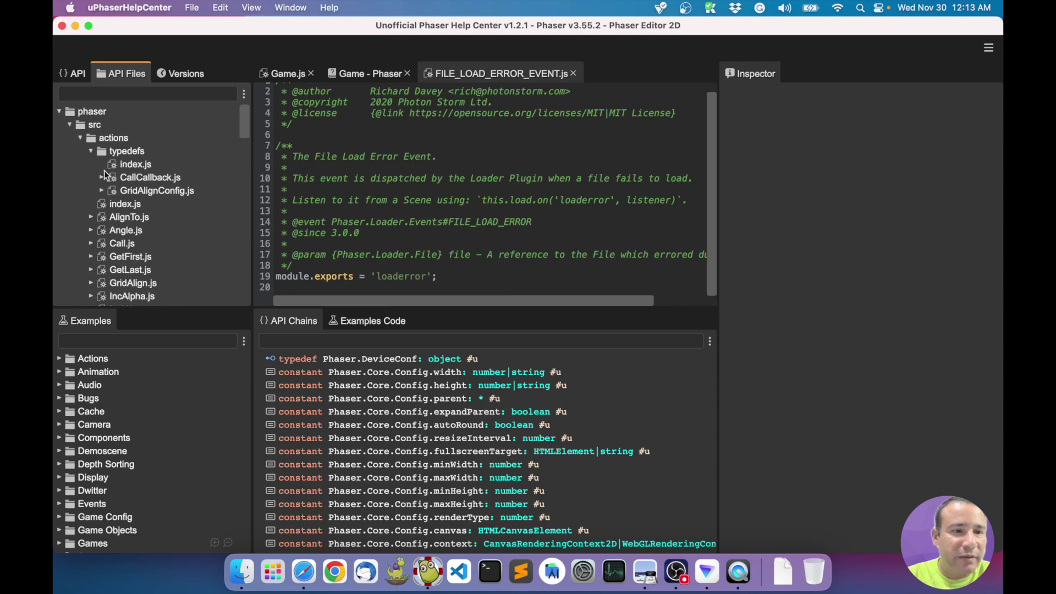
left_click(100, 177)
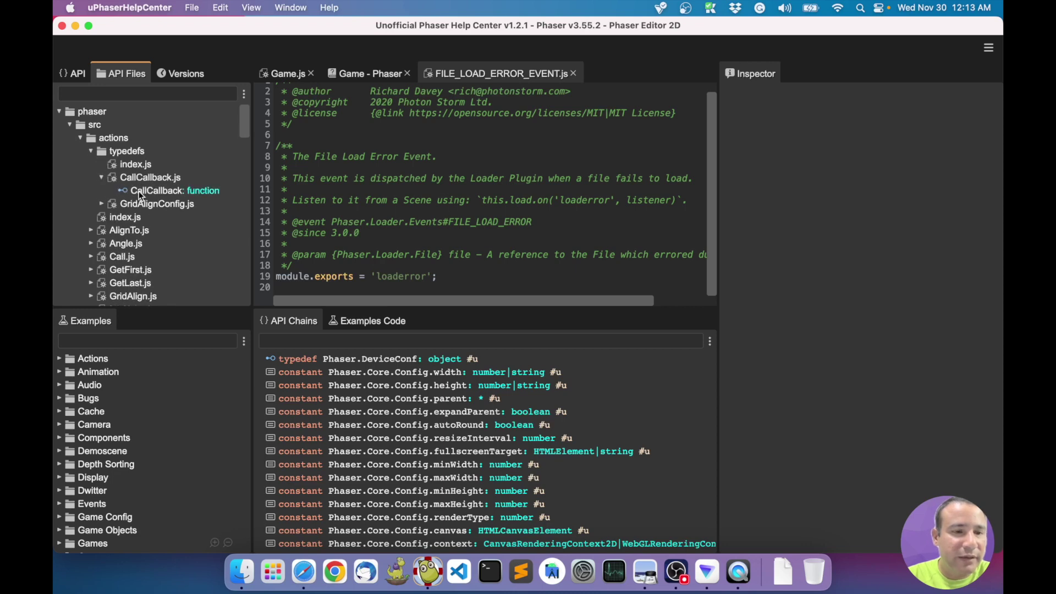
left_click(81, 138)
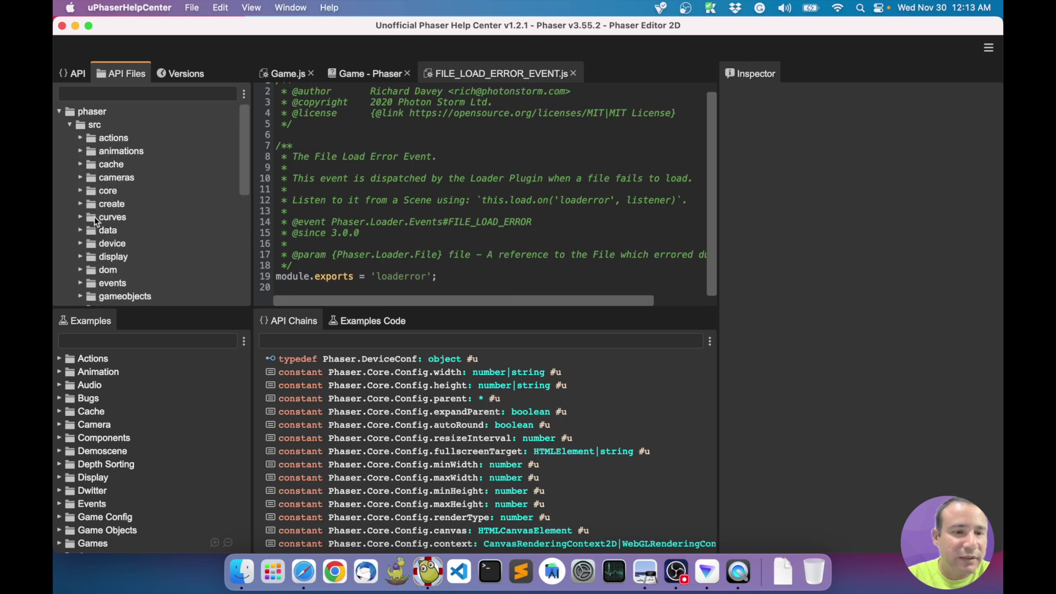
Expand data/events to see CHANGE_DATA_EVENT.js, then collapse the data folder
left_click(82, 202)
left_click(92, 216)
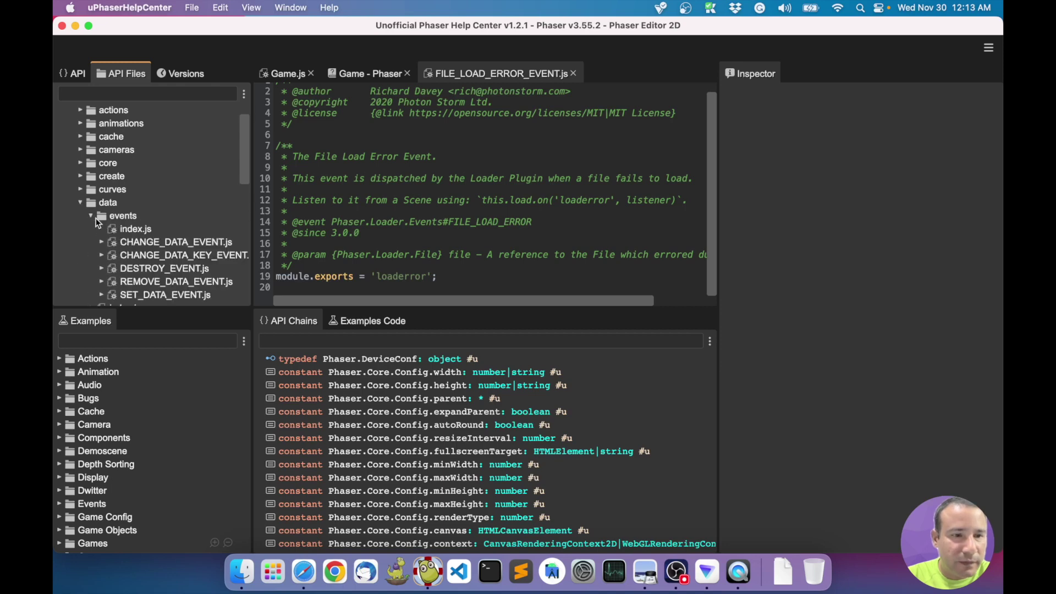
scroll(118, 234, "down", 2)
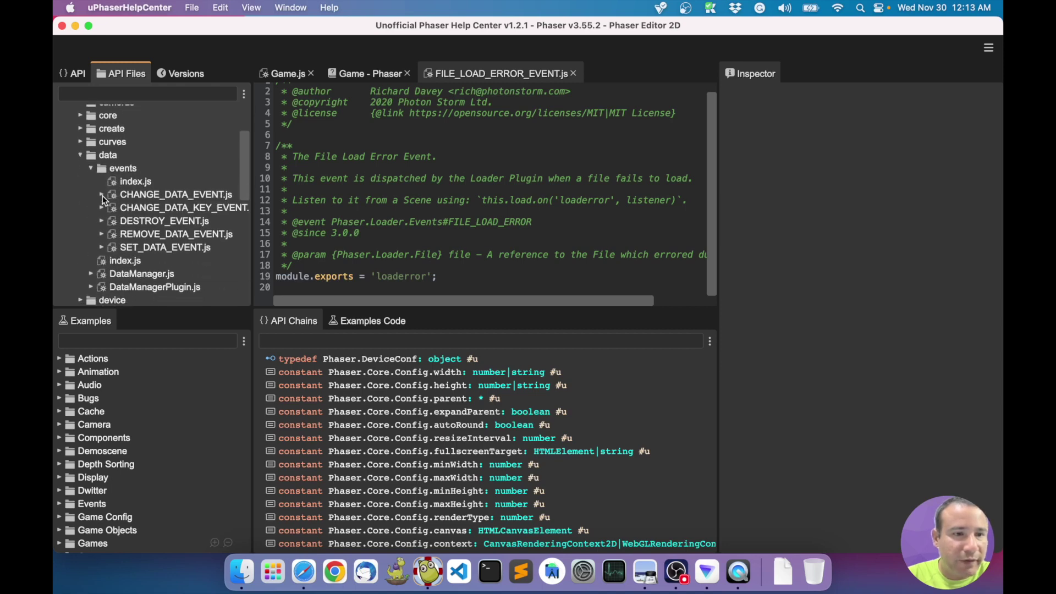
left_click(102, 195)
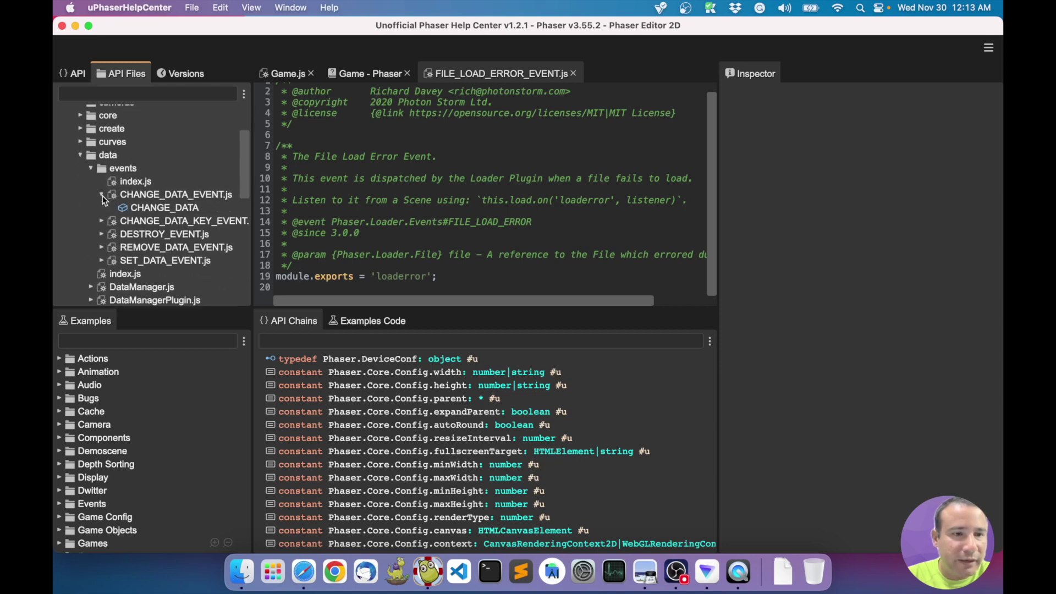
left_click(81, 157)
scroll(105, 231, "down", 2)
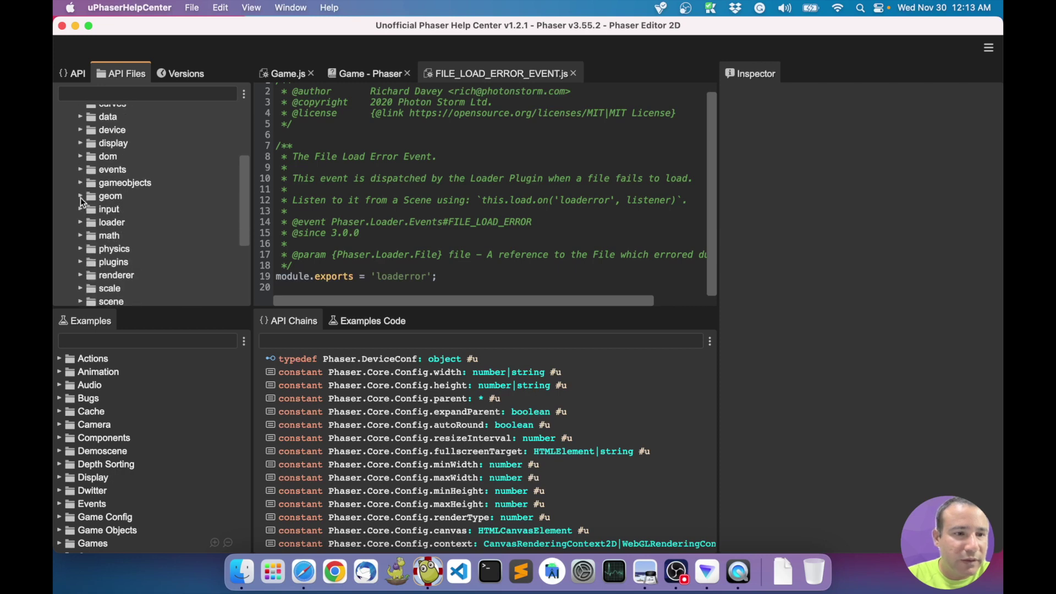
Expand geom/intersects down to CircleToCircle.js, then collapse intersects
left_click(80, 197)
left_click(90, 209)
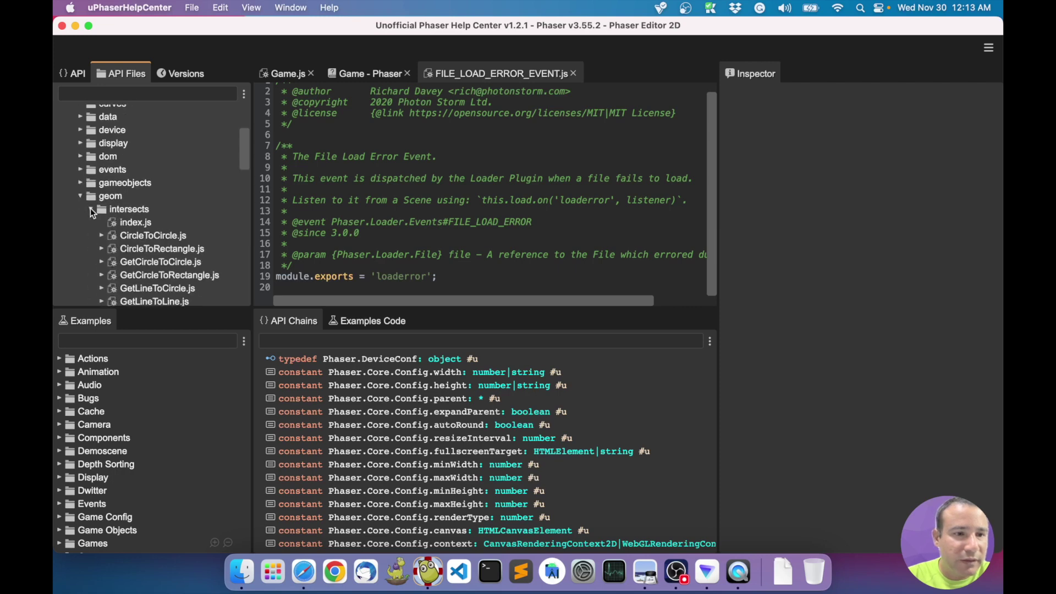
left_click(101, 237)
scroll(103, 220, "down", 3)
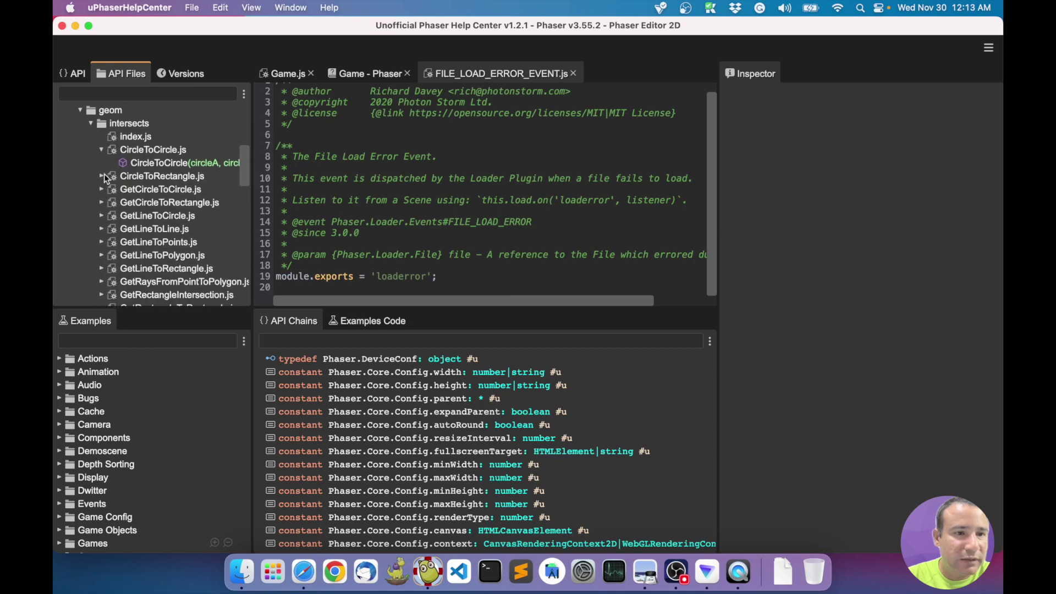
left_click(91, 123)
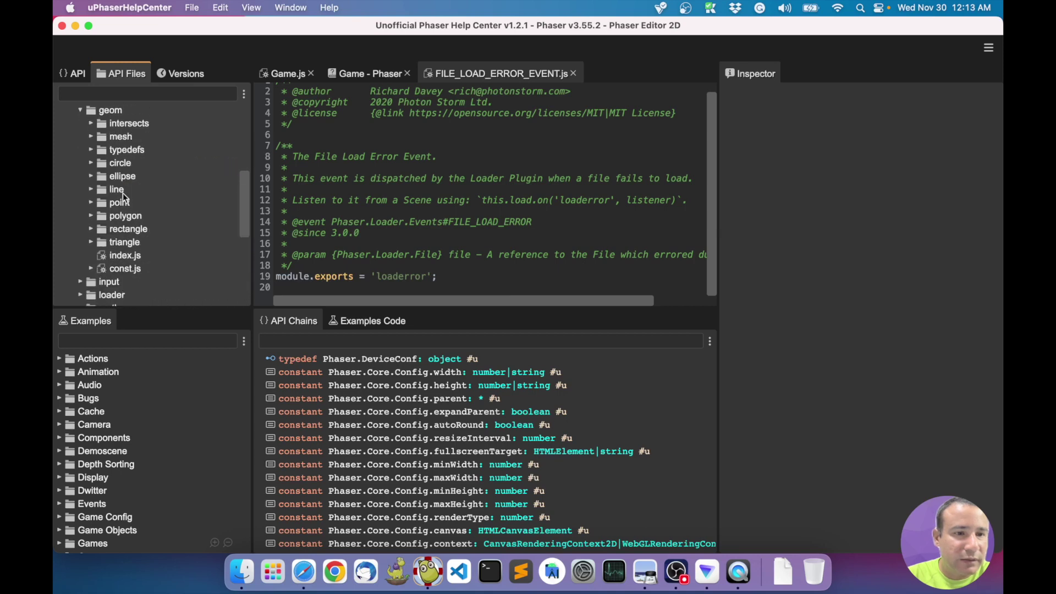
Expand rectangle/Rectangle.js and list the Phaser.Geom.Rectangle class members
left_click(92, 230)
left_click(103, 242)
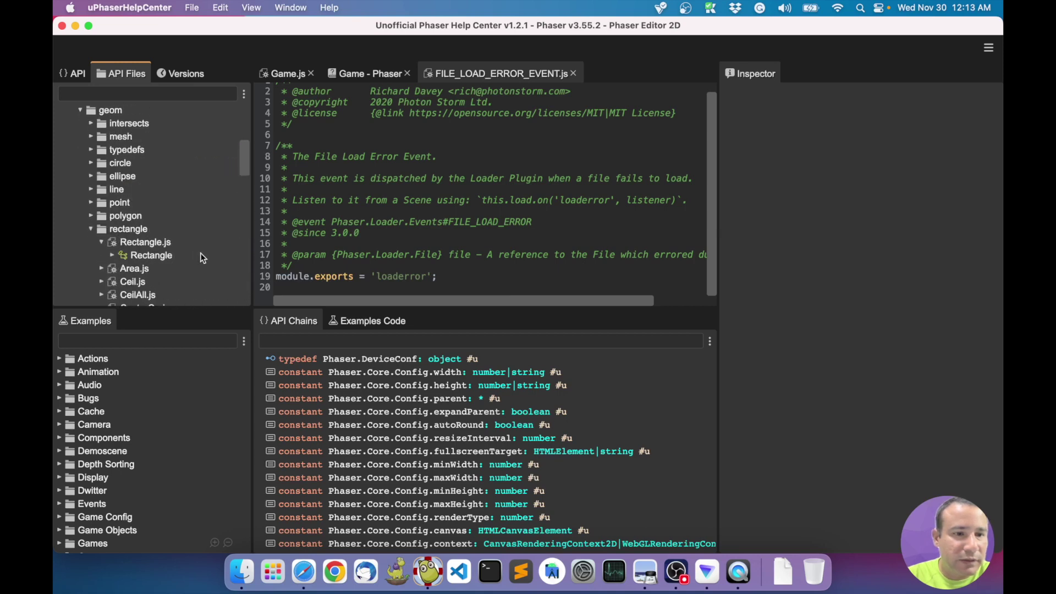
scroll(194, 253, "down", 2)
left_click(156, 218)
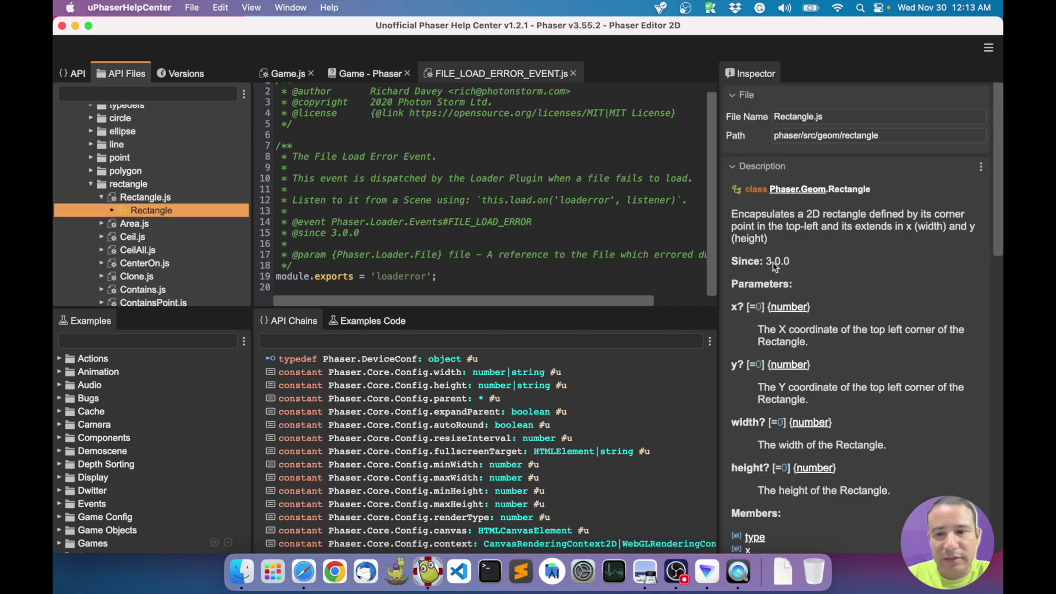
scroll(775, 307, "down", 5)
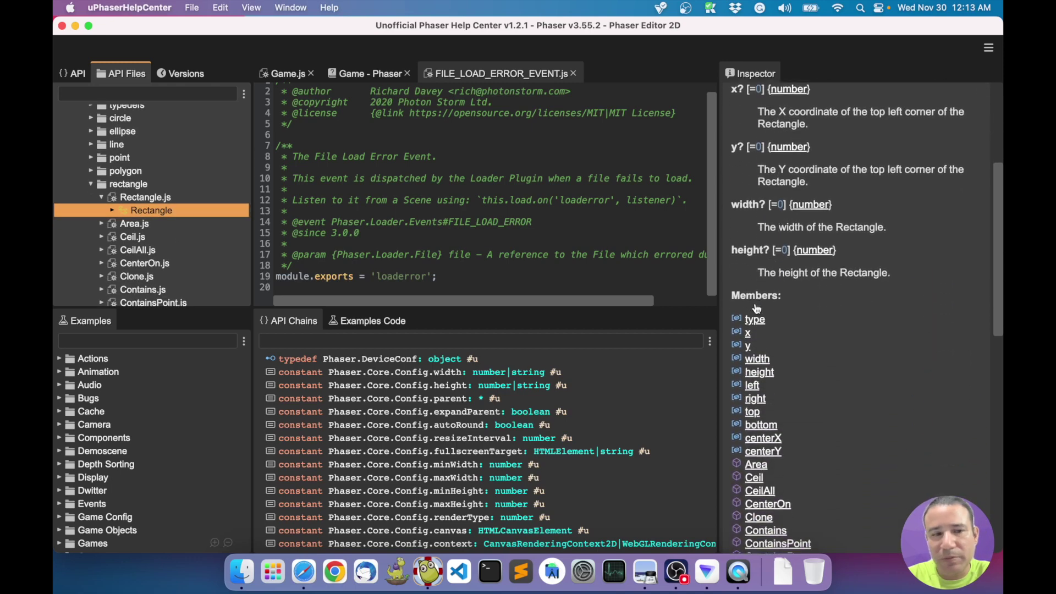
left_click(111, 210)
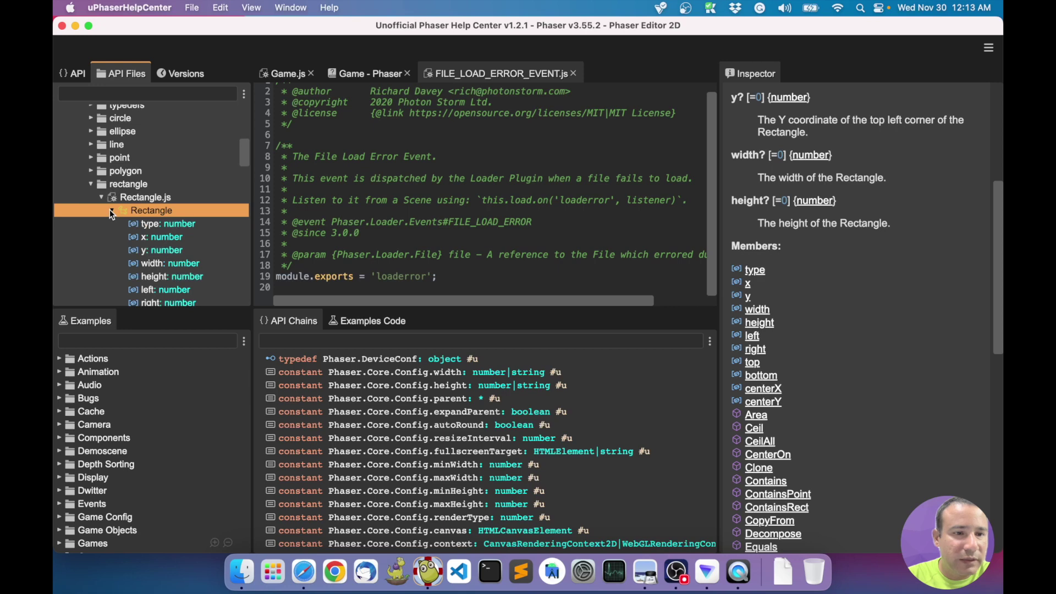
scroll(163, 246, "down", 3)
scroll(162, 246, "down", 1)
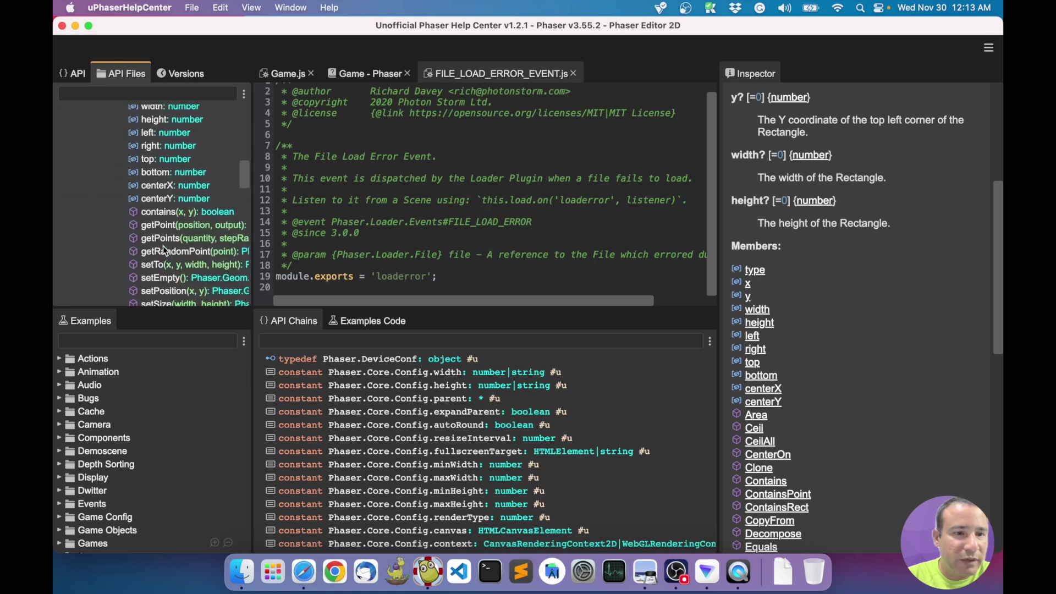
Show the centerX and bottom member descriptions, then reveal bottom in the API view
left_click(160, 186)
left_click(160, 172)
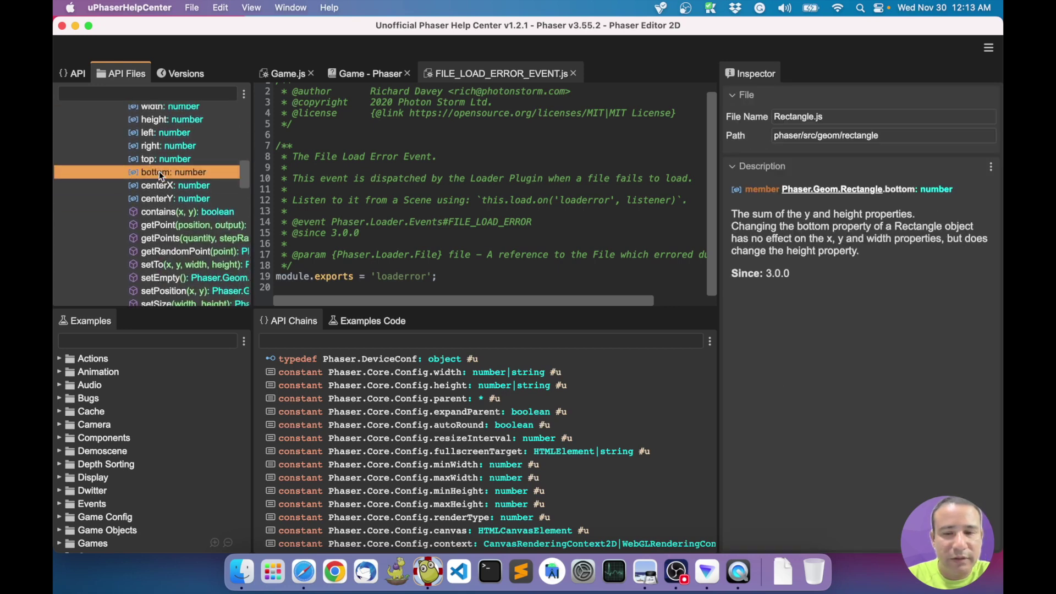
scroll(165, 181, "up", 3)
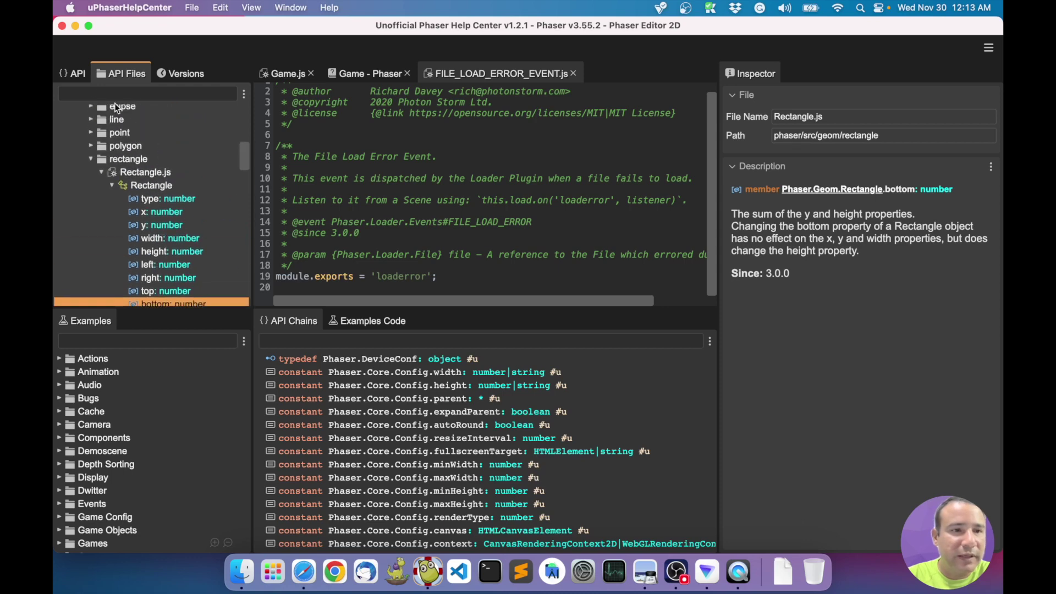
scroll(186, 195, "down", 2)
right_click(163, 207)
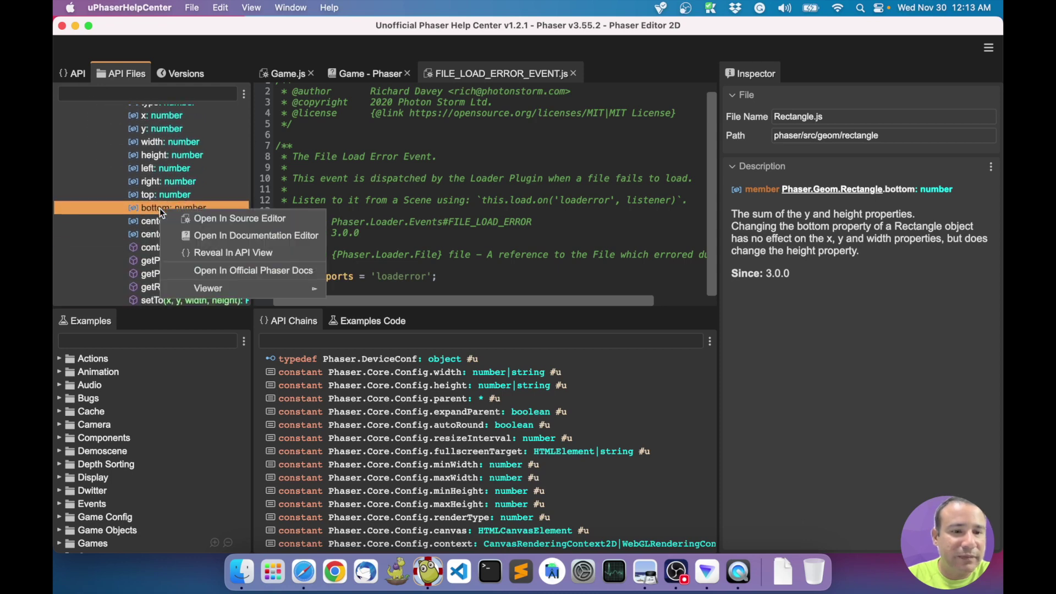
left_click(233, 255)
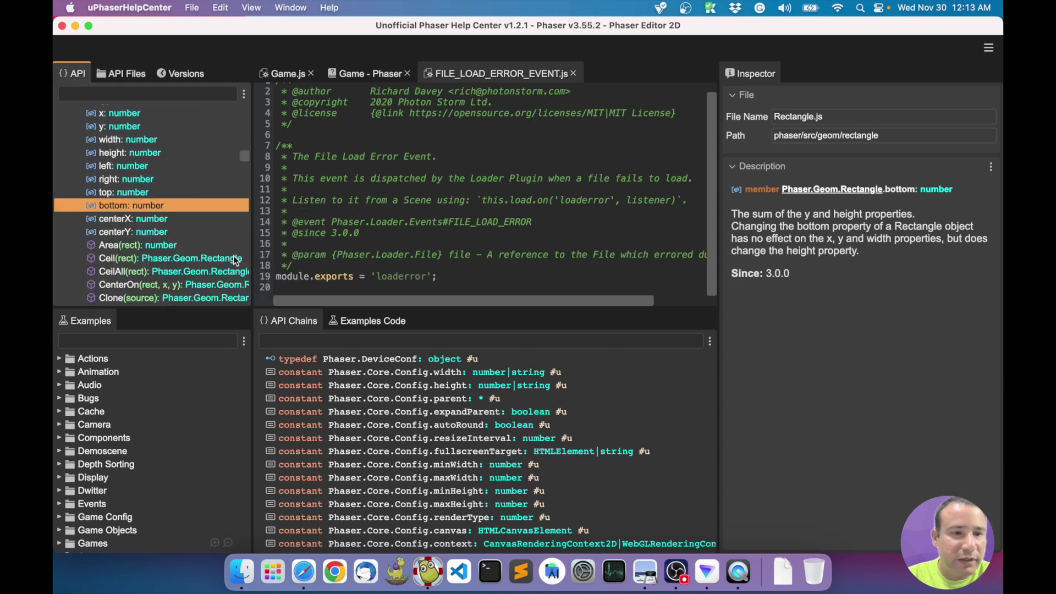
left_click(126, 91)
left_click(124, 74)
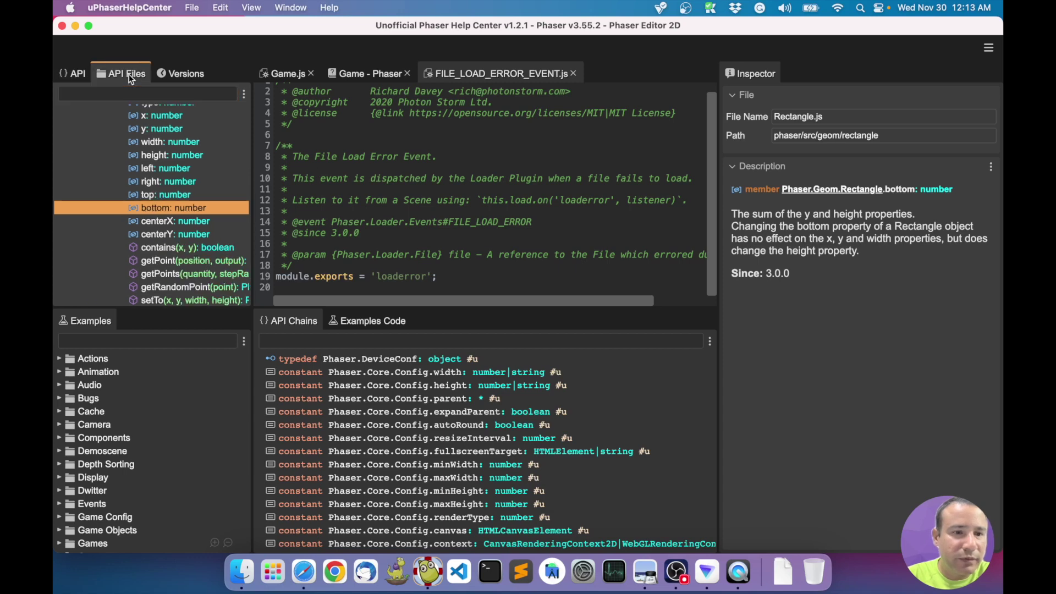
Open bottom's documentation, then close it, FILE_LOAD_ERROR_EVENT.js and the Game - Phaser tab
right_click(176, 209)
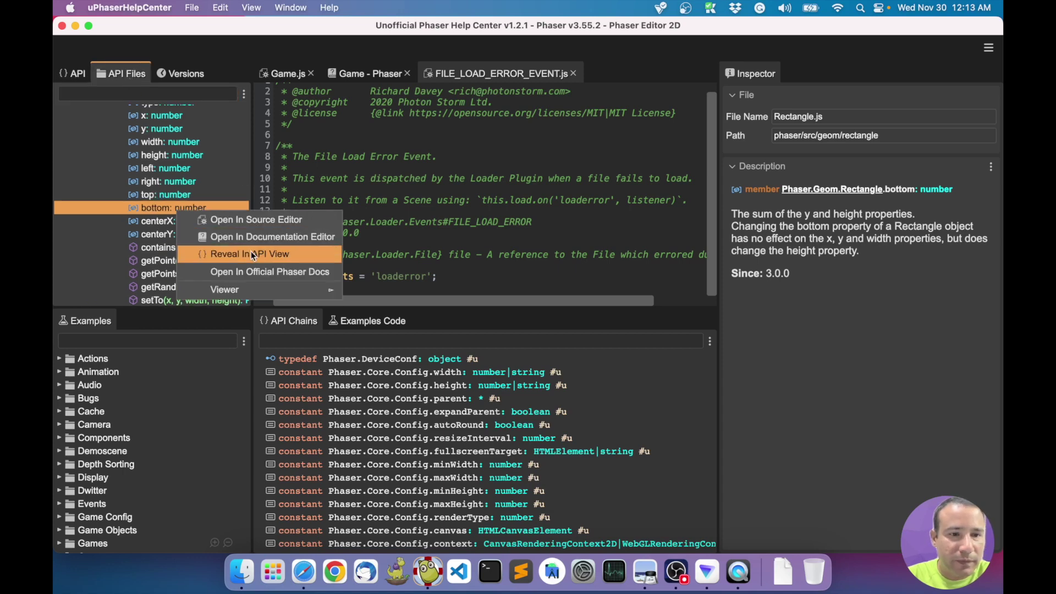
left_click(256, 238)
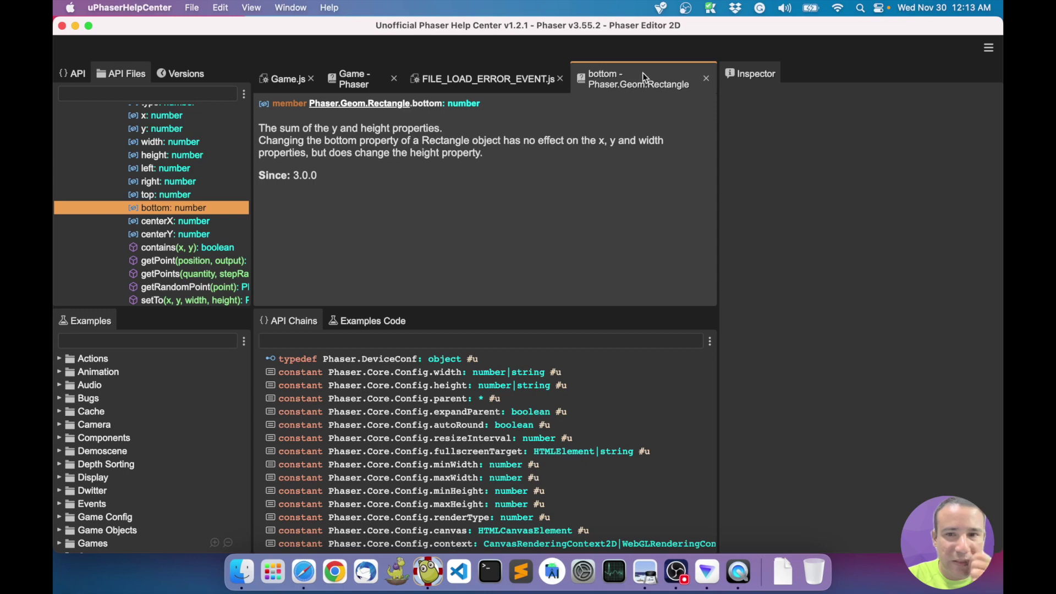
left_click(705, 80)
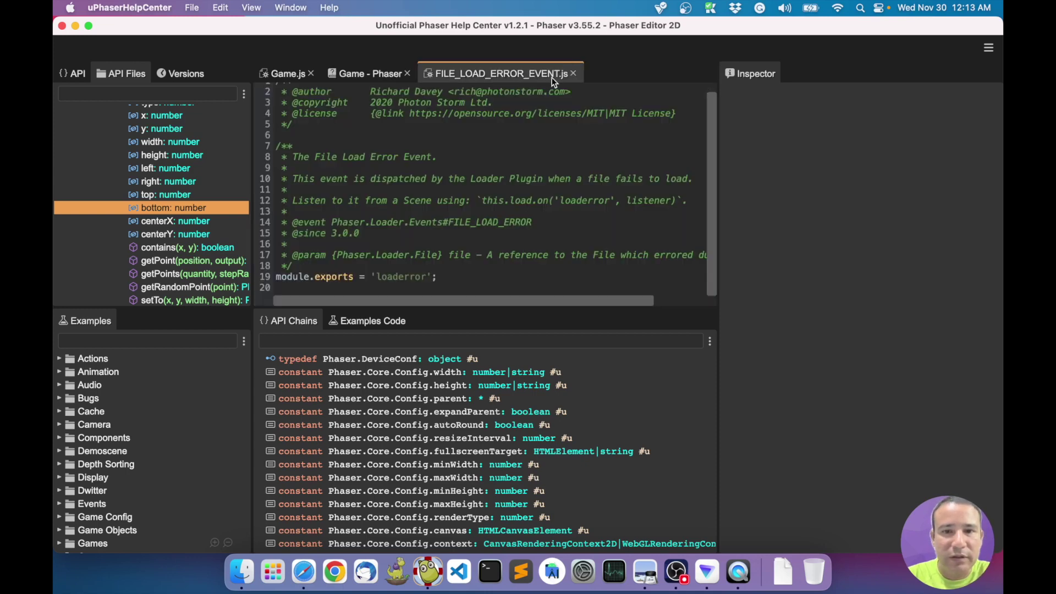
left_click(572, 74)
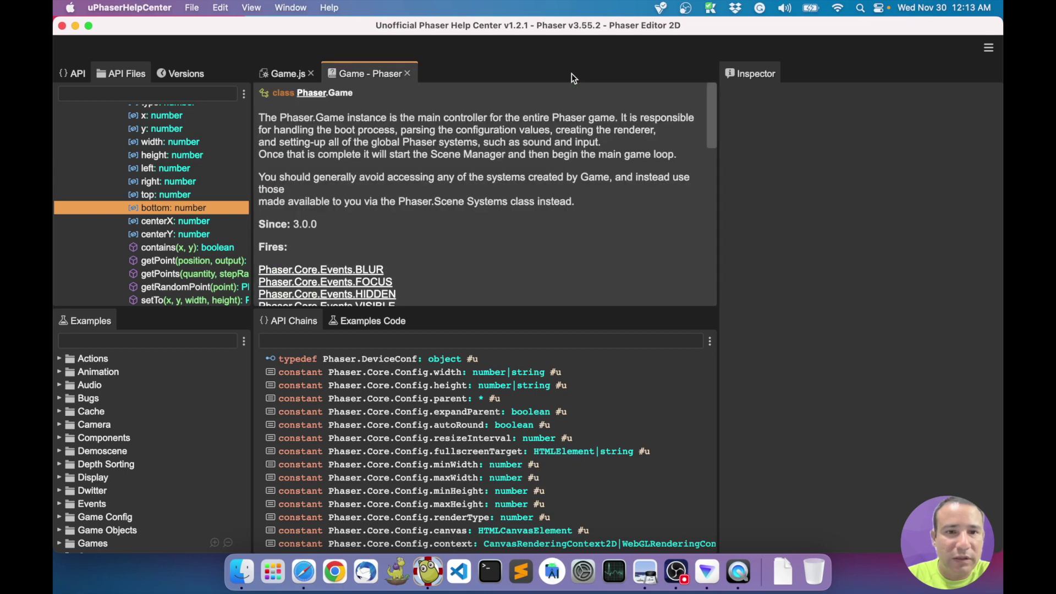
left_click(407, 74)
Show the Versions list of Phaser releases, from 3.55.1 down to 3.18.0
scroll(163, 198, "up", 5)
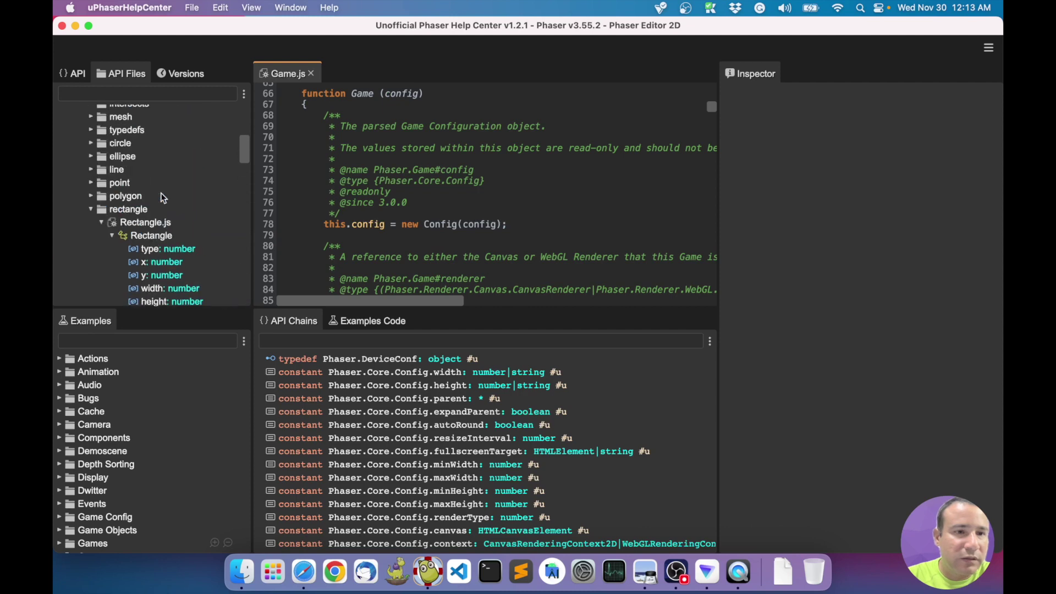
scroll(159, 192, "up", 3)
scroll(158, 191, "down", 10)
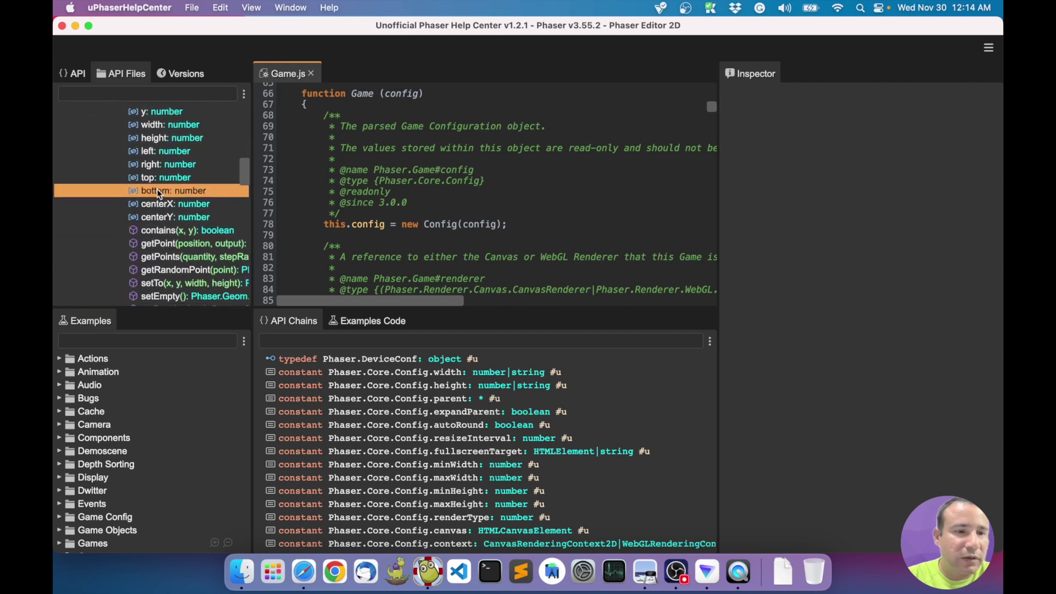
scroll(147, 135, "up", 10)
left_click(124, 94)
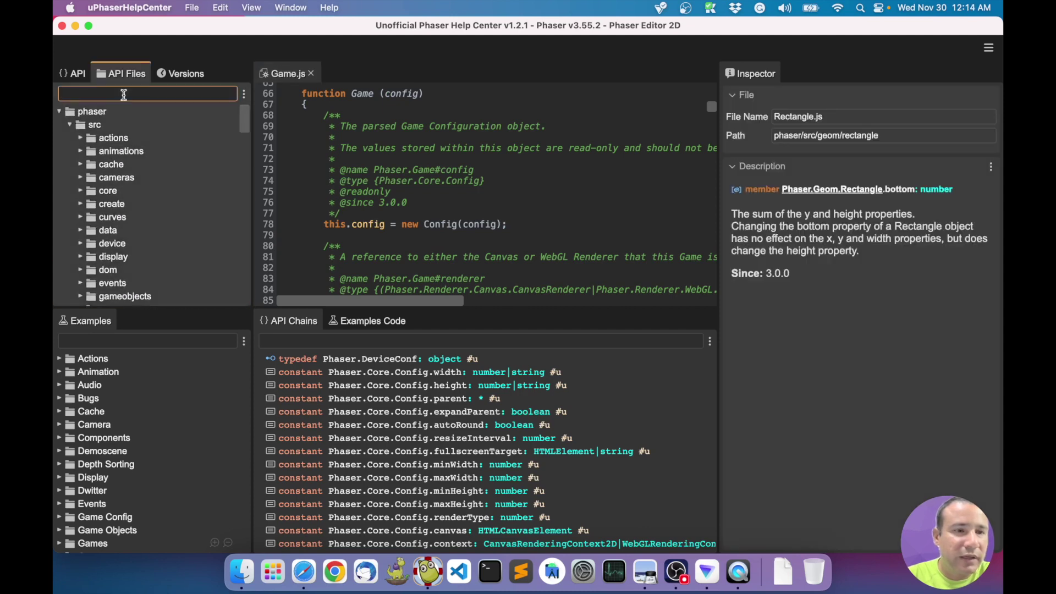
scroll(120, 204, "down", 5)
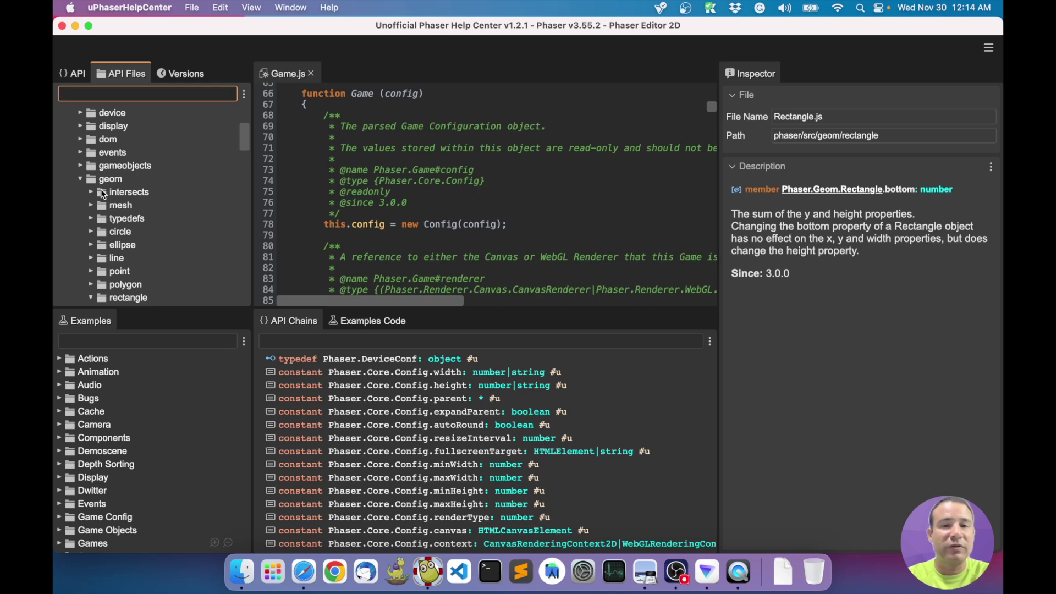
left_click(192, 72)
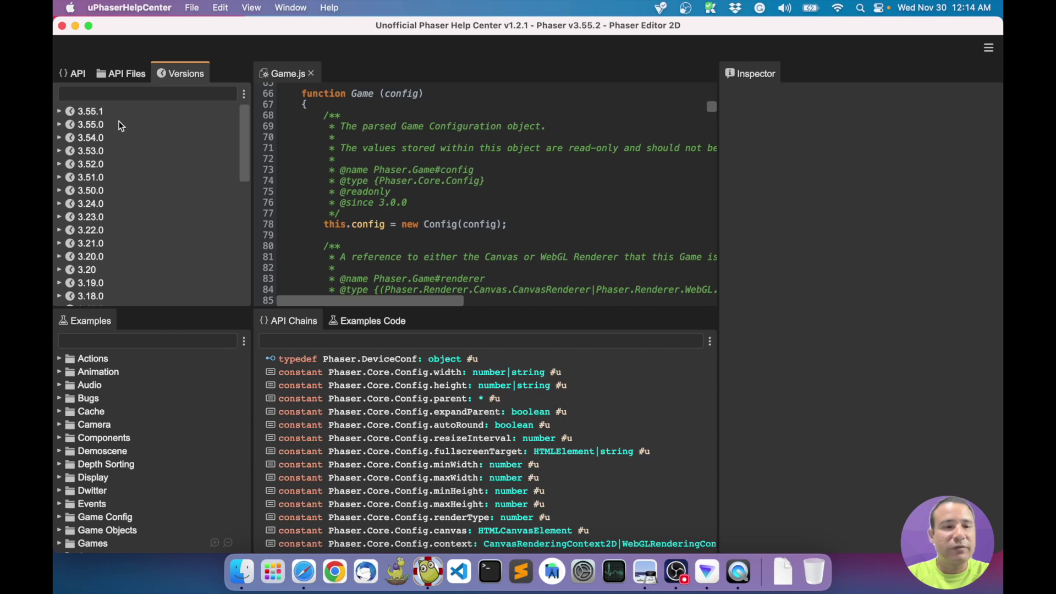
Expand versions 3.55.1, 3.55.0 and 3.54.0, widen the panel, and select BitmapText.fromAtlas
scroll(104, 221, "down", 10)
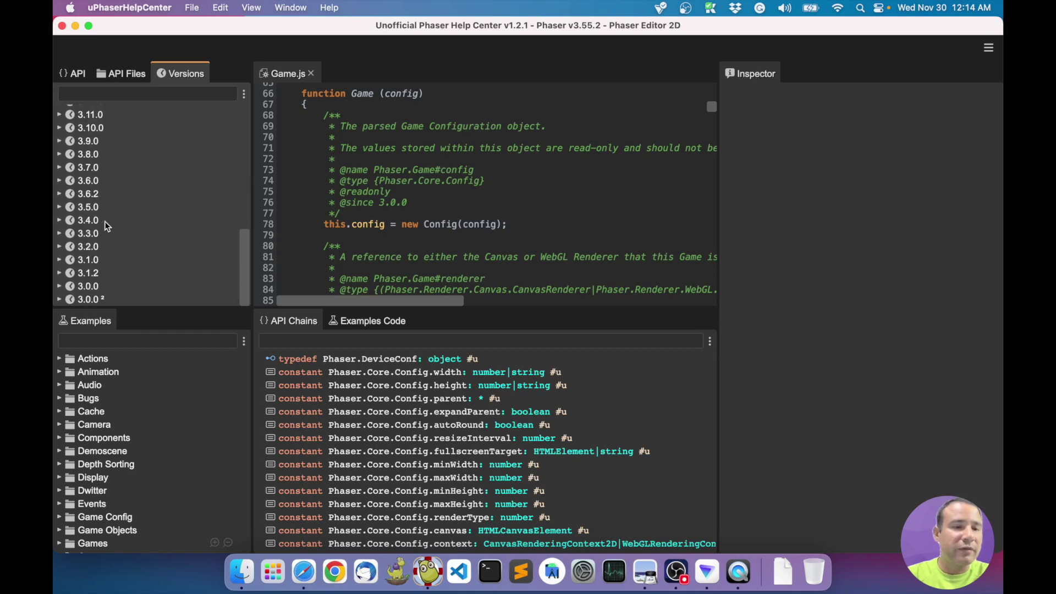
scroll(104, 221, "up", 10)
mouse_move(59, 121)
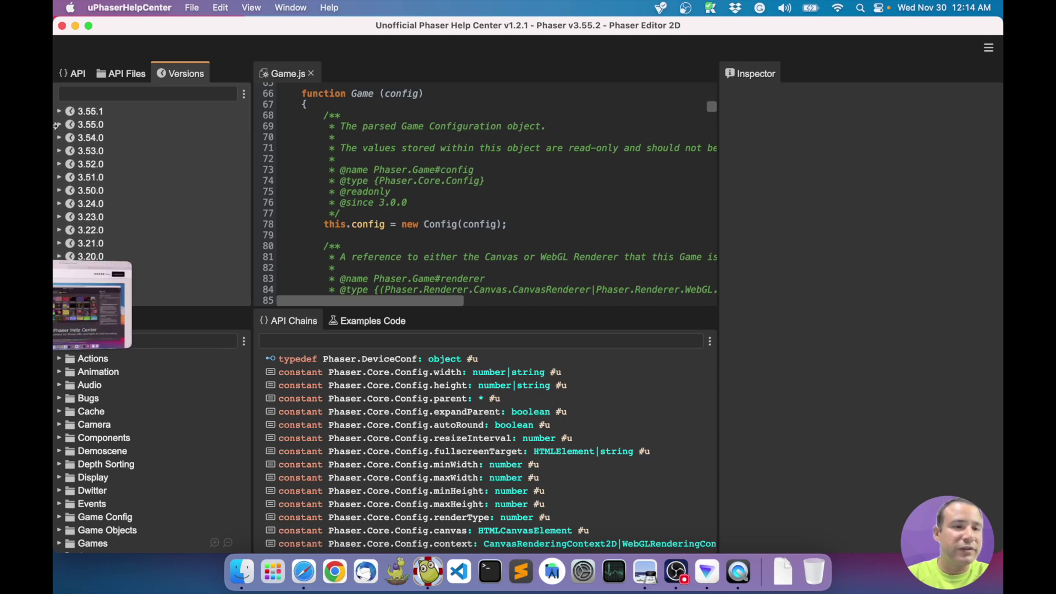
left_click(94, 114)
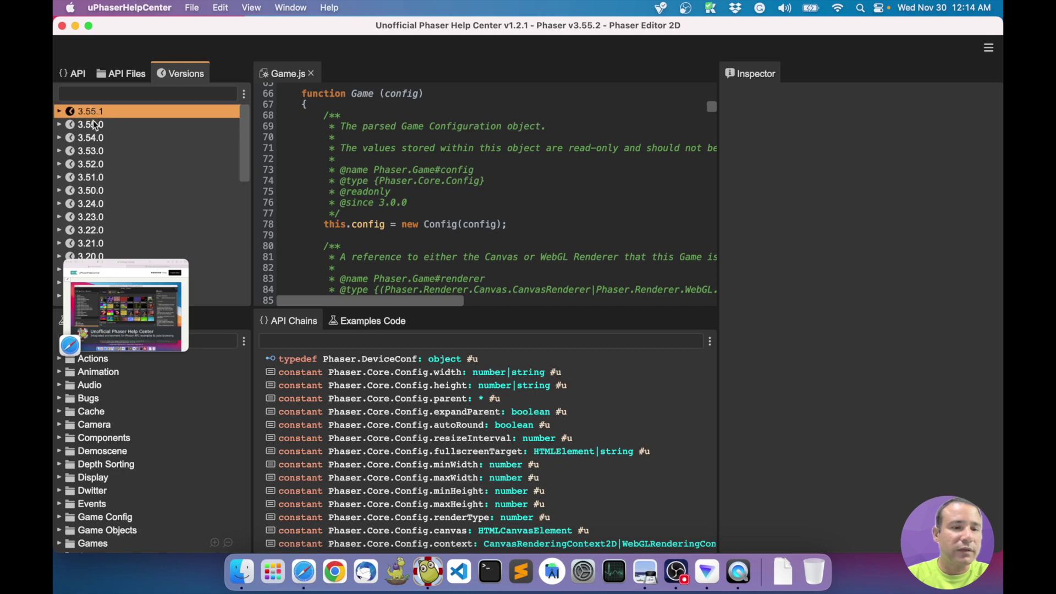
left_click(60, 111)
left_click(60, 137)
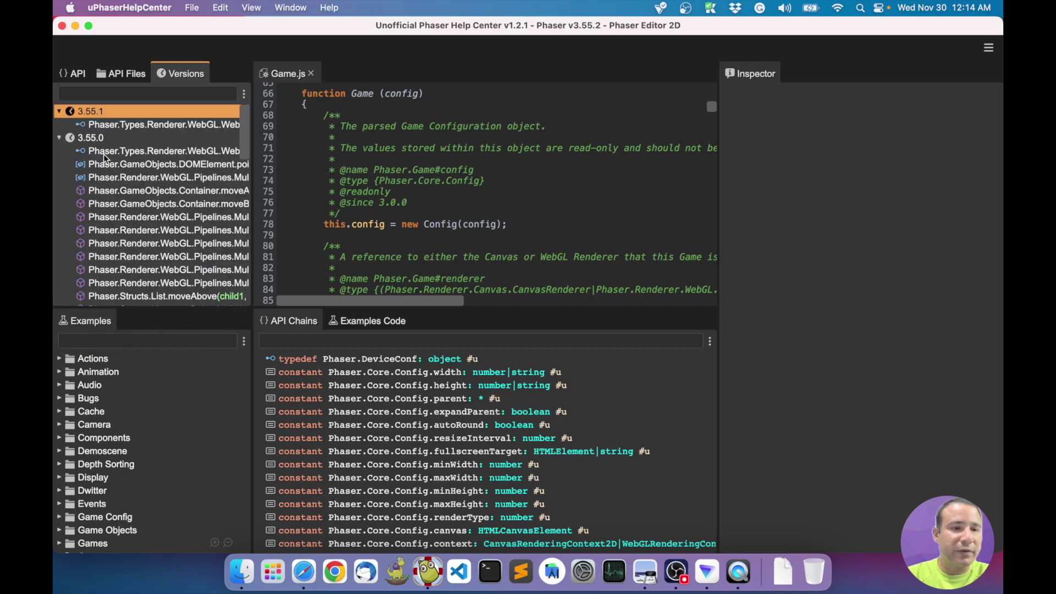
left_click_drag(250, 159, 343, 160)
scroll(186, 192, "down", 6)
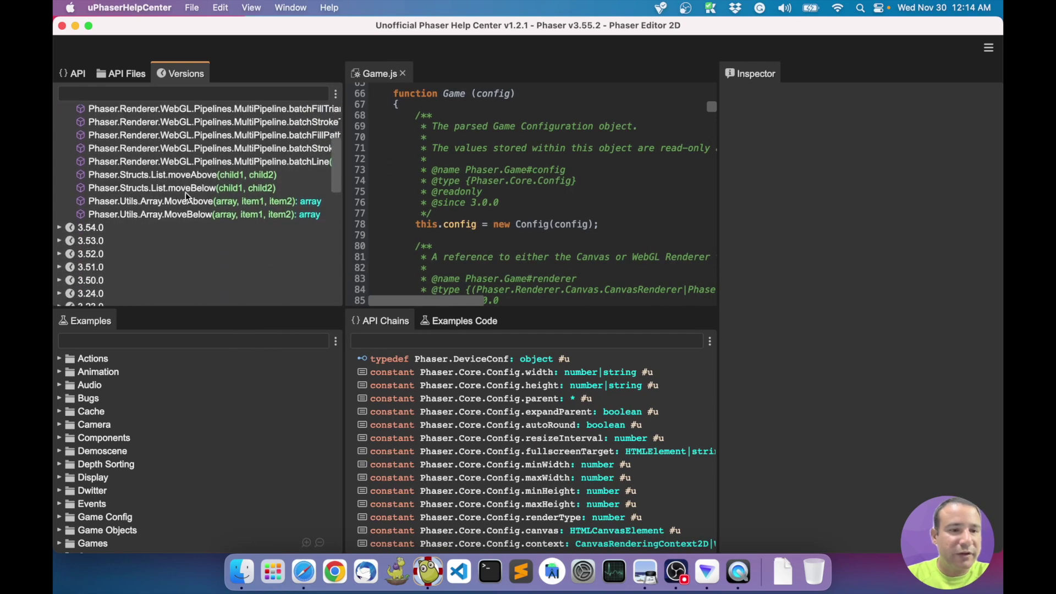
left_click(59, 207)
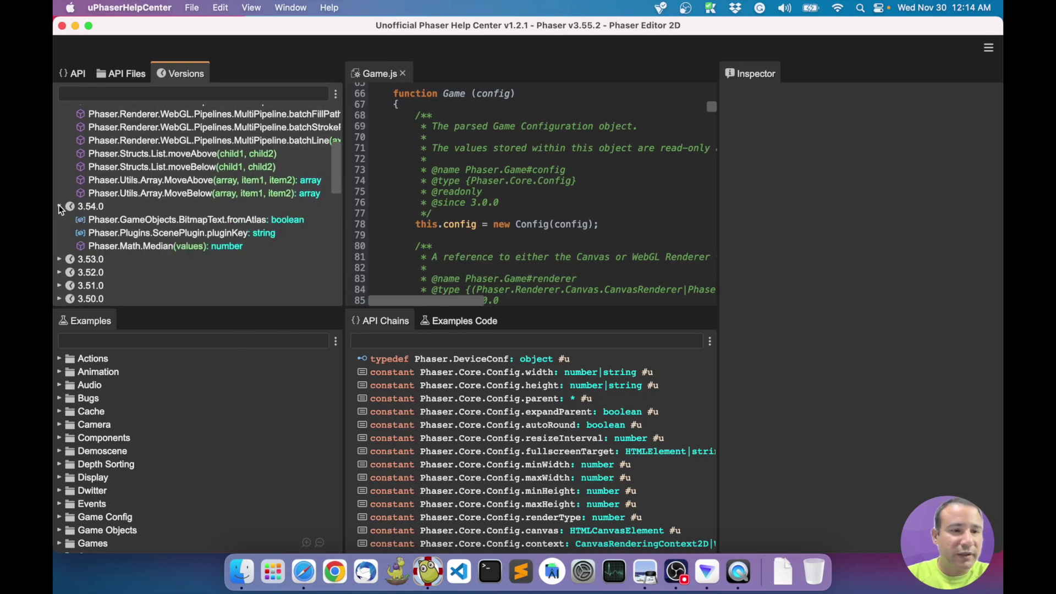
left_click(141, 221)
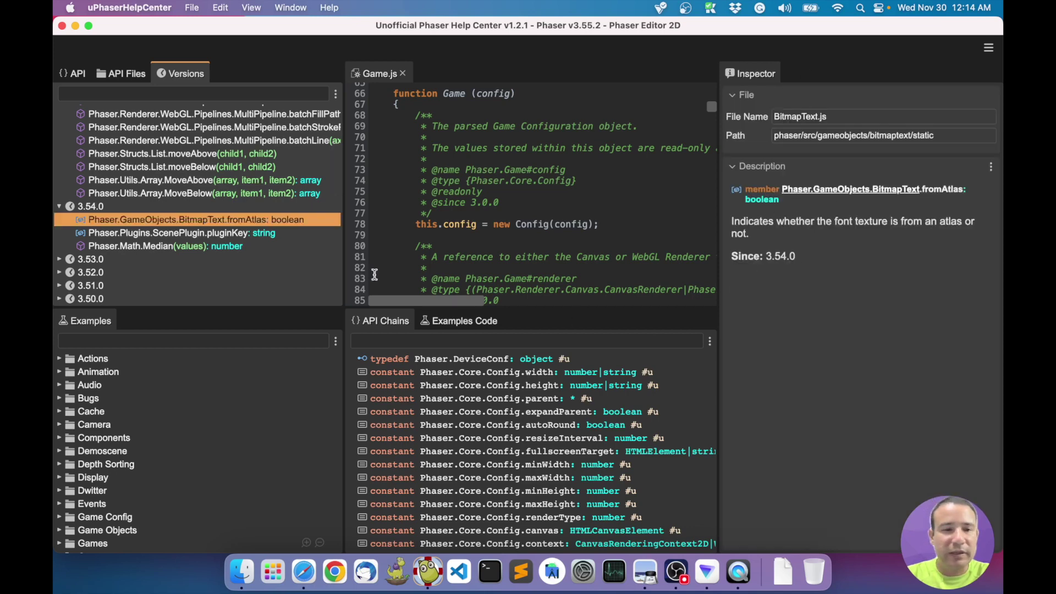
Open BitmapText.js at the fromAtlas source line, look through it, then close it
right_click(222, 220)
double_click(199, 221)
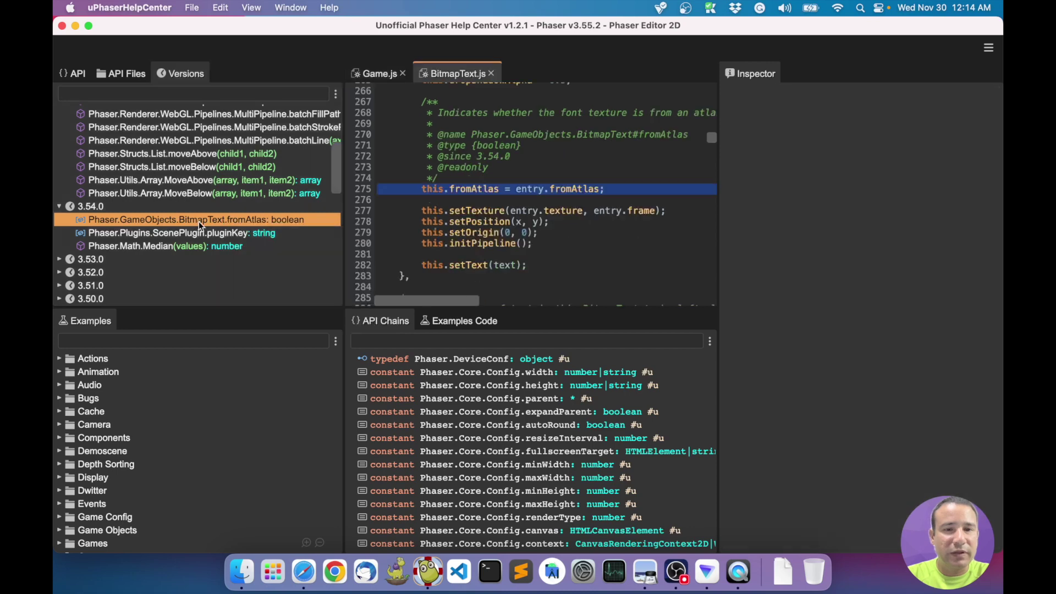
scroll(479, 229, "down", 2)
scroll(479, 229, "up", 2)
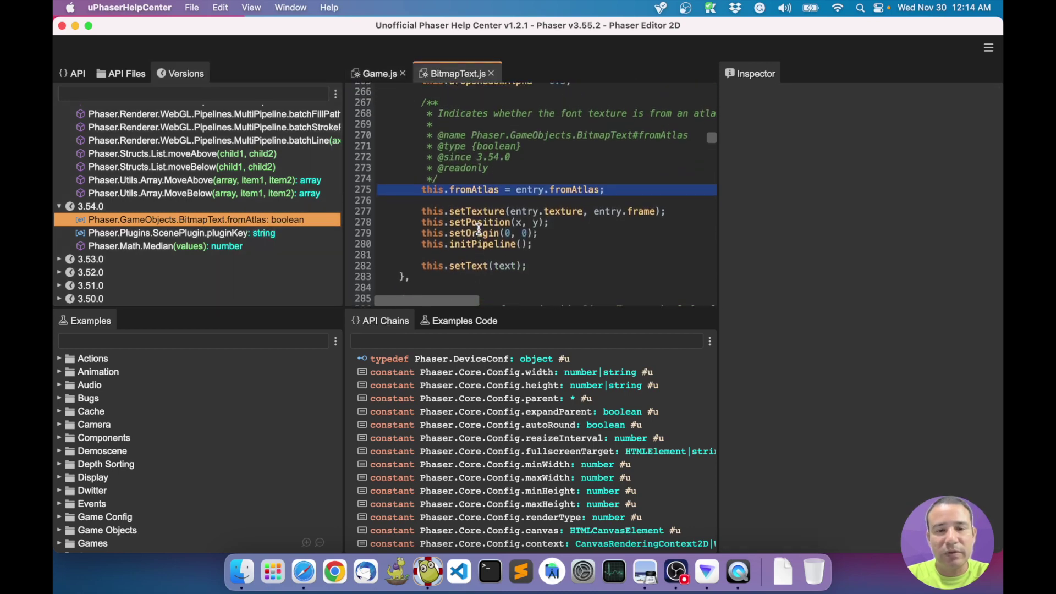
scroll(479, 230, "up", 3)
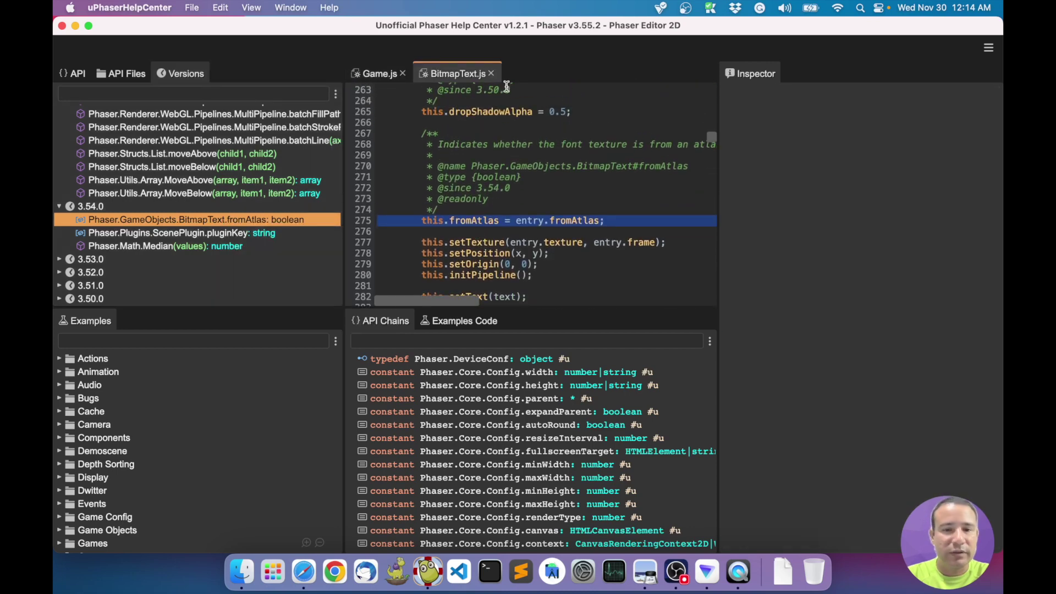
scroll(519, 143, "up", 2)
scroll(519, 143, "down", 5)
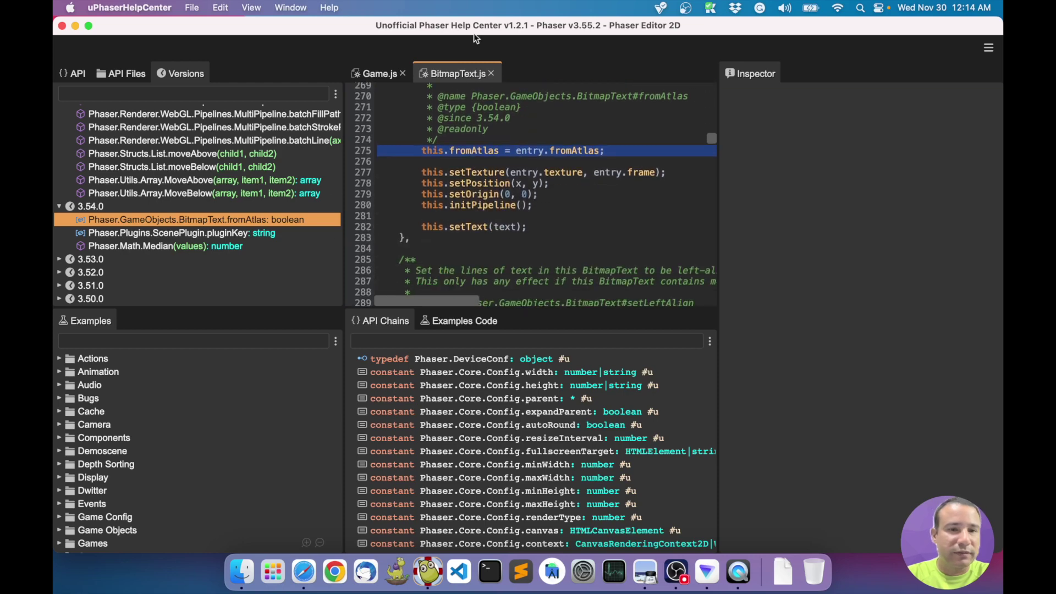
left_click(492, 74)
Filter the Versions change list by 'keyboard'
left_click(183, 91)
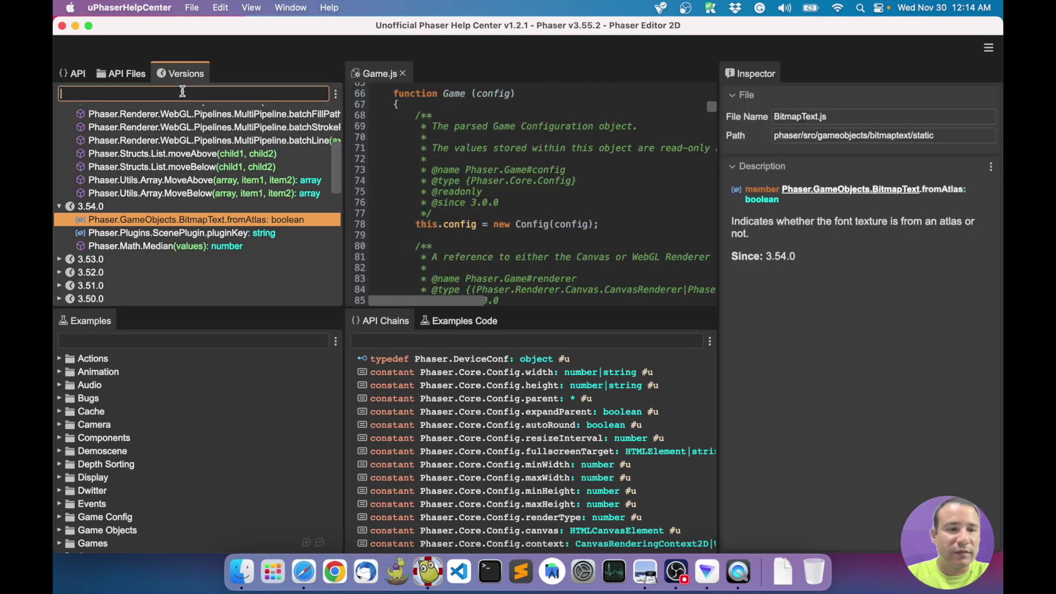
scroll(170, 196, "up", 3)
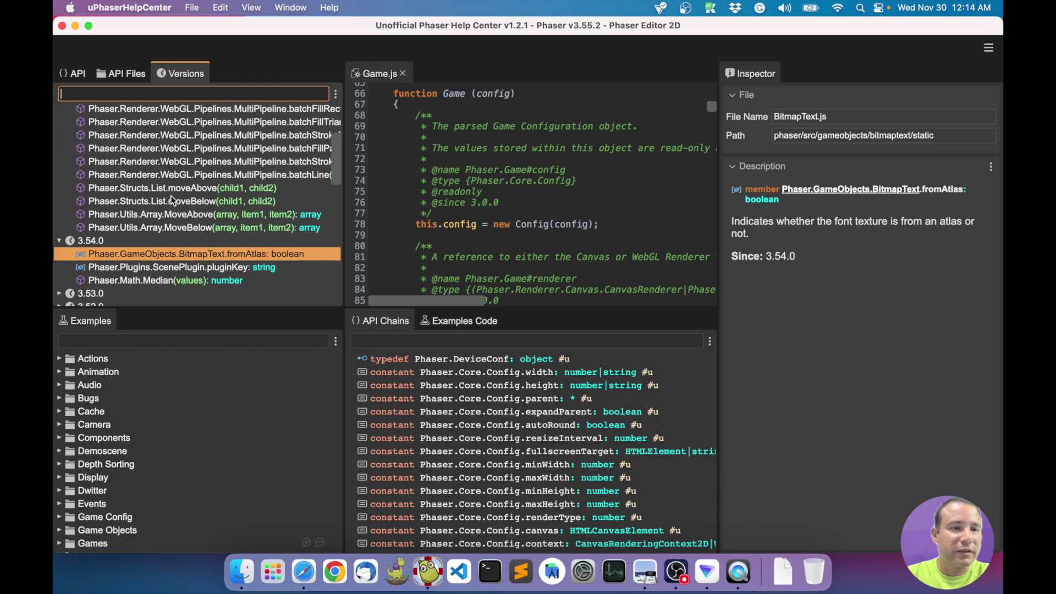
scroll(171, 195, "up", 3)
scroll(163, 144, "down", 8)
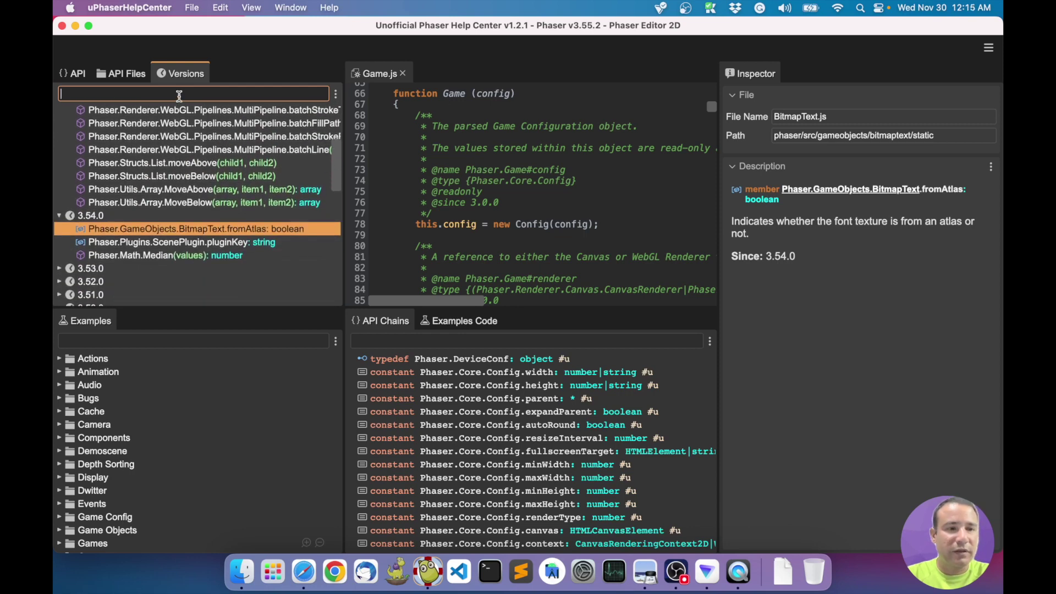
left_click(179, 96)
type("keyboa")
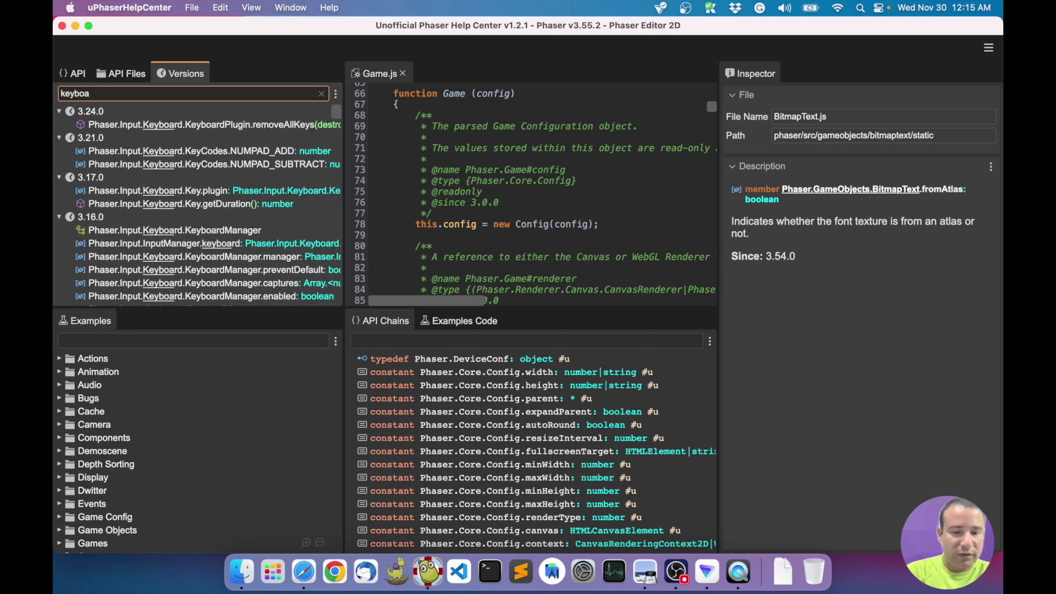
type("rd")
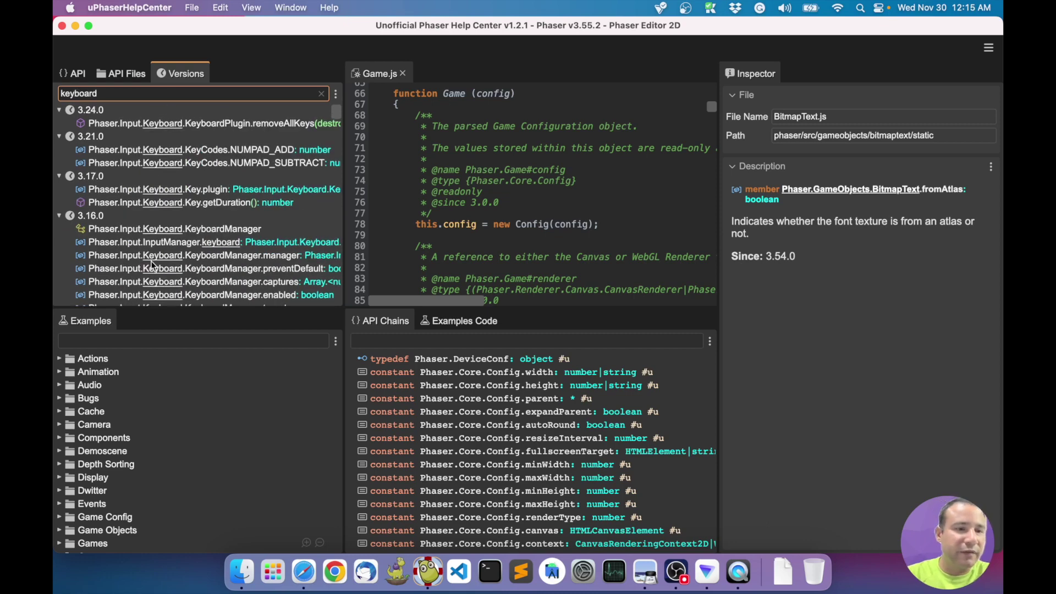
Review the keyboard results and narrow the left panels to widen the central area
scroll(151, 261, "down", 10)
scroll(151, 265, "up", 10)
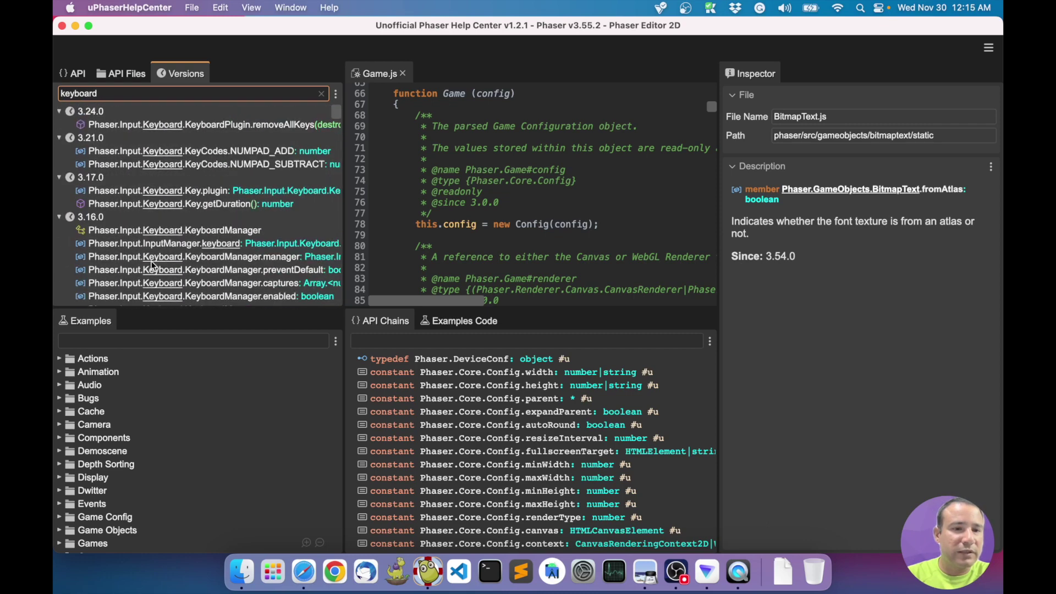
scroll(184, 243, "down", 5)
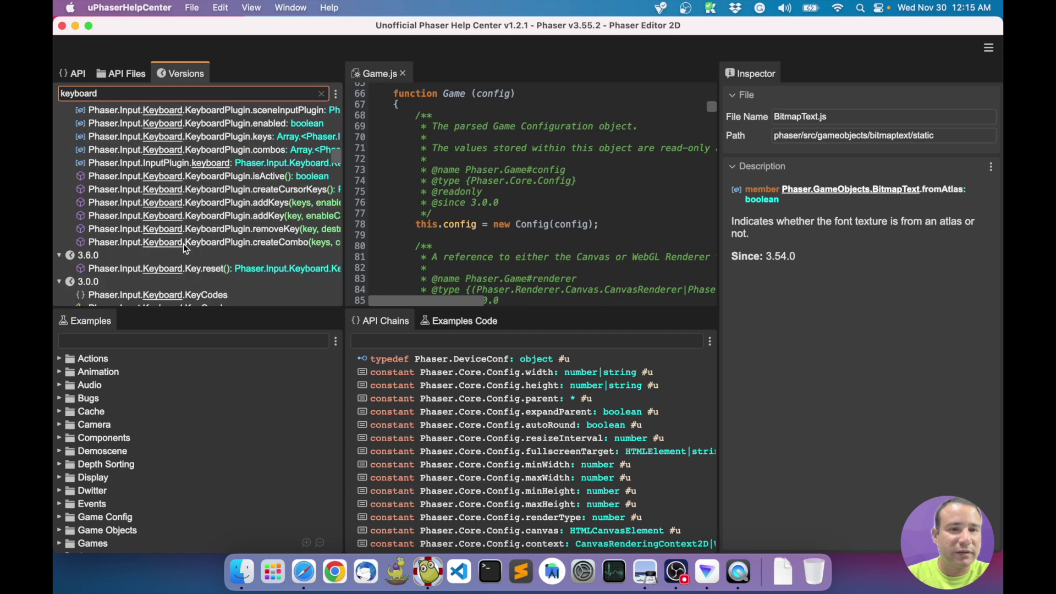
scroll(183, 243, "up", 5)
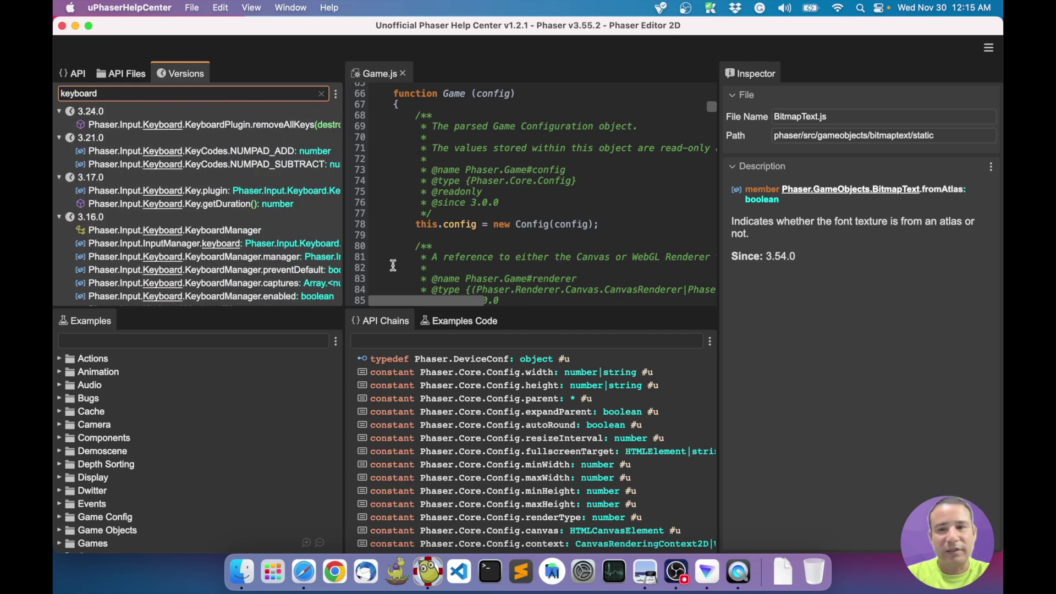
left_click_drag(344, 275, 256, 272)
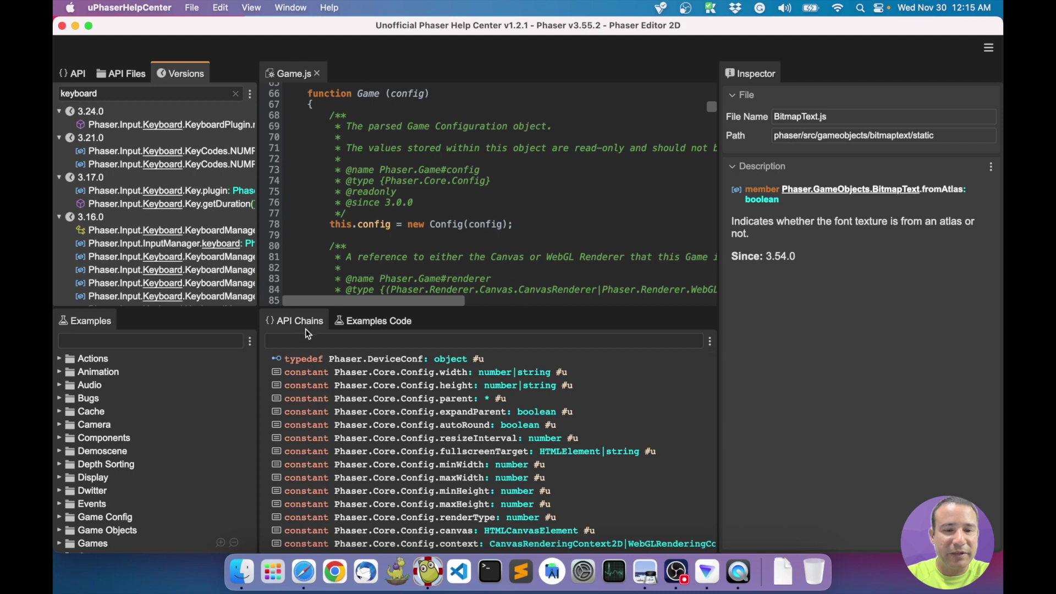
Search API chains for 'event input' and show the Phaser.Input.Events.DESTROY documentation
left_click(319, 340)
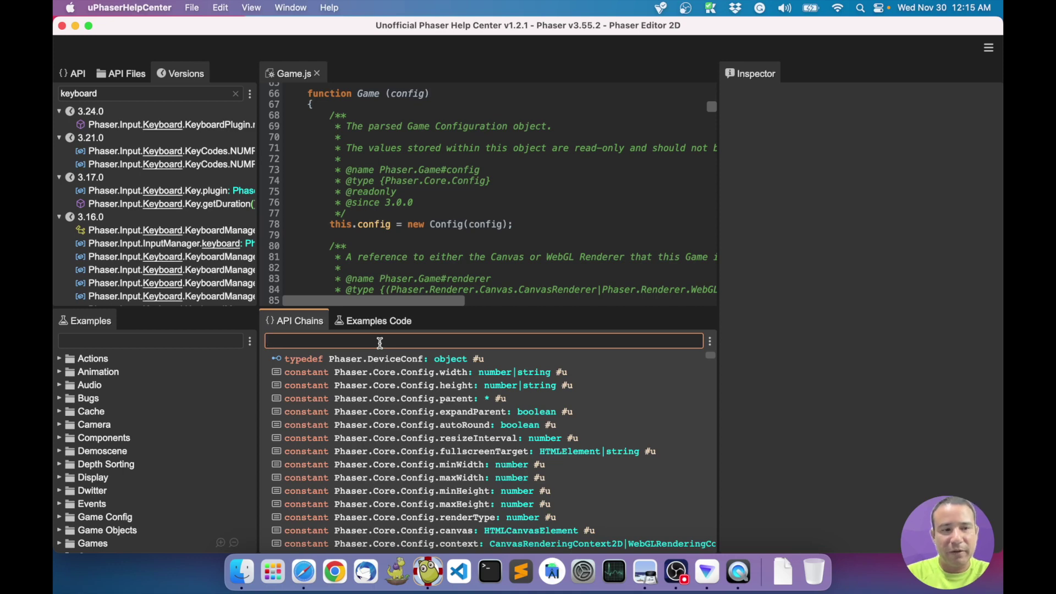
type("event input")
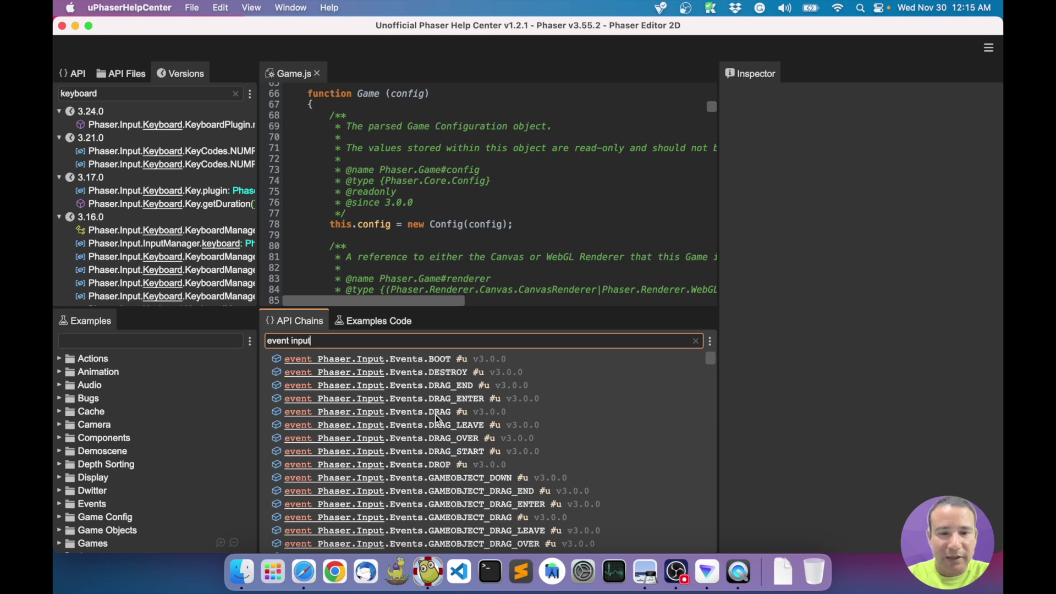
left_click(436, 358)
key("Down")
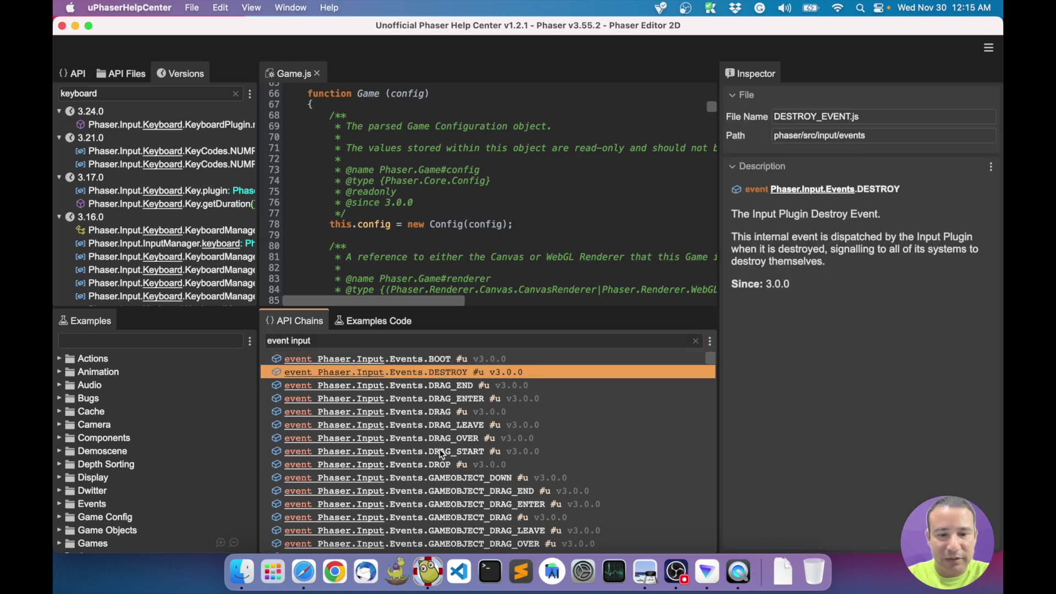
scroll(441, 452, "down", 8)
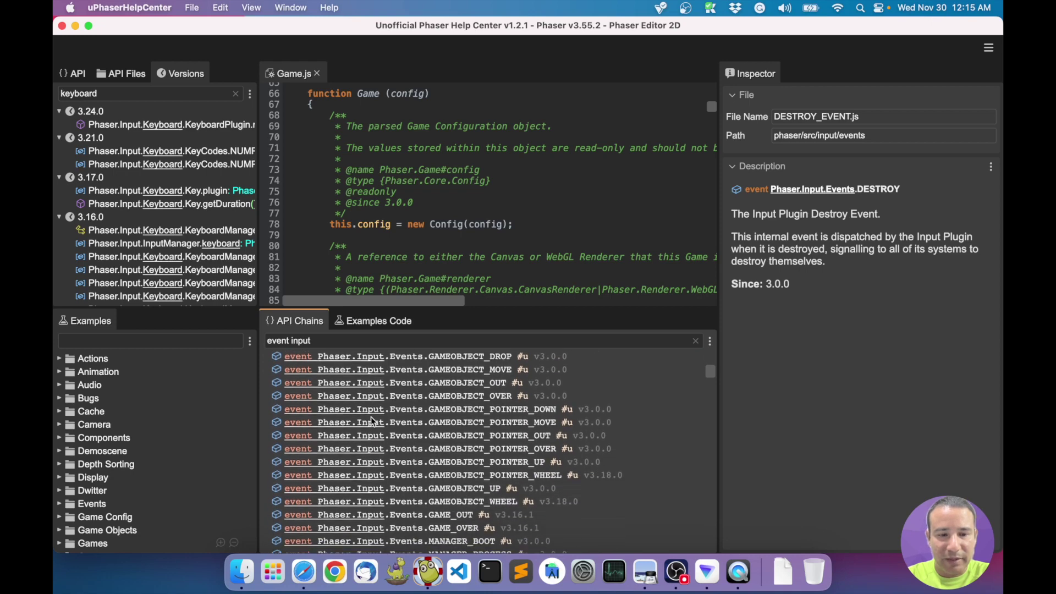
scroll(490, 470, "down", 11)
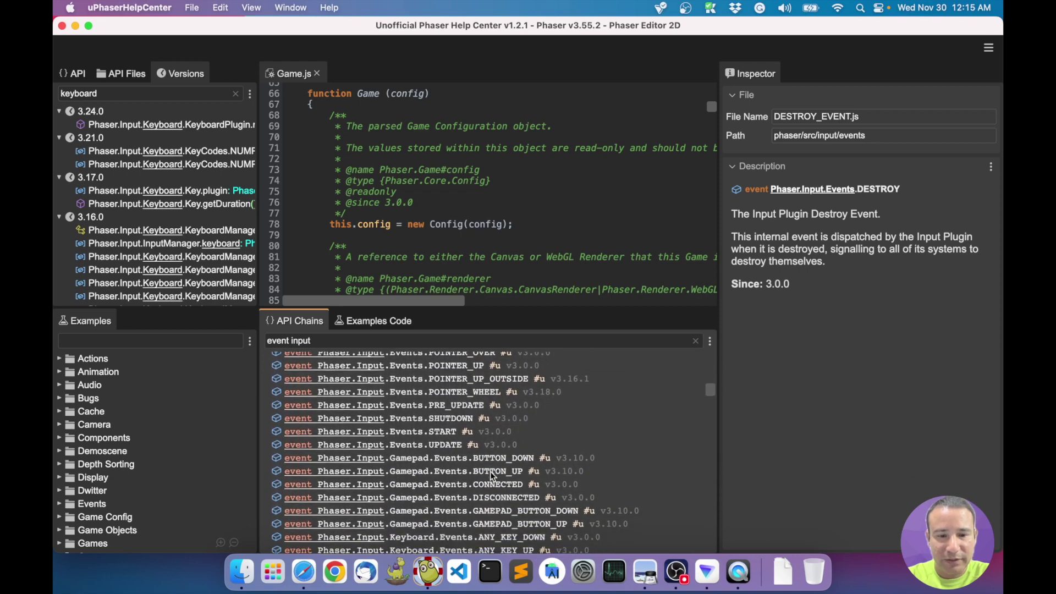
scroll(490, 471, "up", 19)
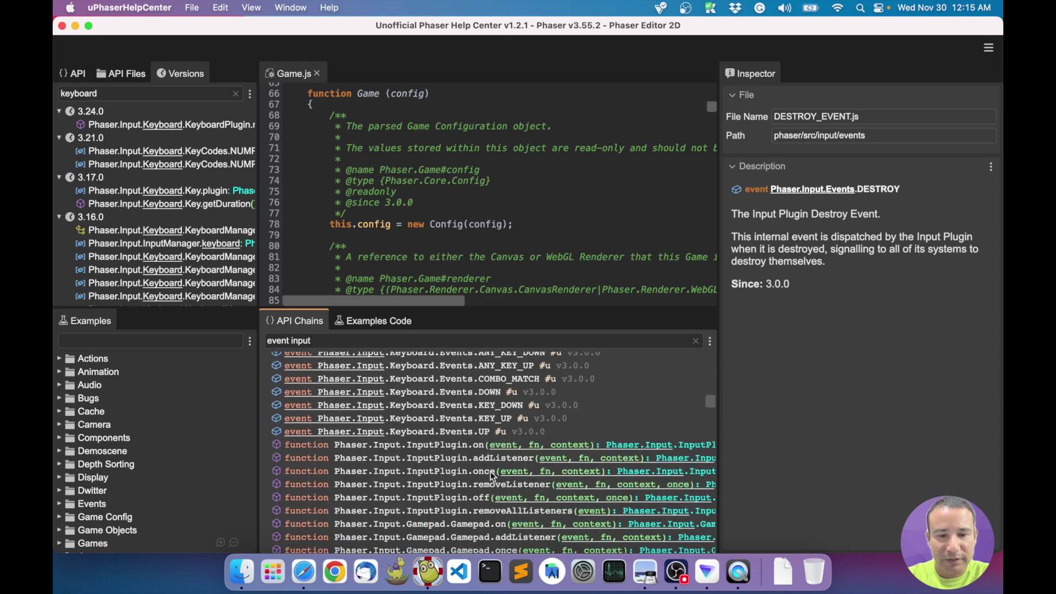
Replace the API chains search with 'scene add ima'
left_click(332, 339)
key("super+a")
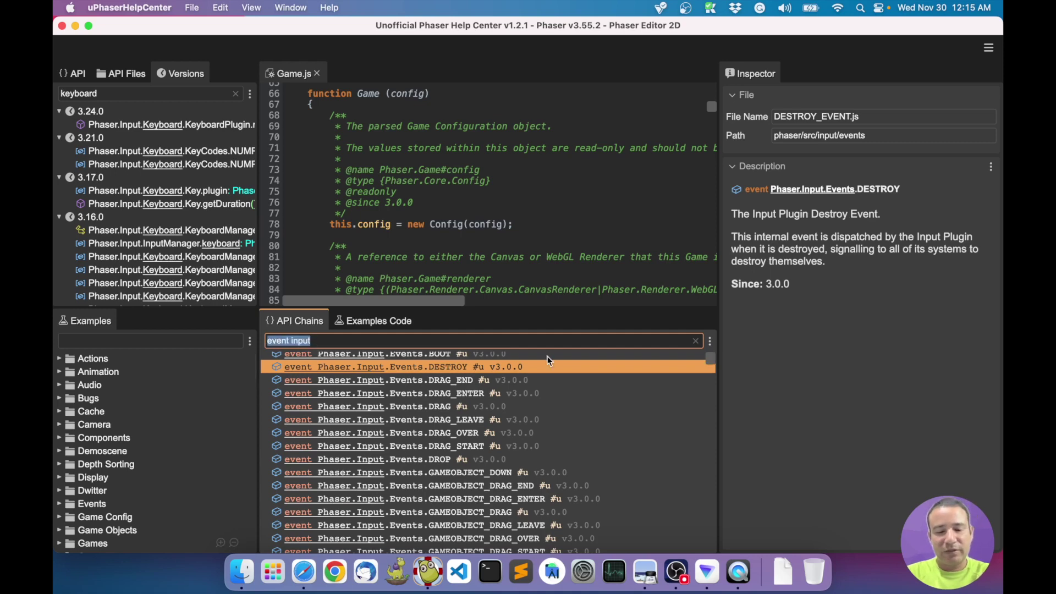
type("scene add ima")
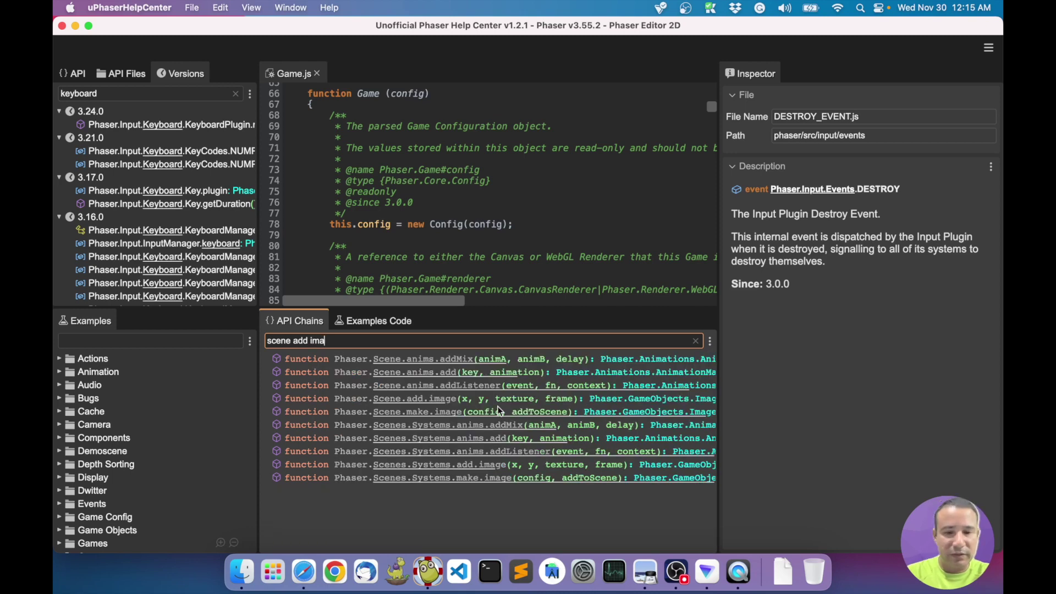
View Phaser.Scene.add.image docs, then search 'this add image' and view the first result
left_click(437, 402)
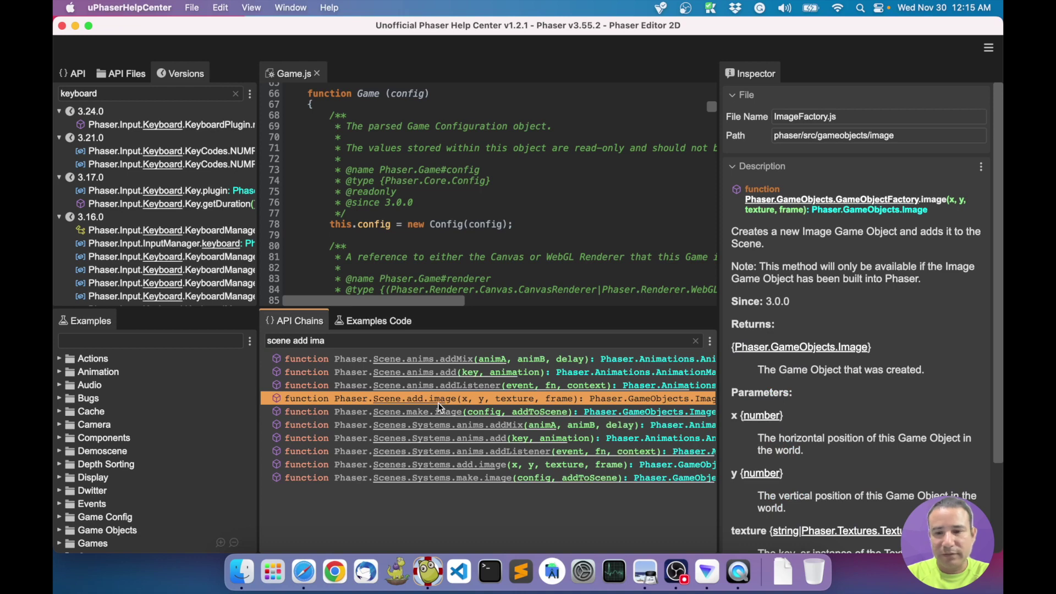
left_click(337, 341)
key("super+a")
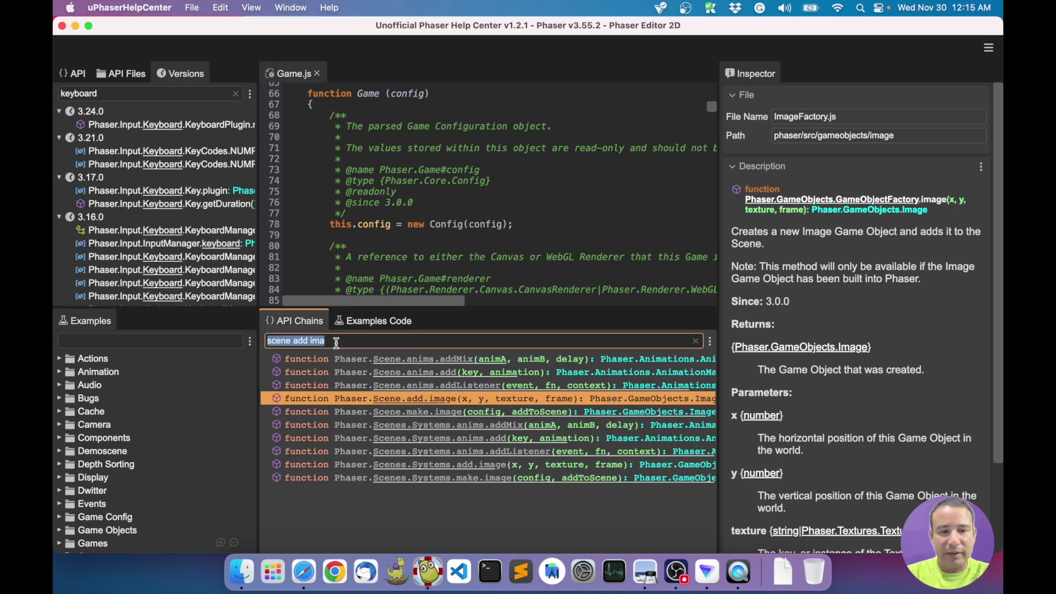
type("this add image")
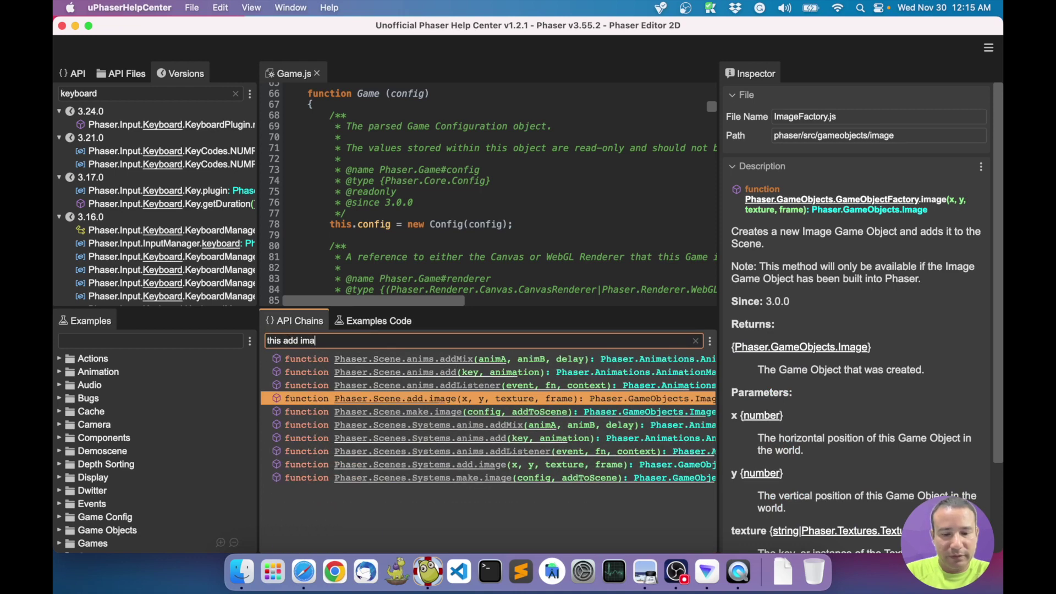
left_click(425, 442)
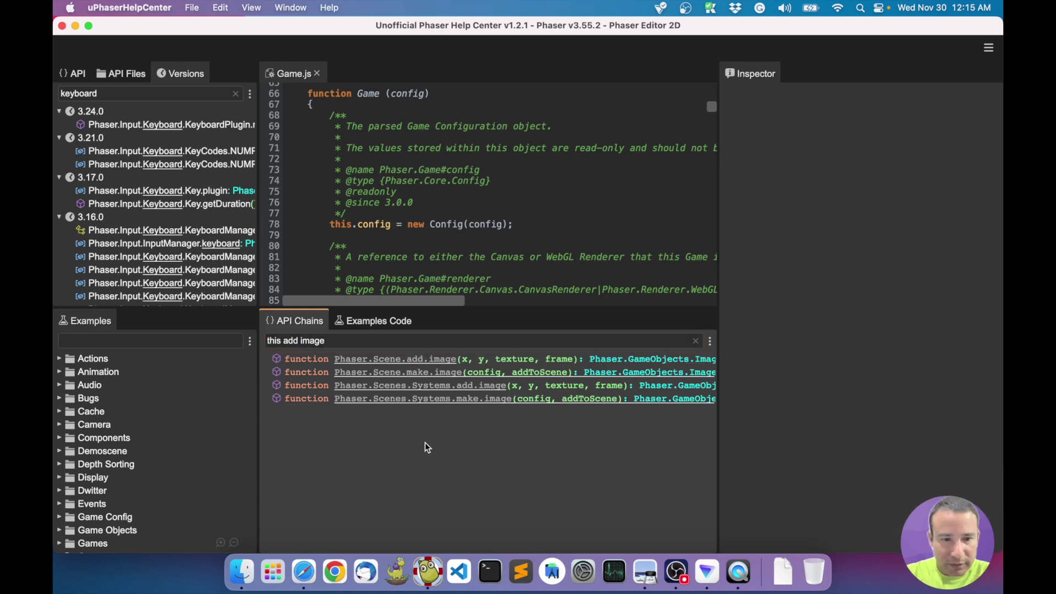
left_click(381, 360)
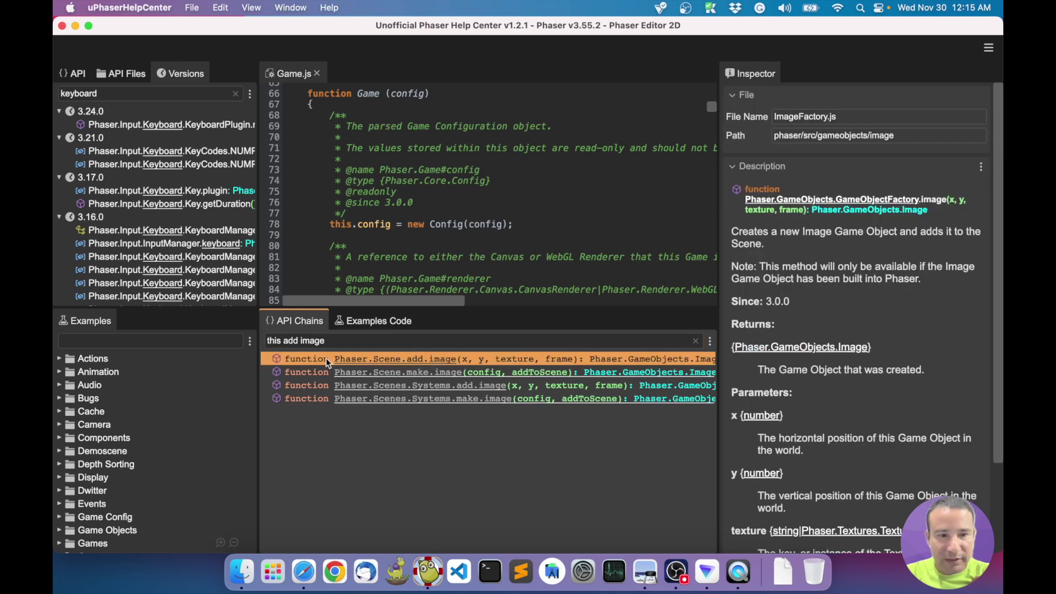
Search 'this add tilemap' and read the Phaser.Scene.add.tilemap documentation
double_click(278, 341)
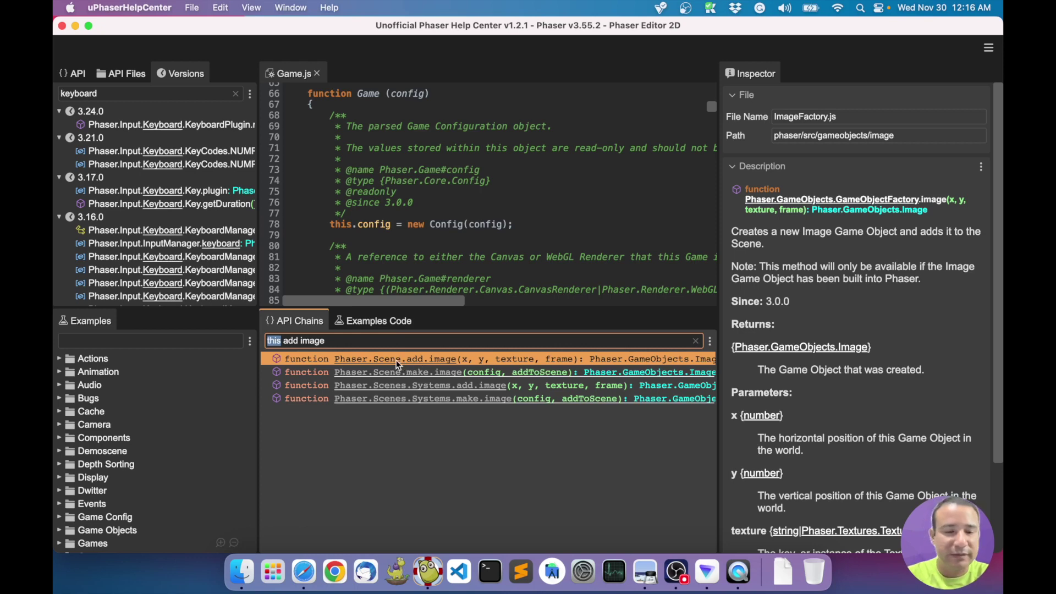
left_click(292, 341)
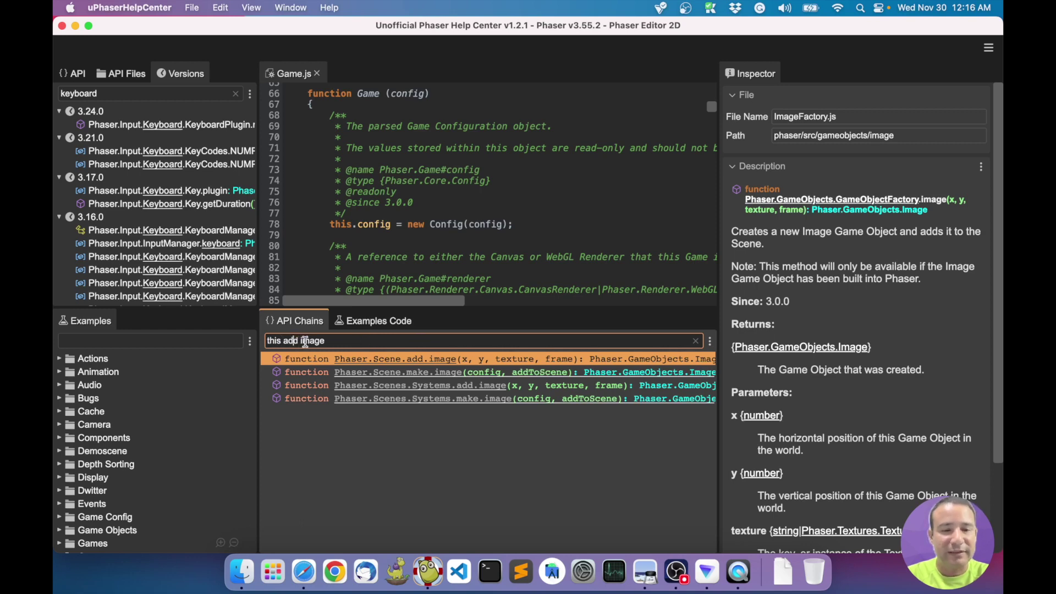
left_click(444, 363)
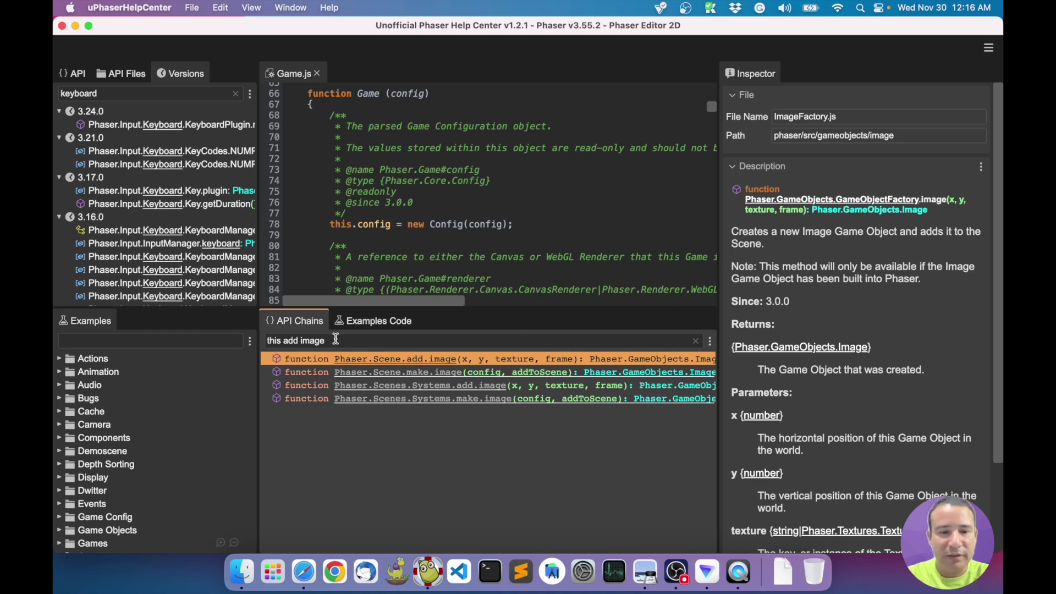
left_click(473, 341)
key("super+a")
type("this")
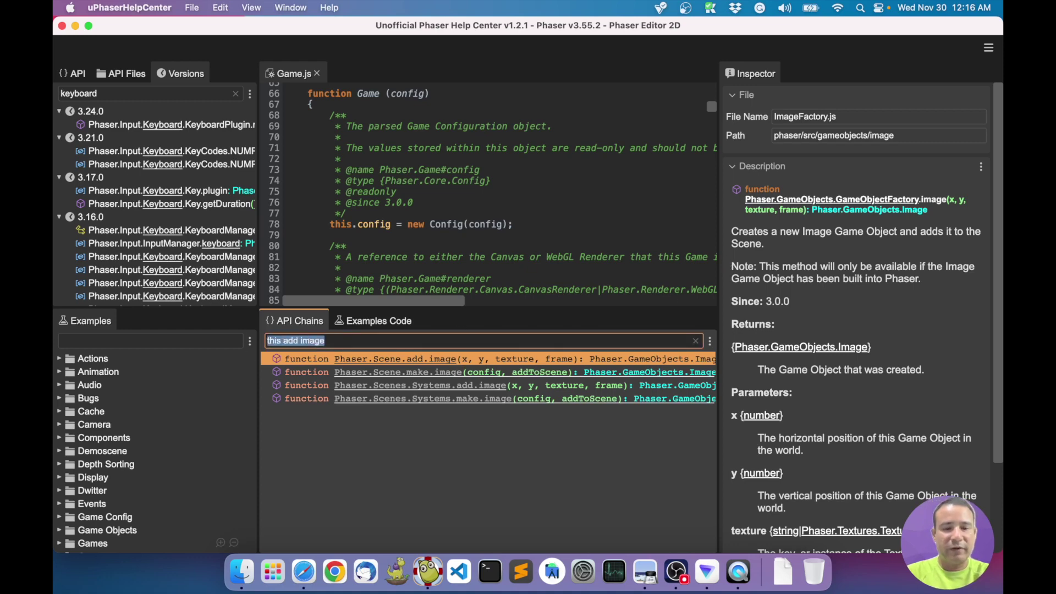
type(" add tilemap")
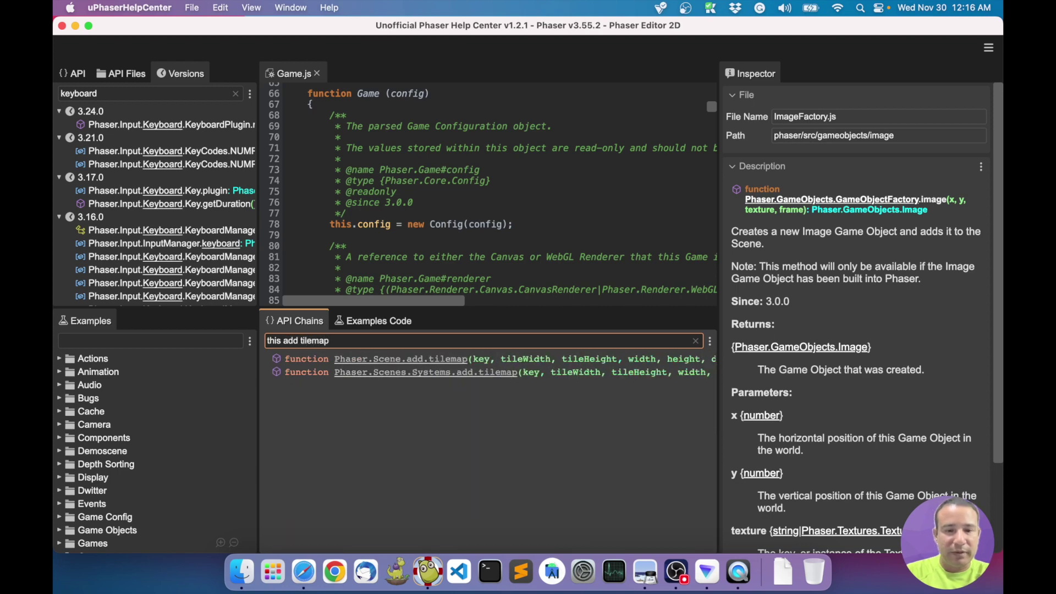
left_click(453, 360)
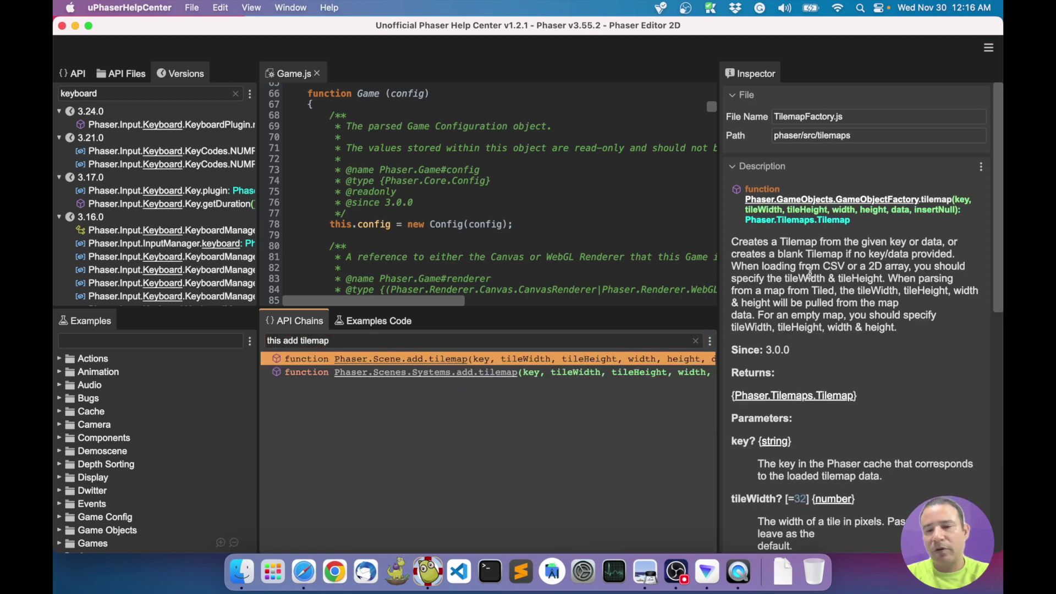
scroll(825, 331, "down", 3)
scroll(826, 331, "down", 3)
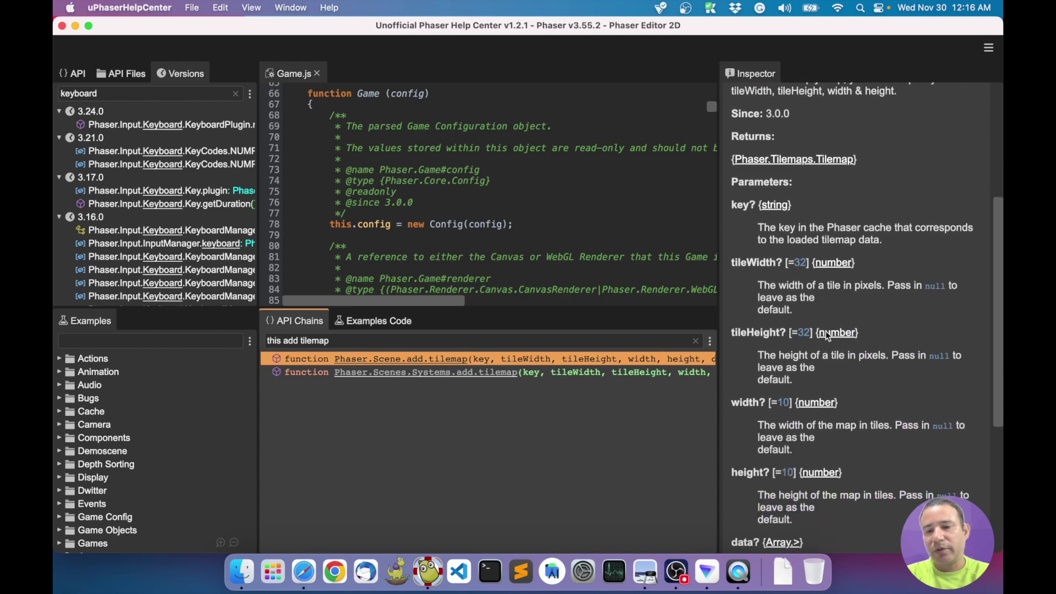
scroll(826, 331, "up", 5)
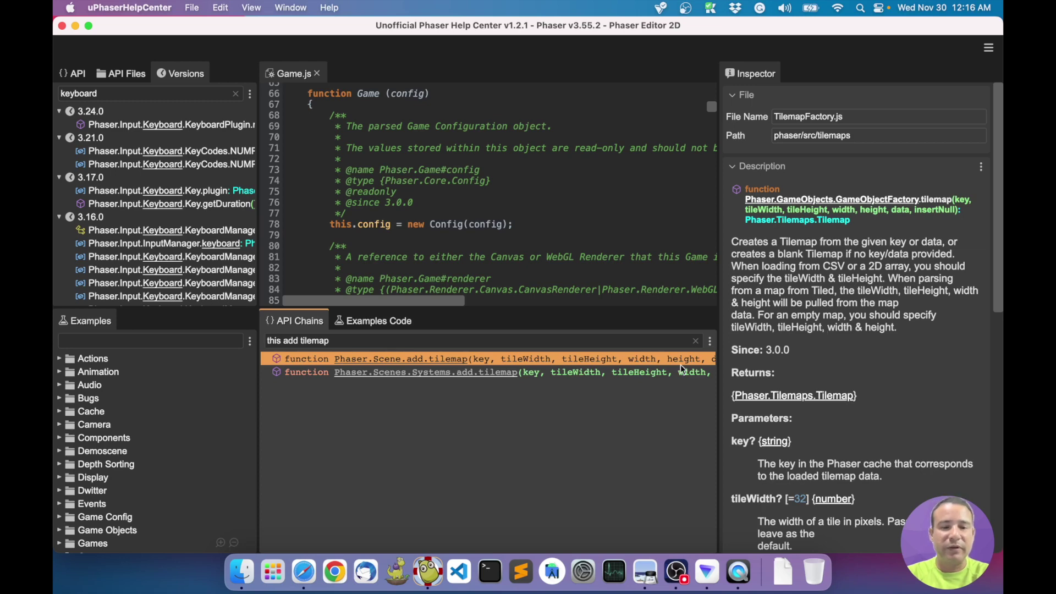
triple_click(336, 341)
Search 'load spritesheet(' then 'this load sprite' and view Phaser.Scene.load.spritesheet docs
type("l")
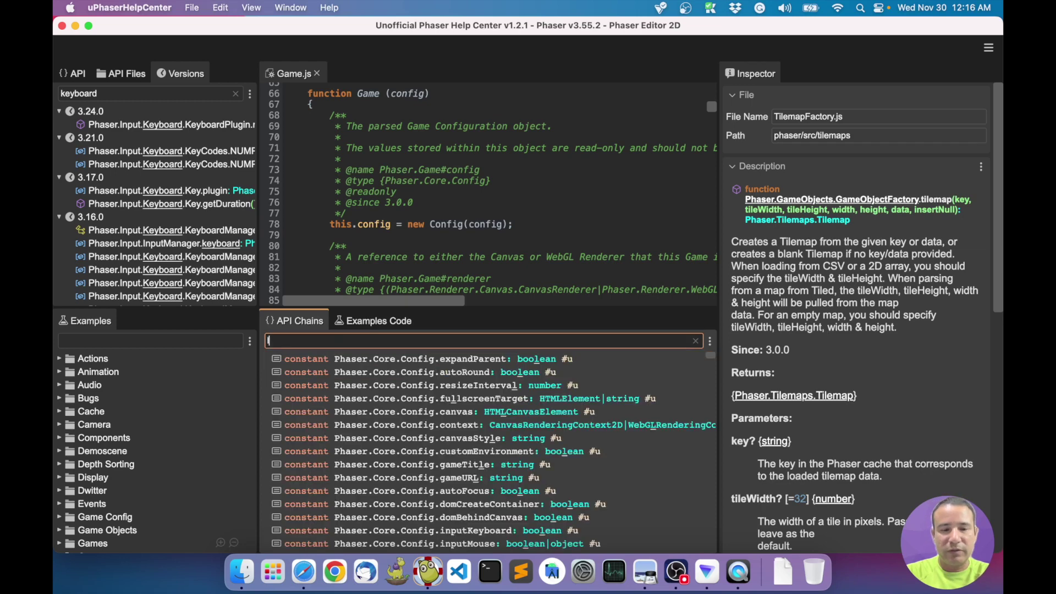
type("oad sprite")
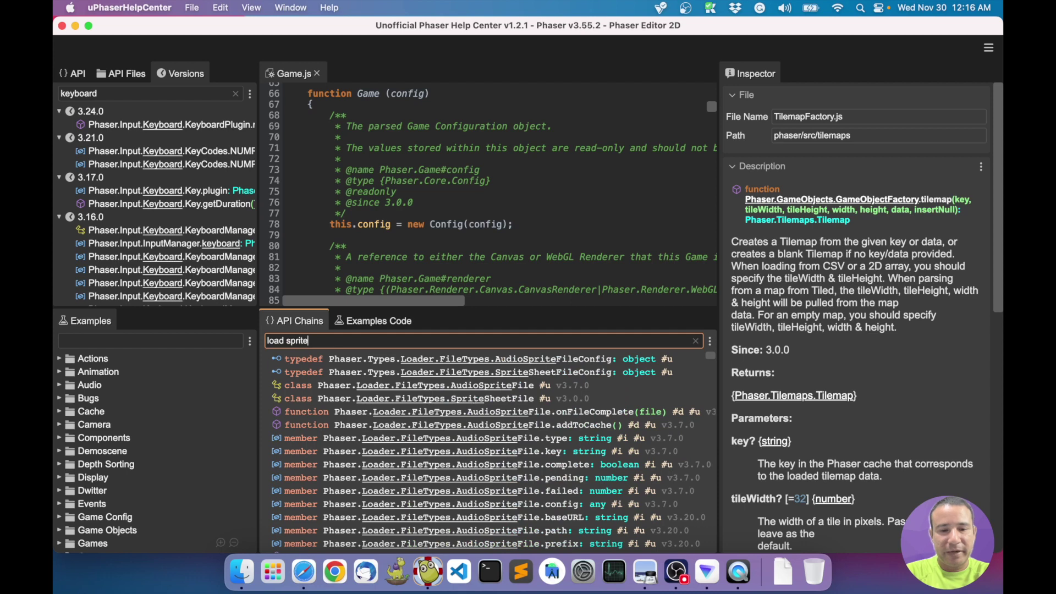
type("sheet")
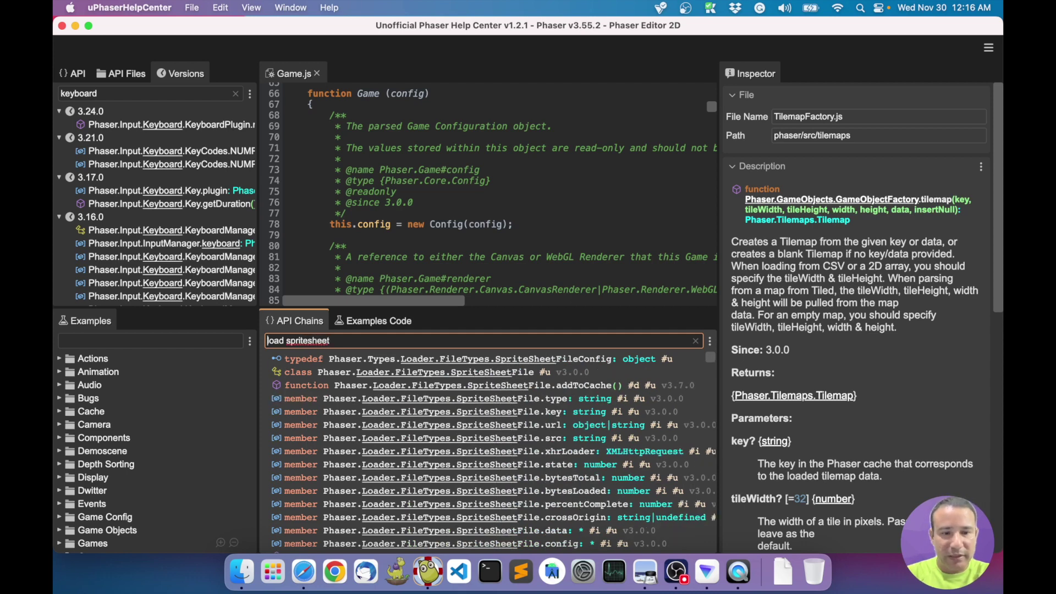
type("(")
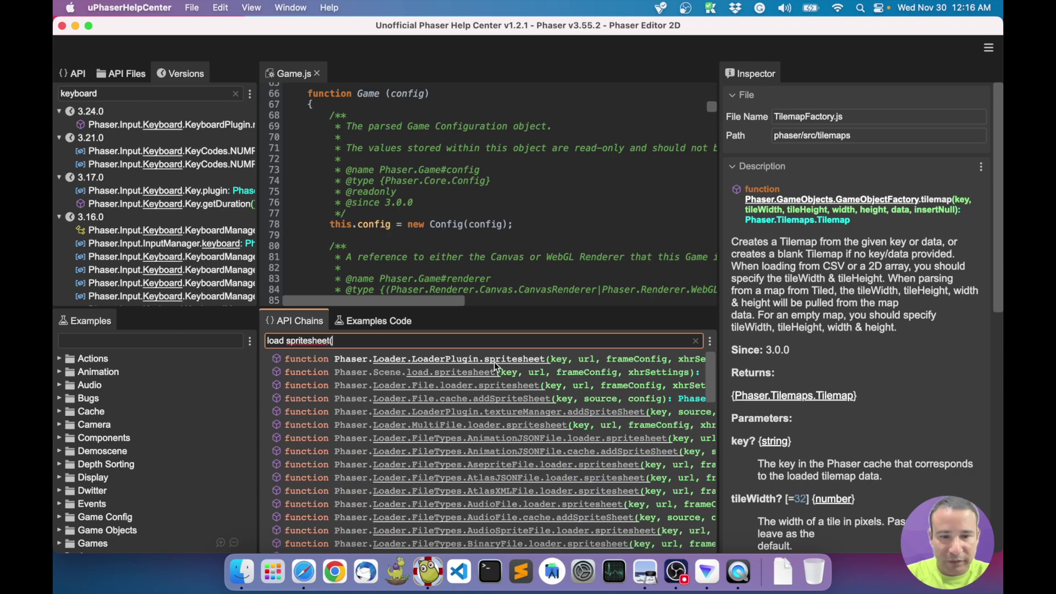
left_click(497, 363)
left_click(377, 341)
key("super+a")
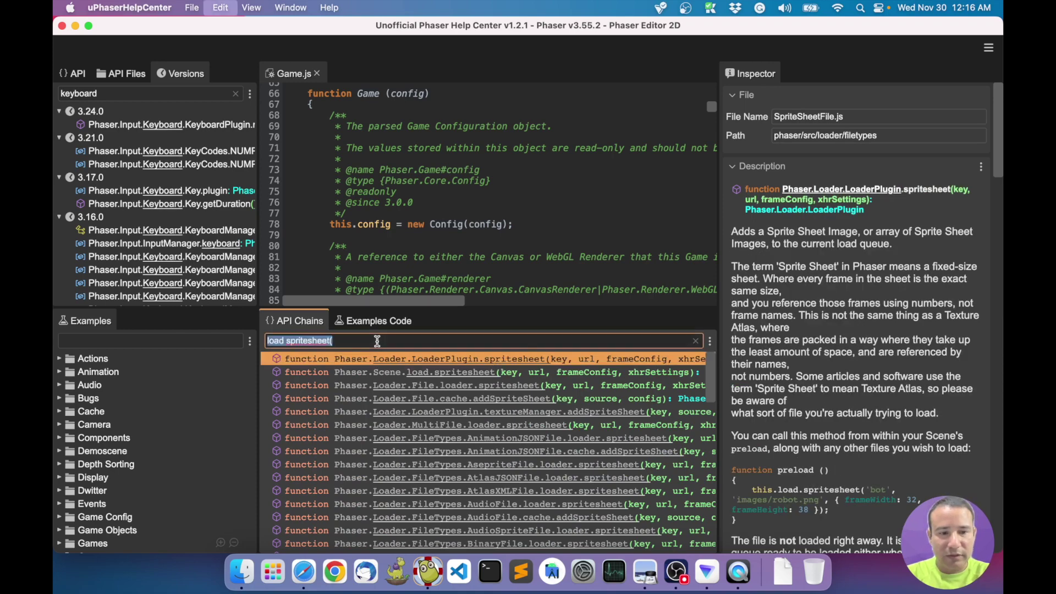
type("this load s")
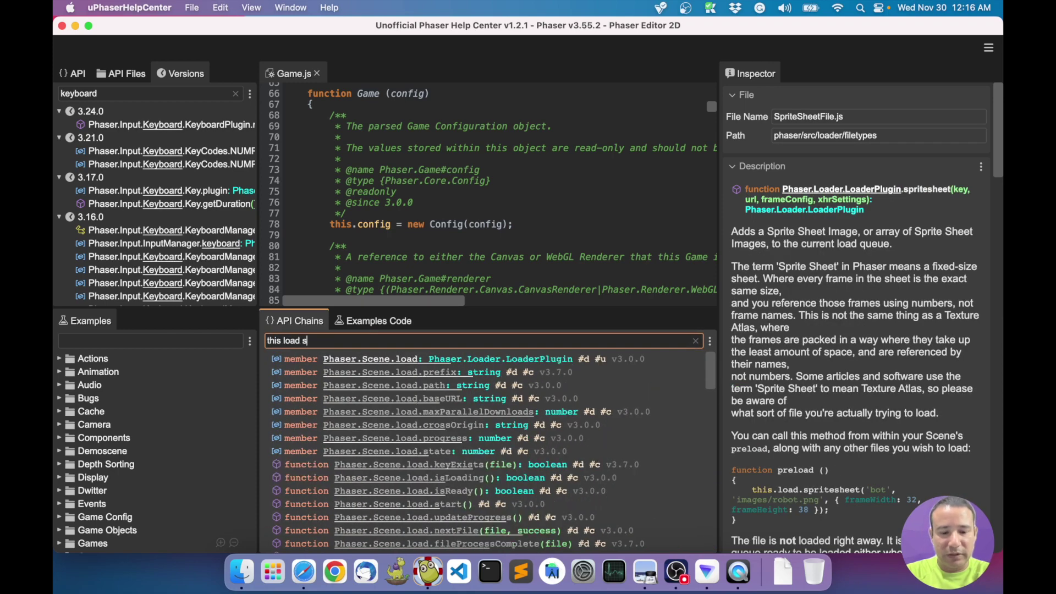
type("prite")
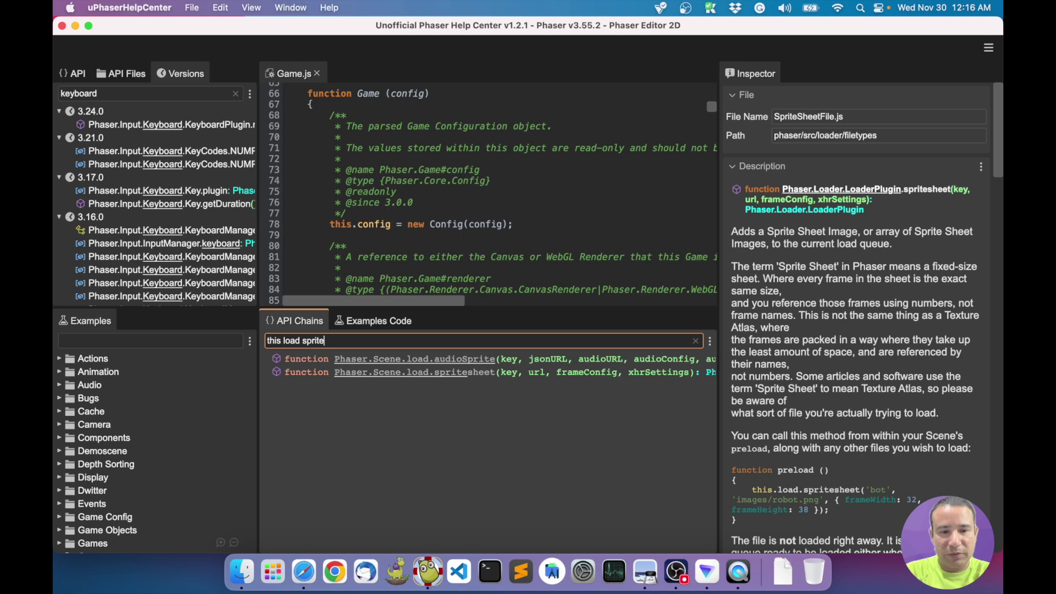
left_click(458, 362)
left_click(462, 374)
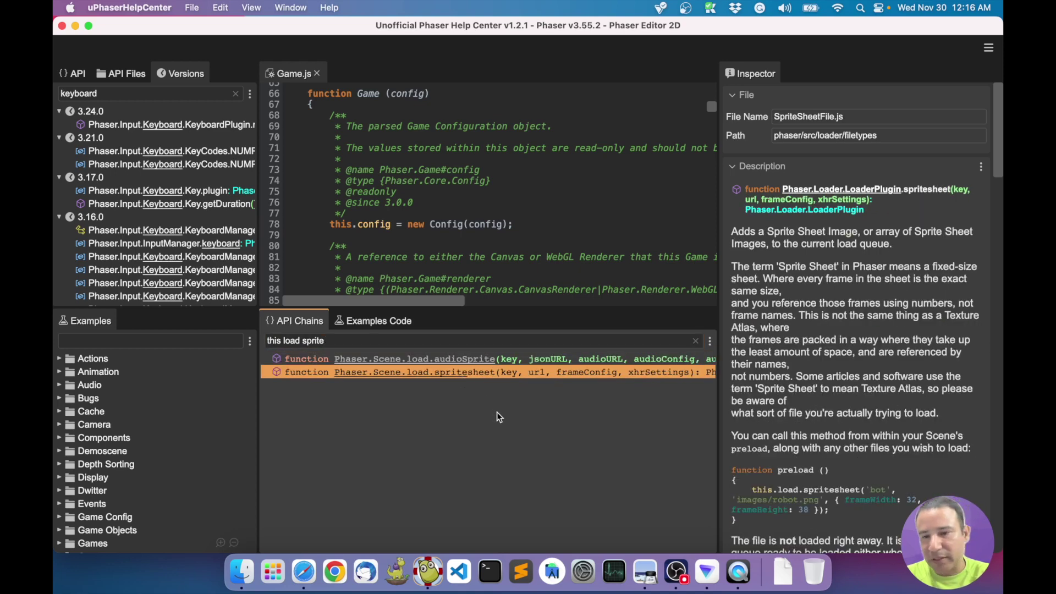
scroll(823, 365, "down", 10)
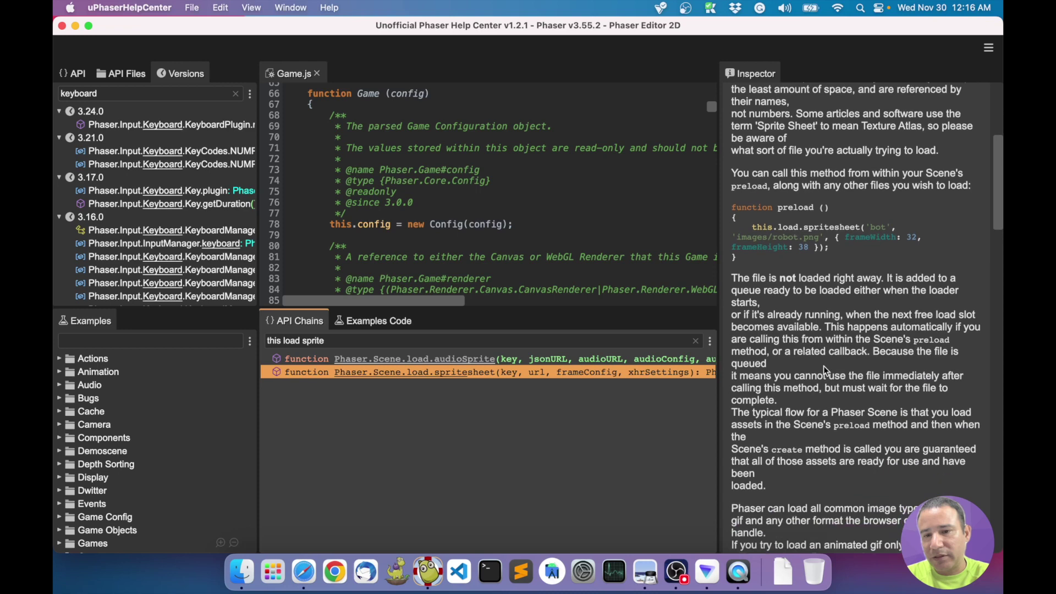
Open SpriteSheetFile.js at the spritesheet loader, then search 'arcade rotate'
double_click(445, 371)
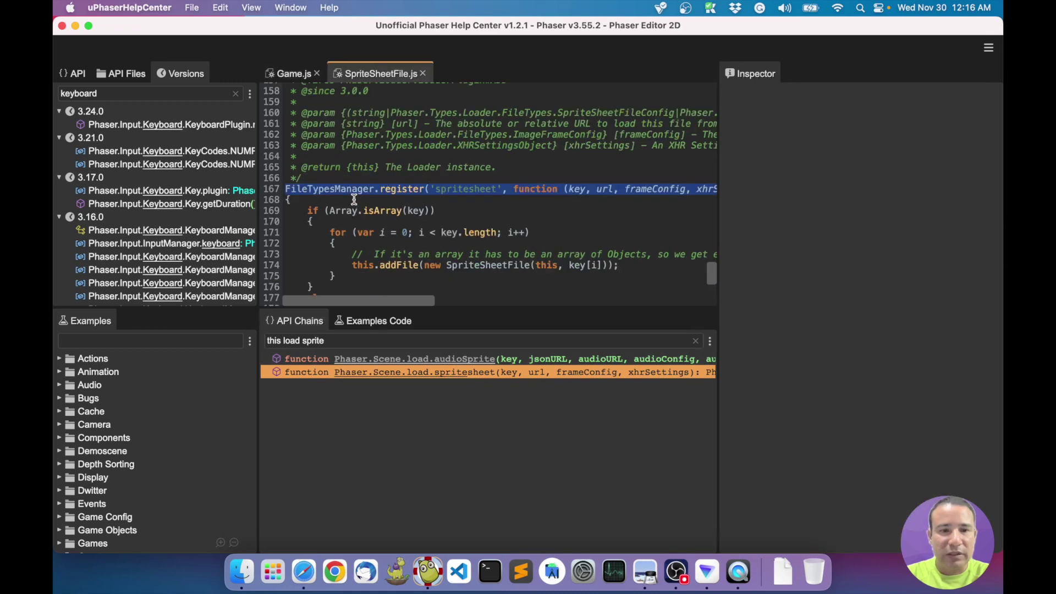
scroll(464, 219, "down", 3)
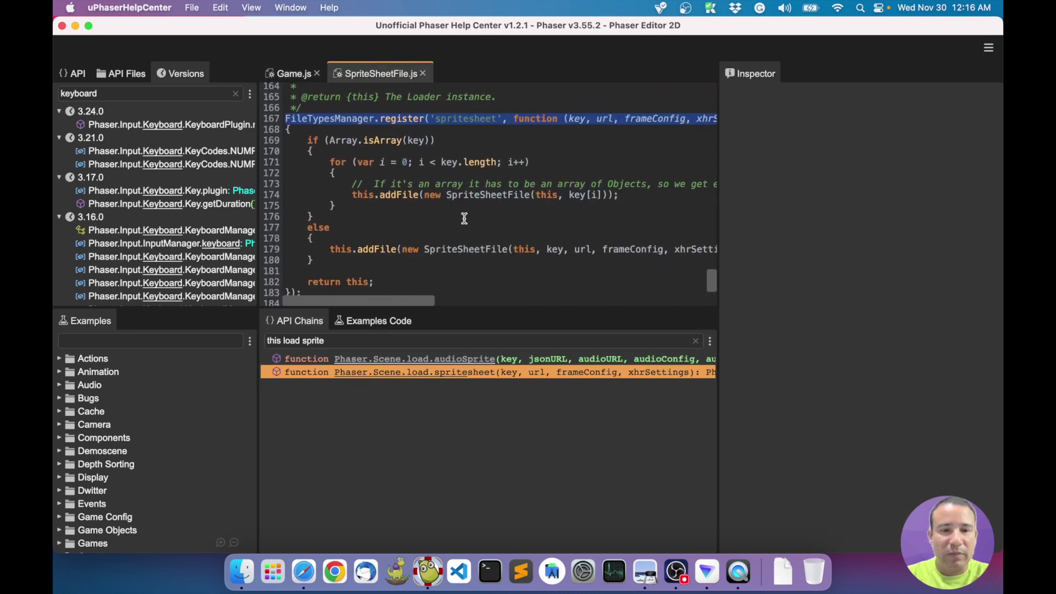
scroll(464, 219, "down", 2)
scroll(464, 218, "up", 1)
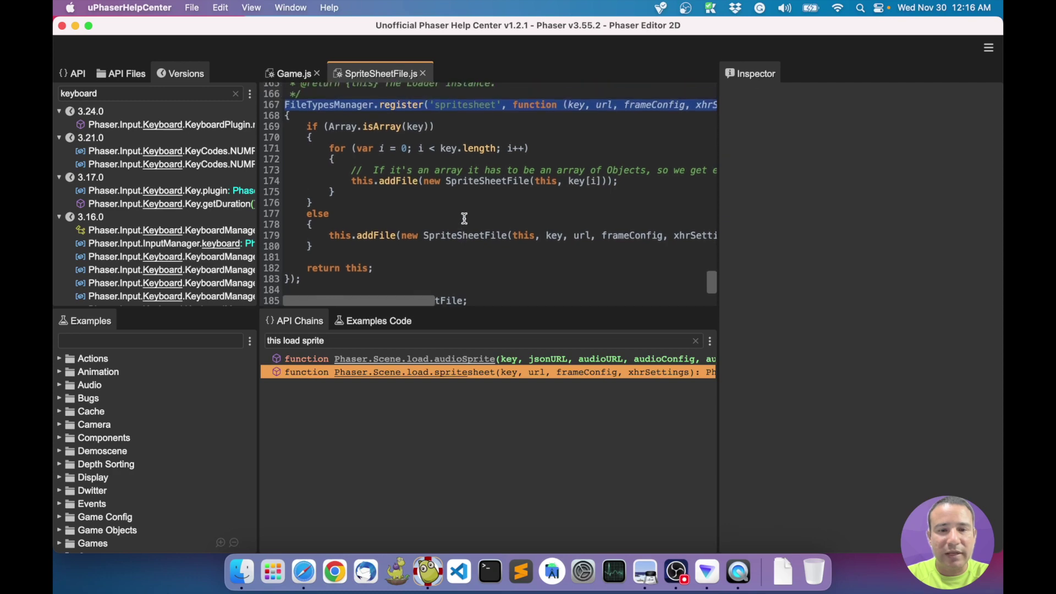
left_click(333, 340)
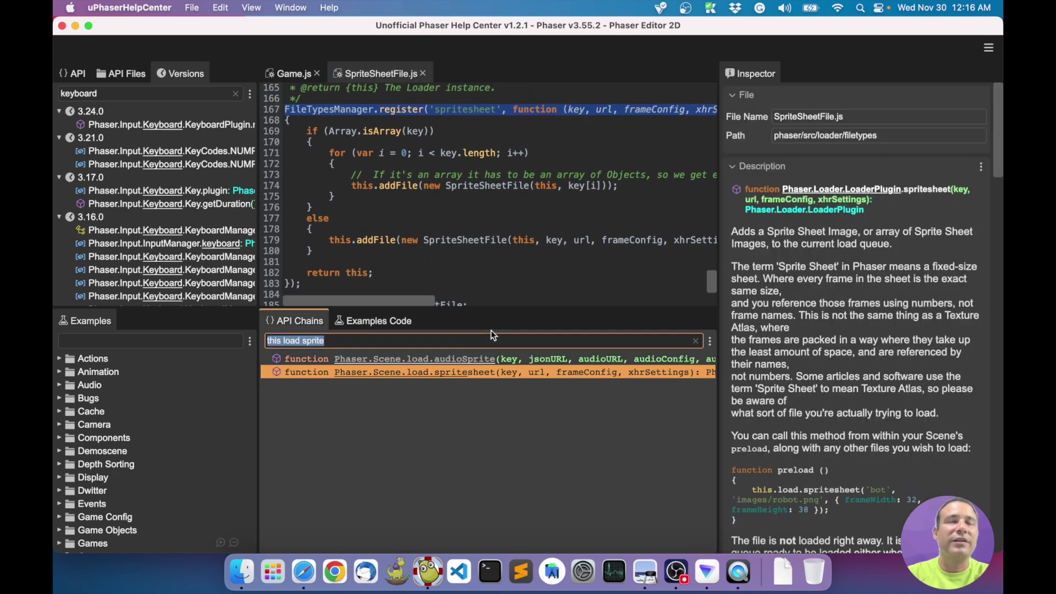
type("arcade ")
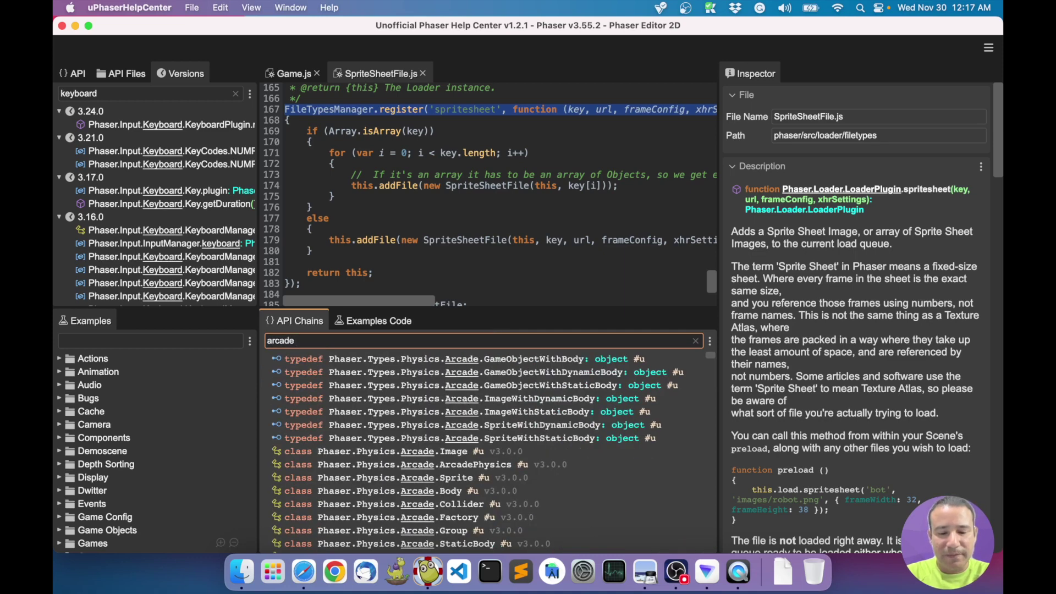
type("rotat")
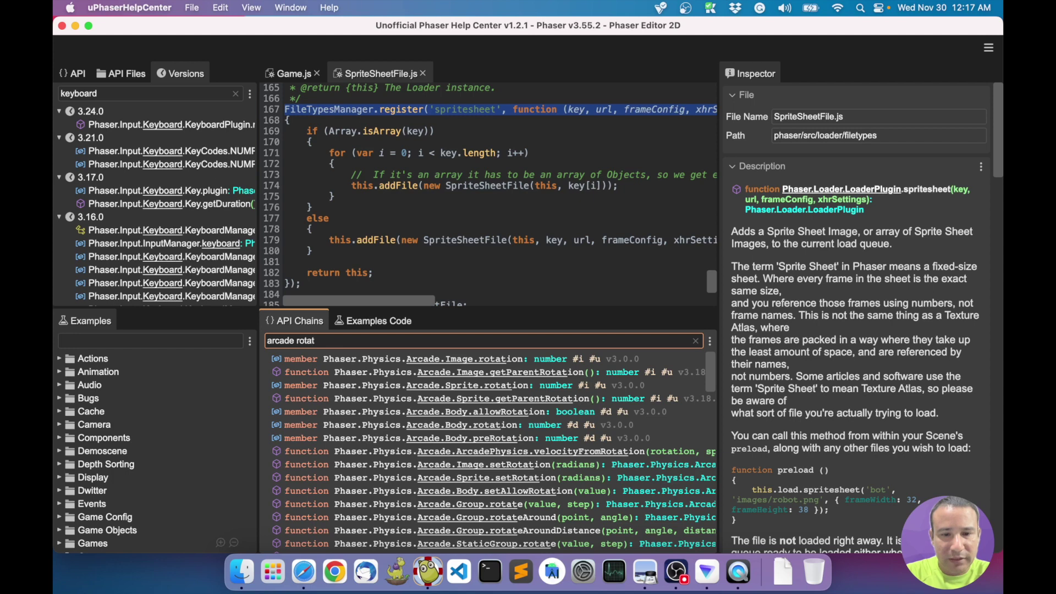
type("e")
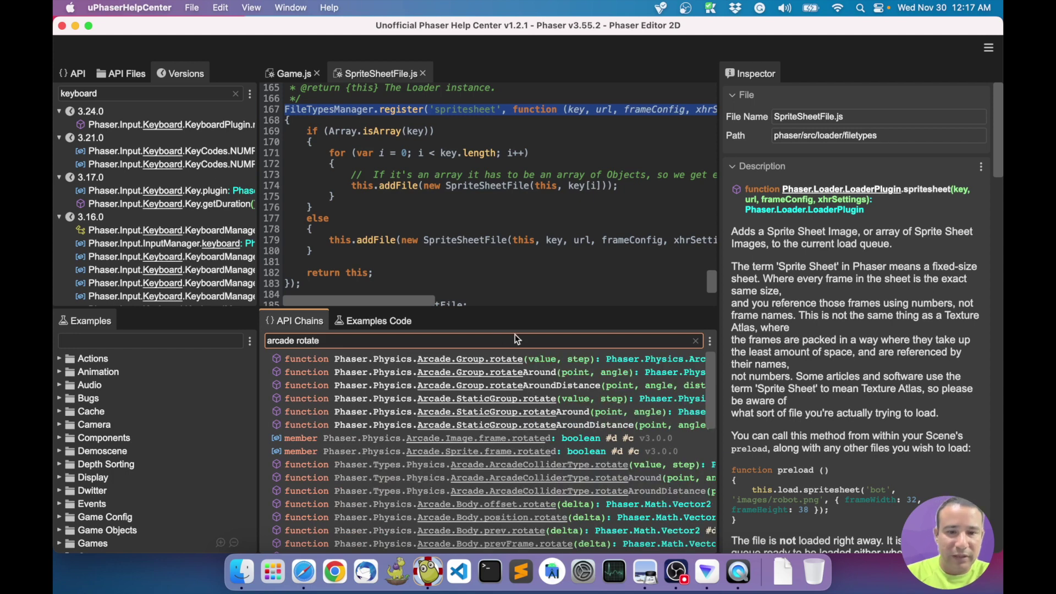
View docs for Arcade Group.rotate, StaticGroup.rotateAround and rotateAroundDistance
left_click(494, 359)
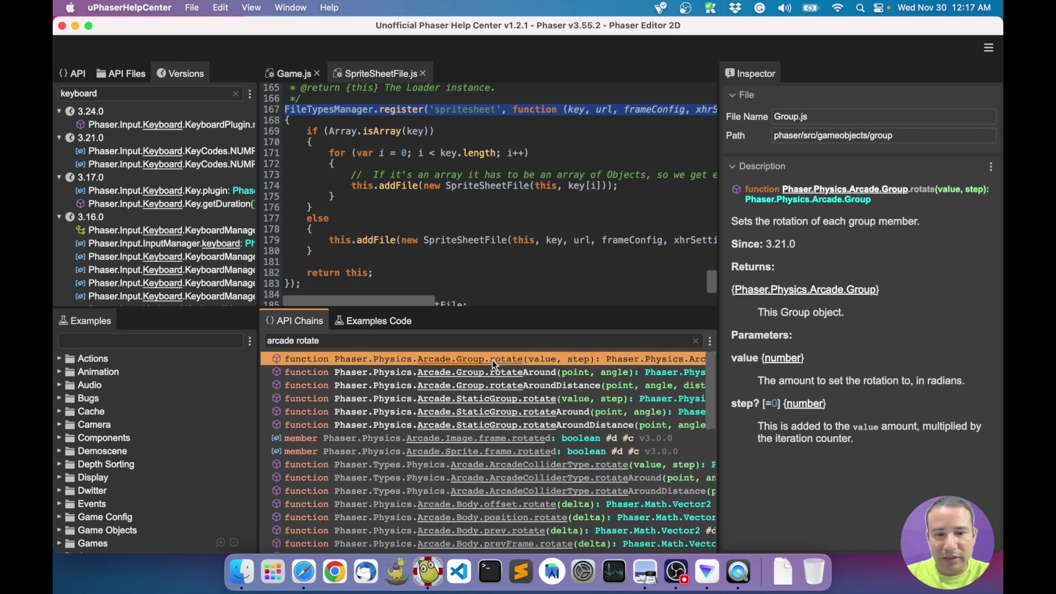
left_click(548, 415)
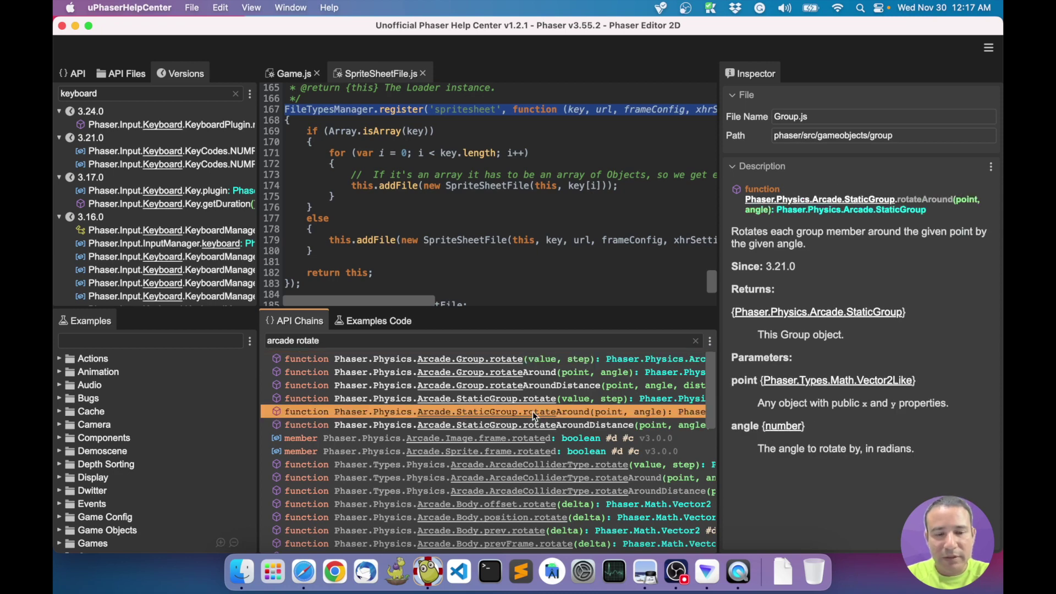
left_click(350, 342)
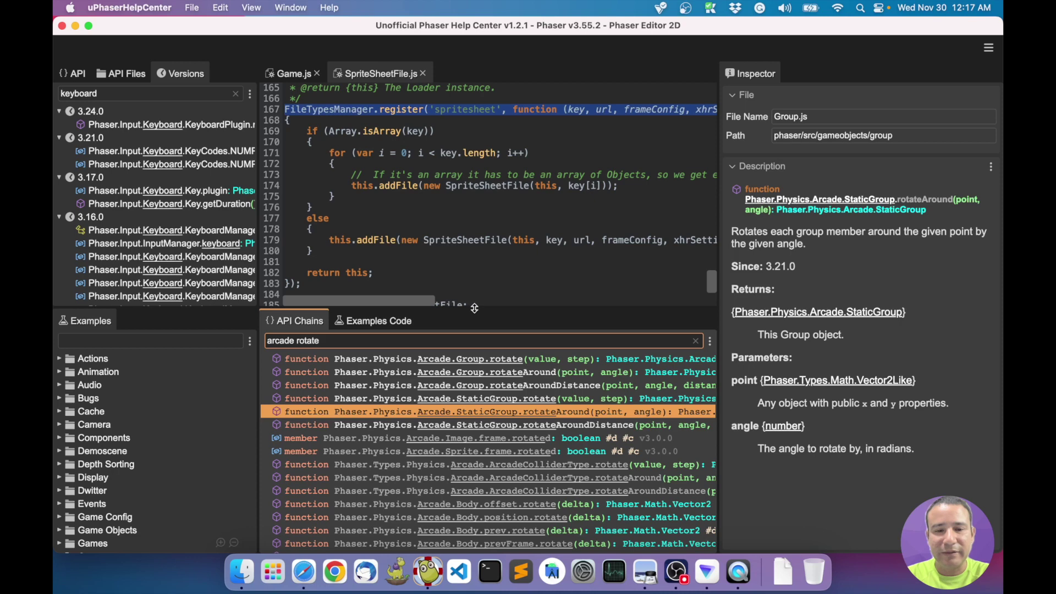
left_click_drag(474, 308, 473, 306)
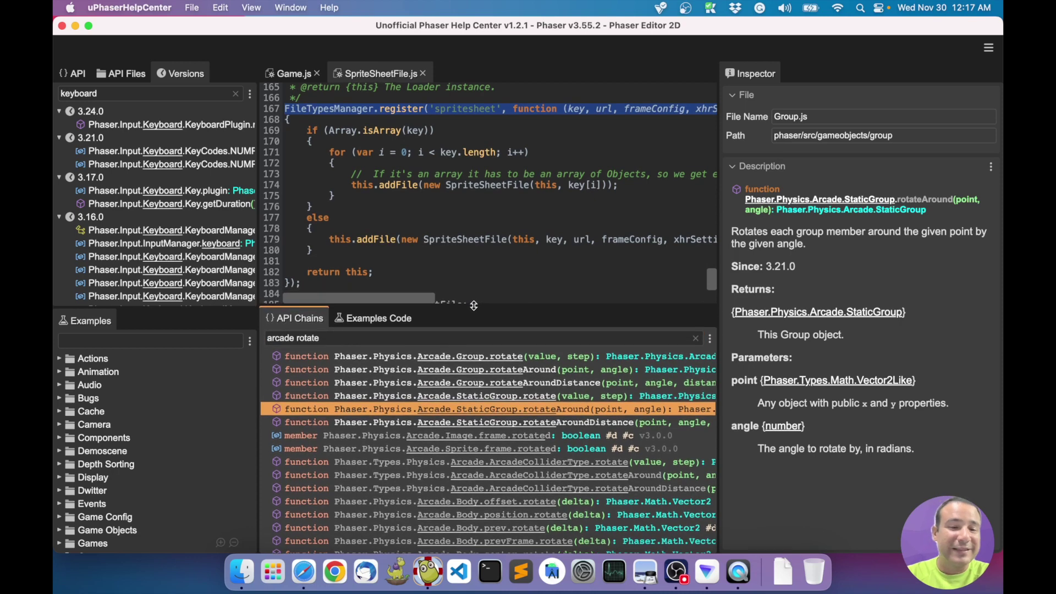
left_click(351, 334)
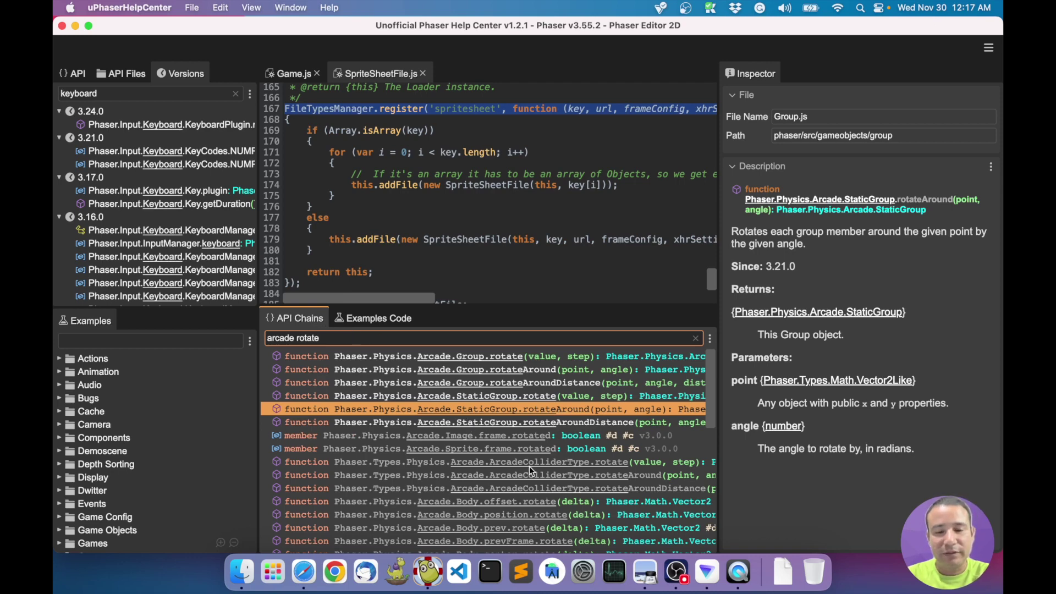
scroll(531, 470, "down", 3)
scroll(531, 470, "up", 4)
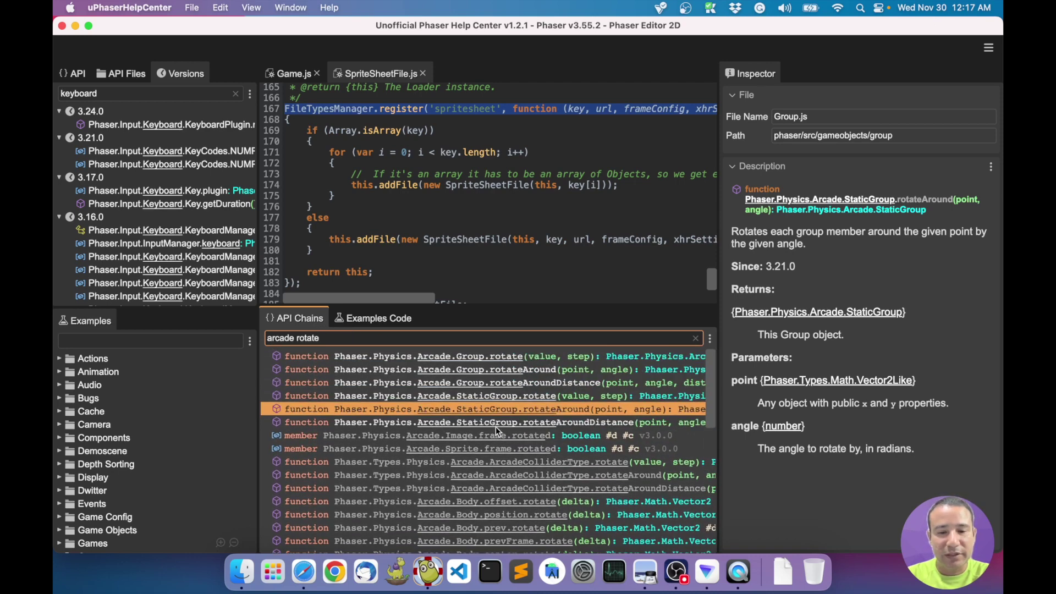
left_click(496, 427)
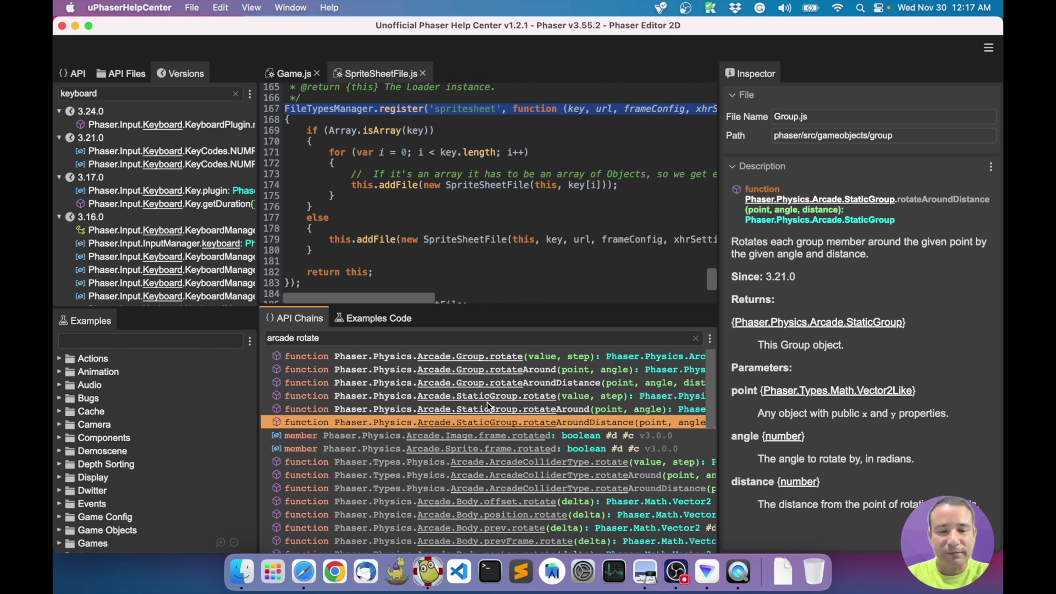
left_click(312, 355)
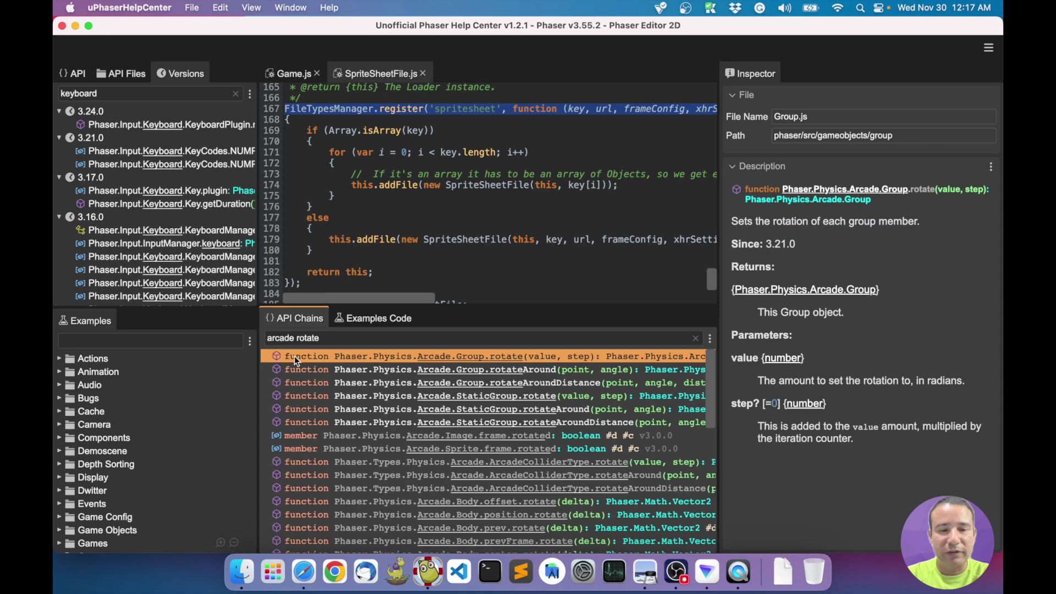
Replace the API chains search with 'class keyboatf'
left_click(329, 339)
key("super+a")
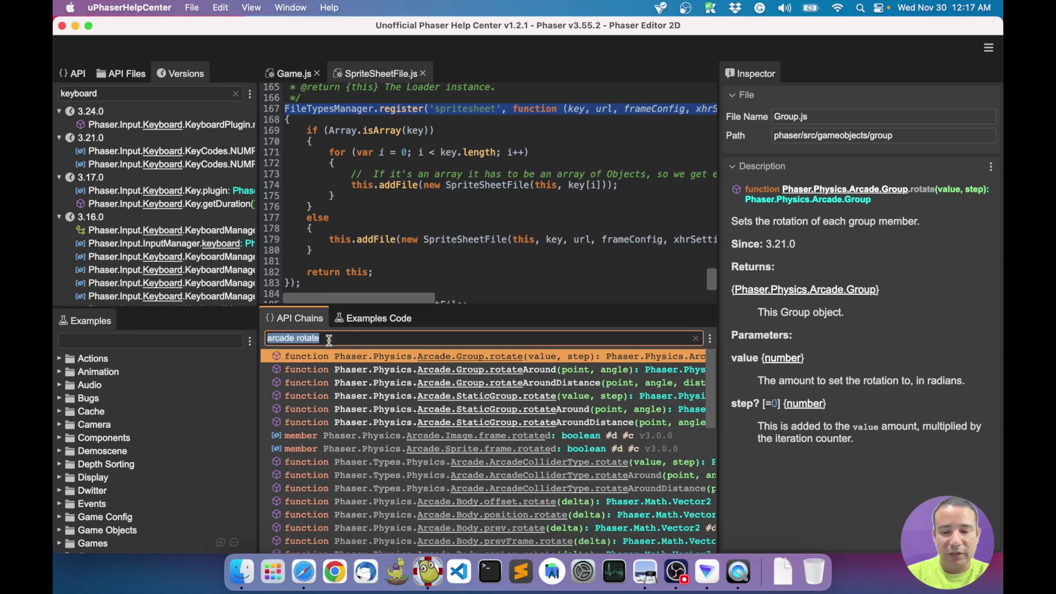
type("class")
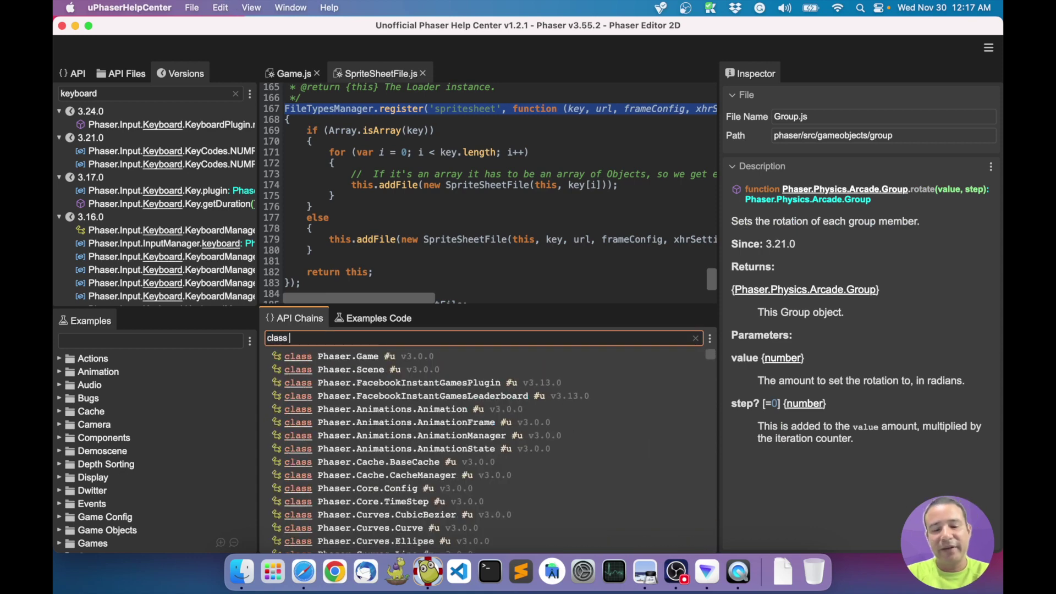
type(" keyboatf")
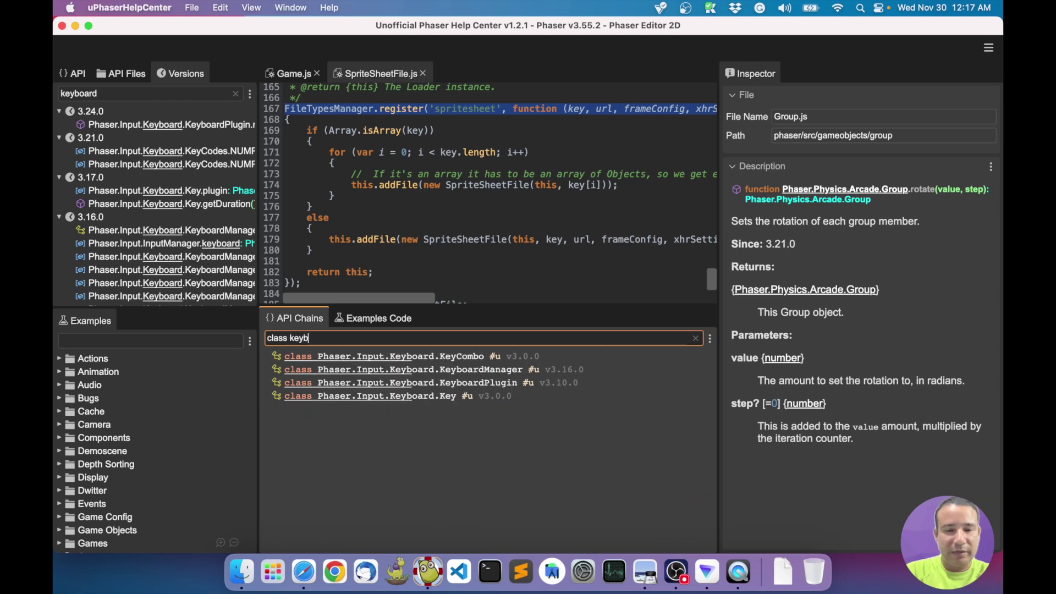
Fix the query to 'class keyboa' and inspect KeyCombo, KeyboardManager, KeyboardPlugin and Key classes
key("BackSpace")
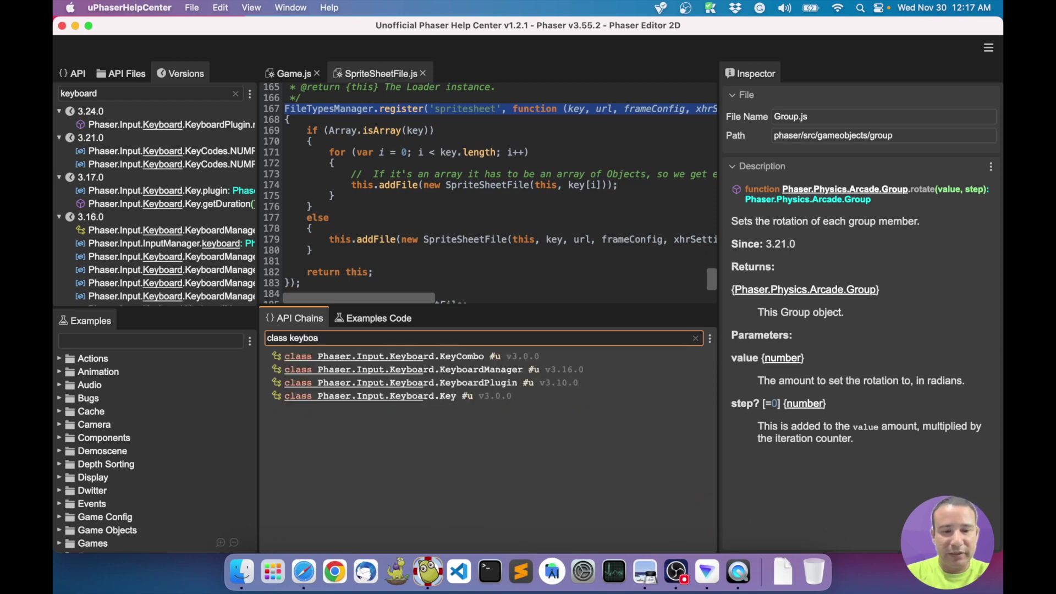
left_click(454, 360)
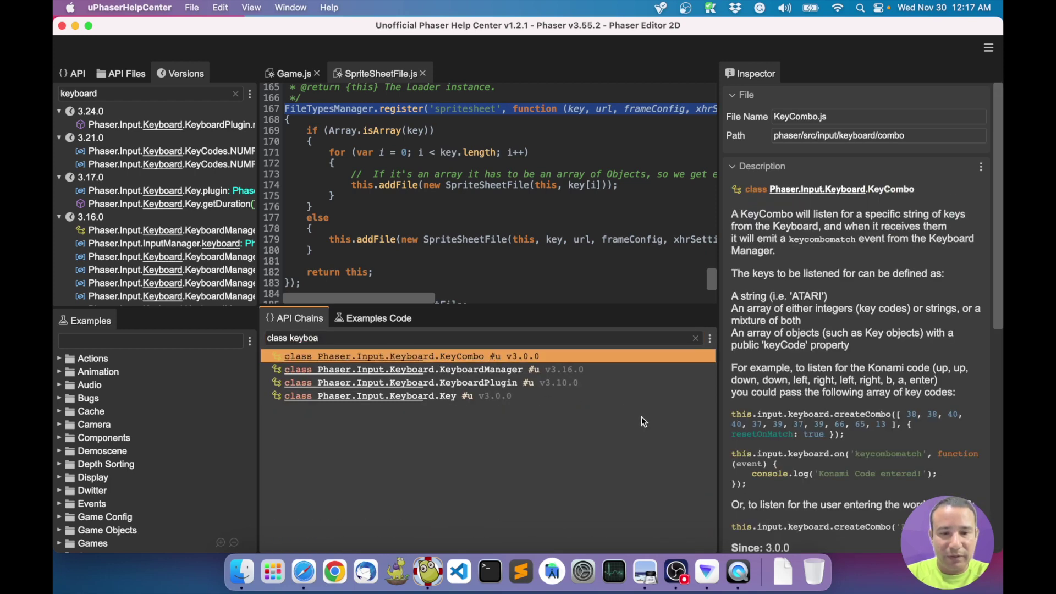
left_click(516, 369)
left_click(513, 381)
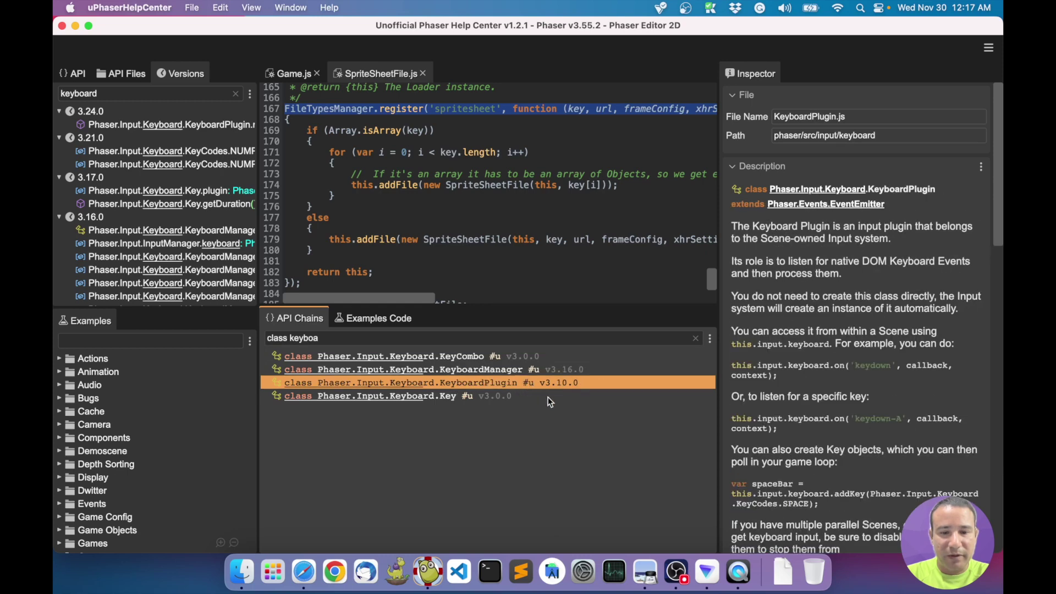
left_click(457, 396)
left_click(489, 463)
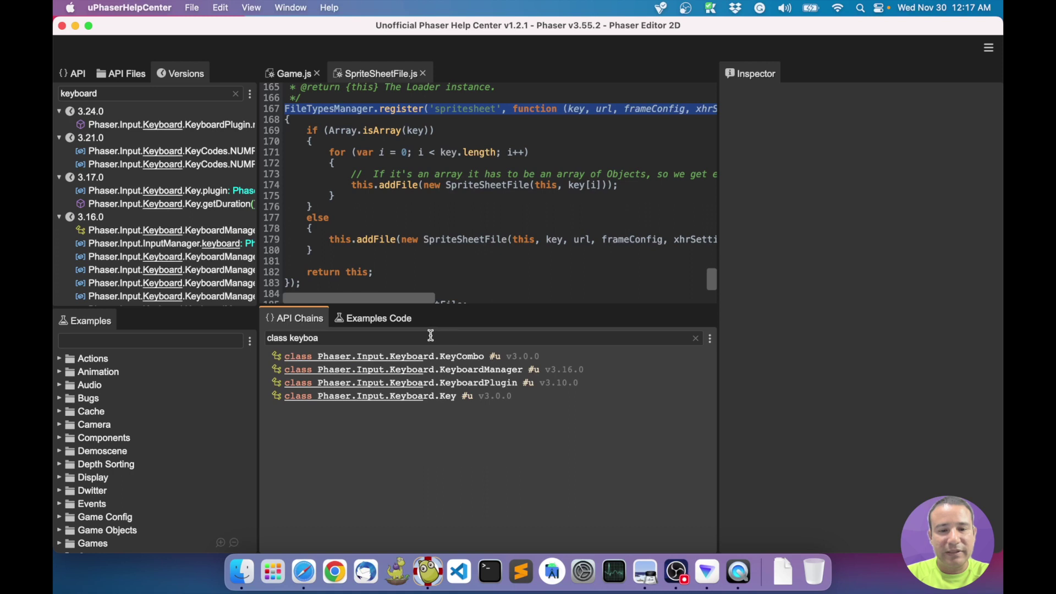
left_click(360, 339)
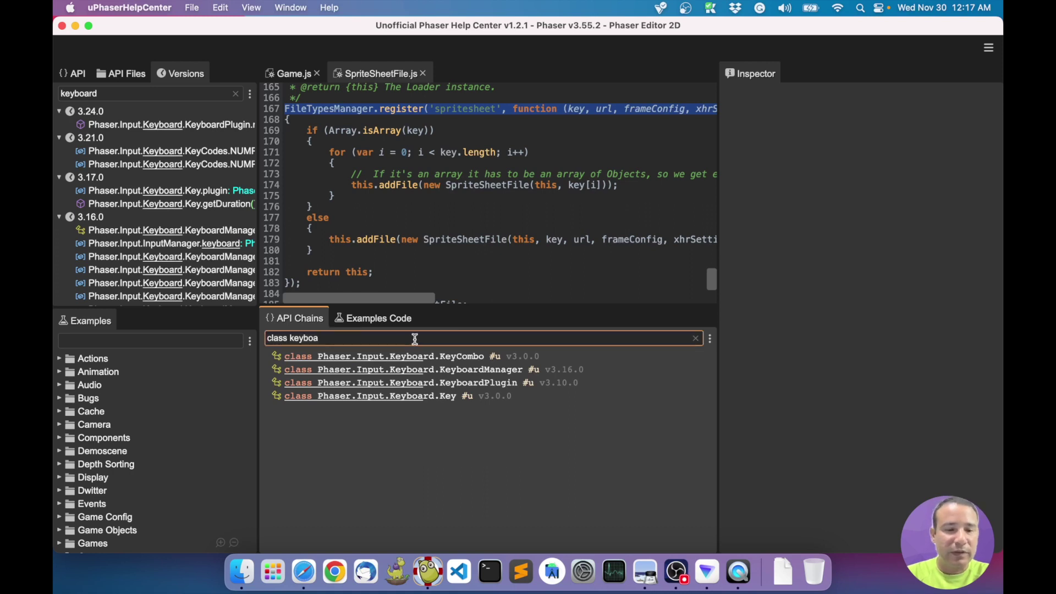
left_click(383, 357)
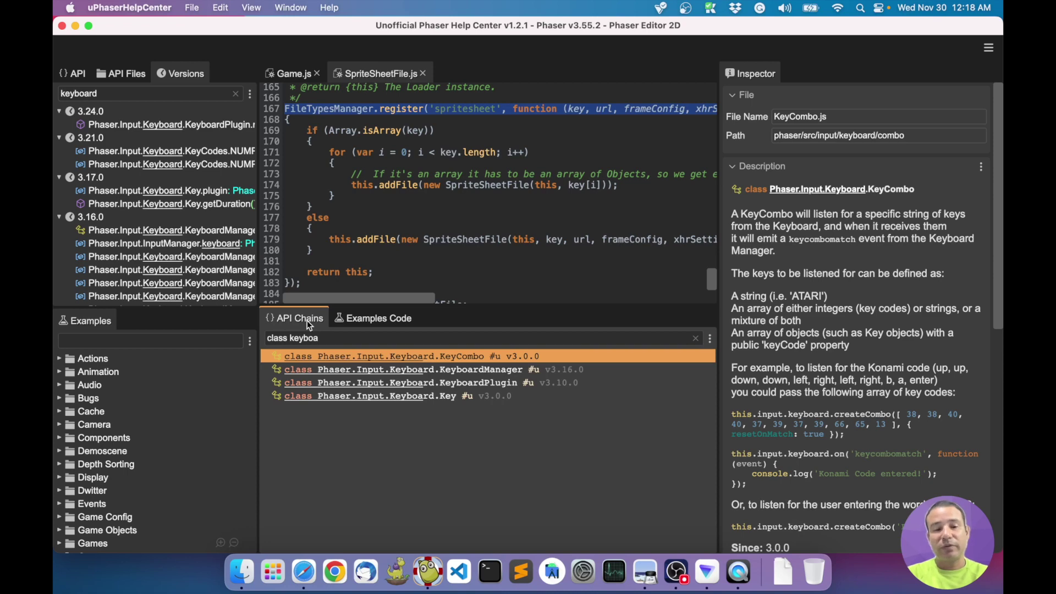
left_click(359, 318)
Search example code for 'add tilemap(' and preview the multiple tile sizes example
left_click(348, 338)
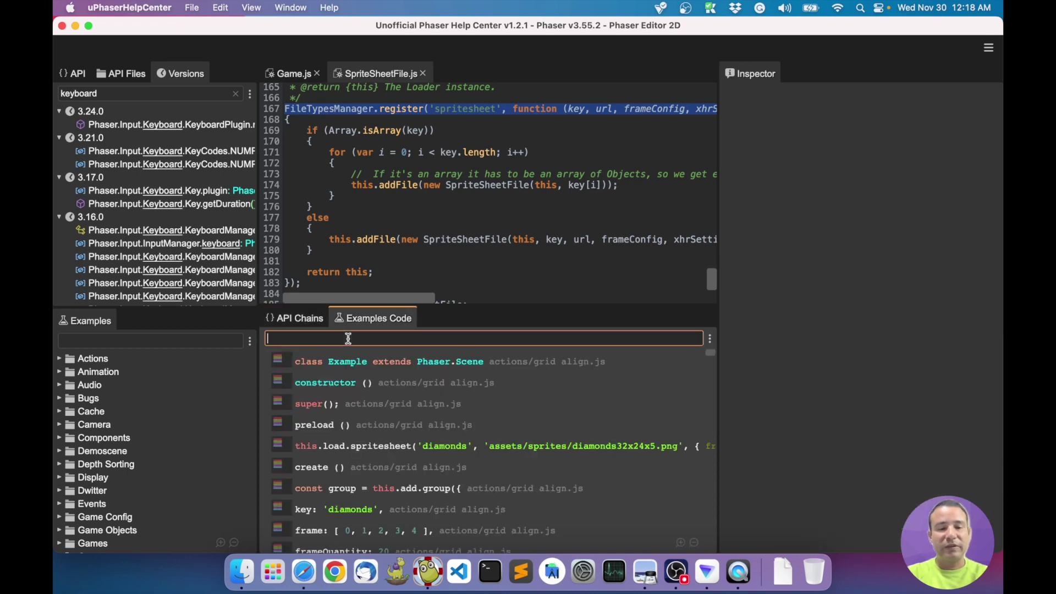
type("add tile")
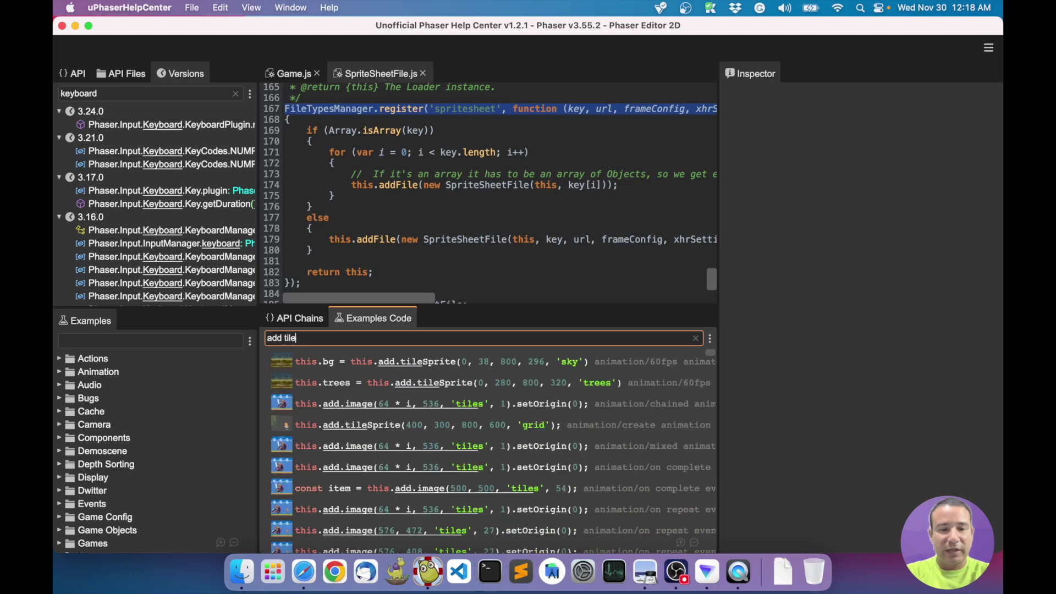
type("map")
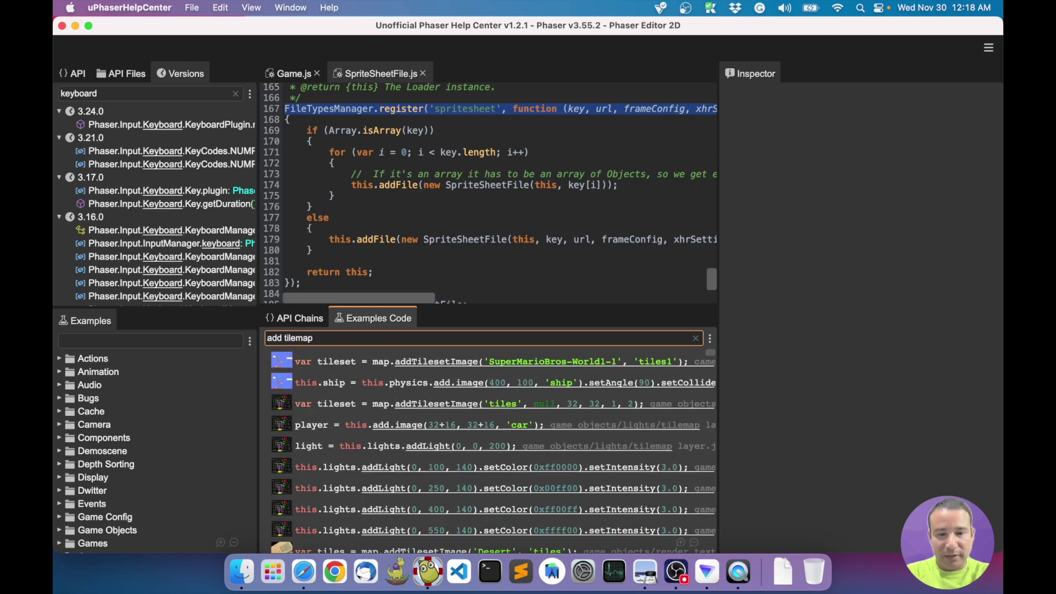
type("(")
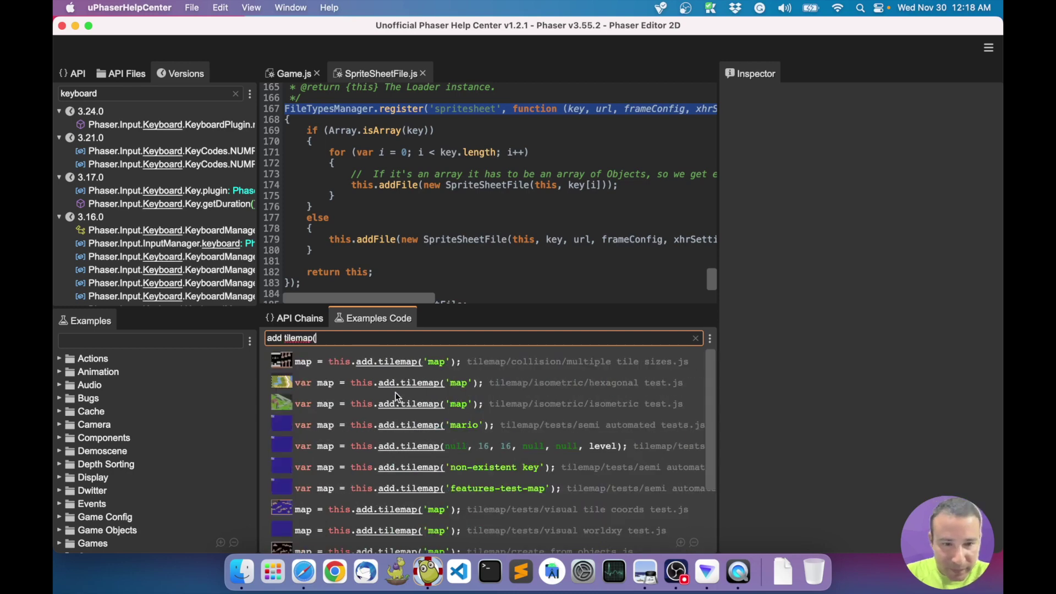
left_click(361, 363)
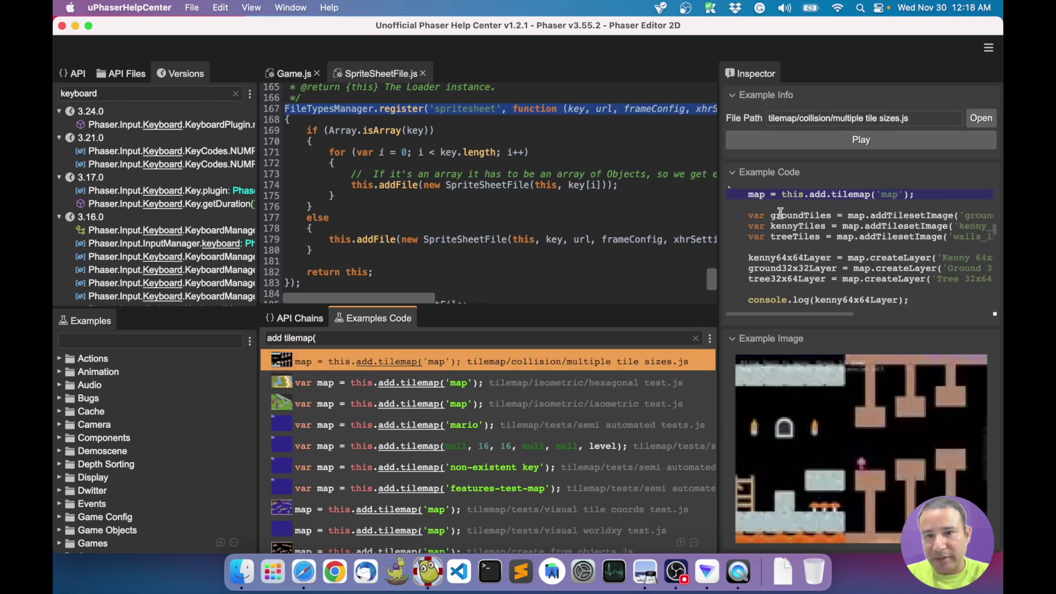
scroll(780, 212, "up", 1)
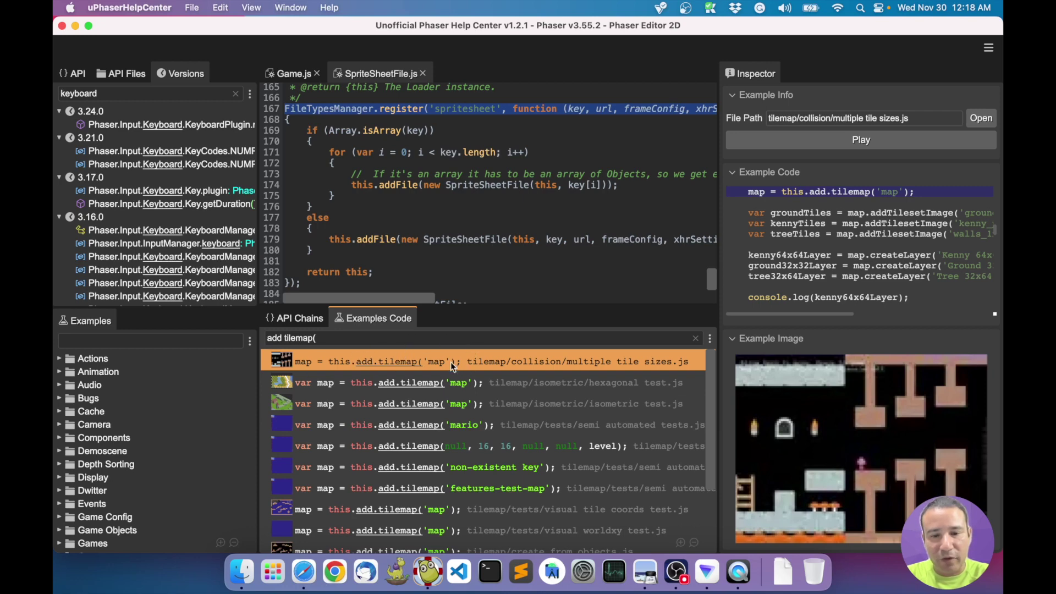
Preview the isometric hexagonal test, reselect multiple tile sizes, select its file path, hide its code
left_click(407, 379)
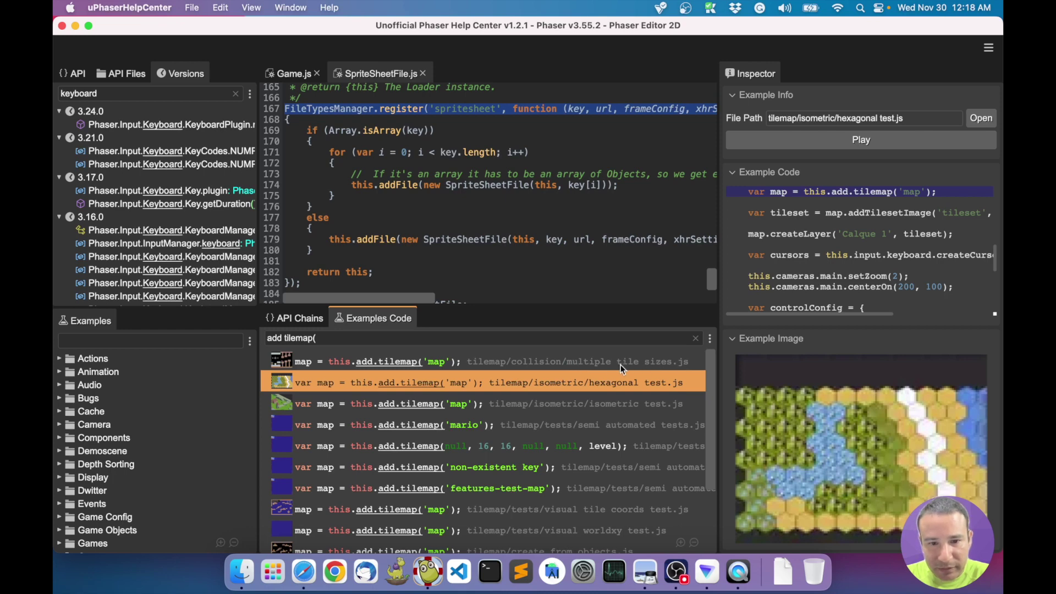
left_click(434, 367)
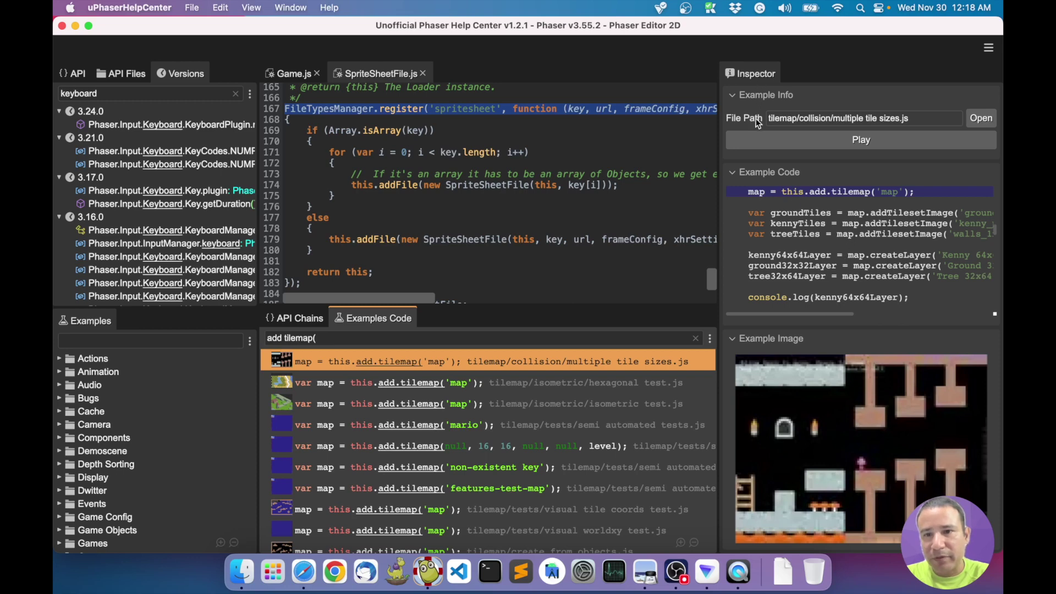
left_click_drag(916, 118, 771, 117)
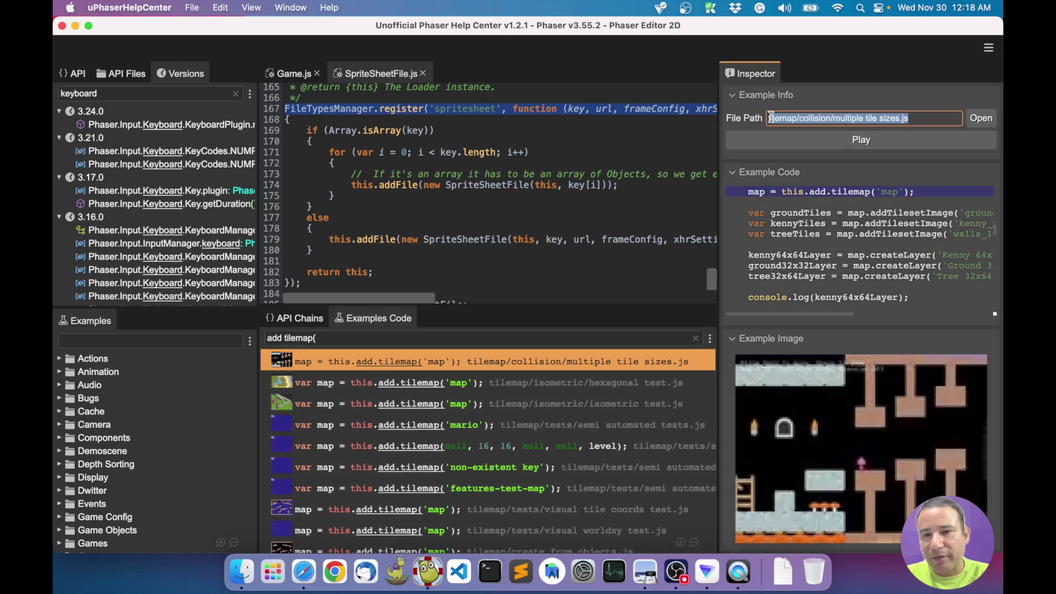
left_click(872, 163)
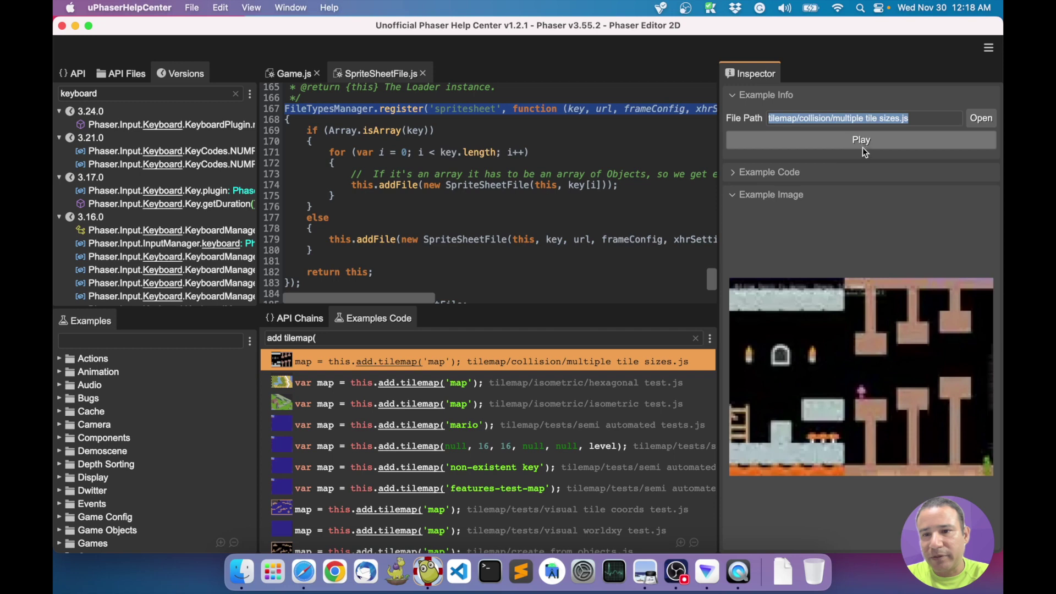
Play the Multiple Tile Sizes example with Right and Space, close it, and show its code
left_click(862, 142)
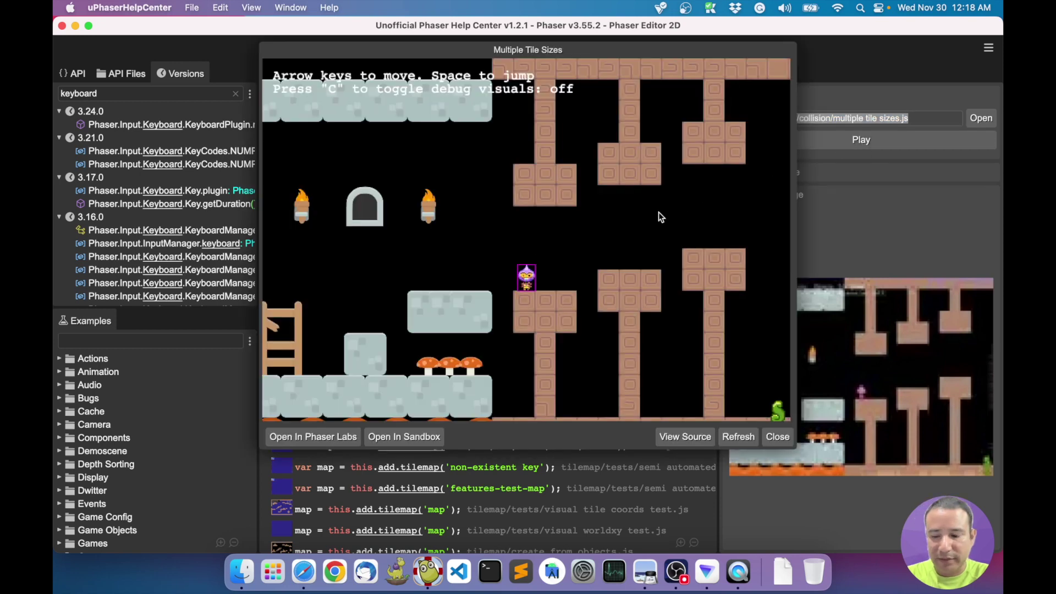
key("Right")
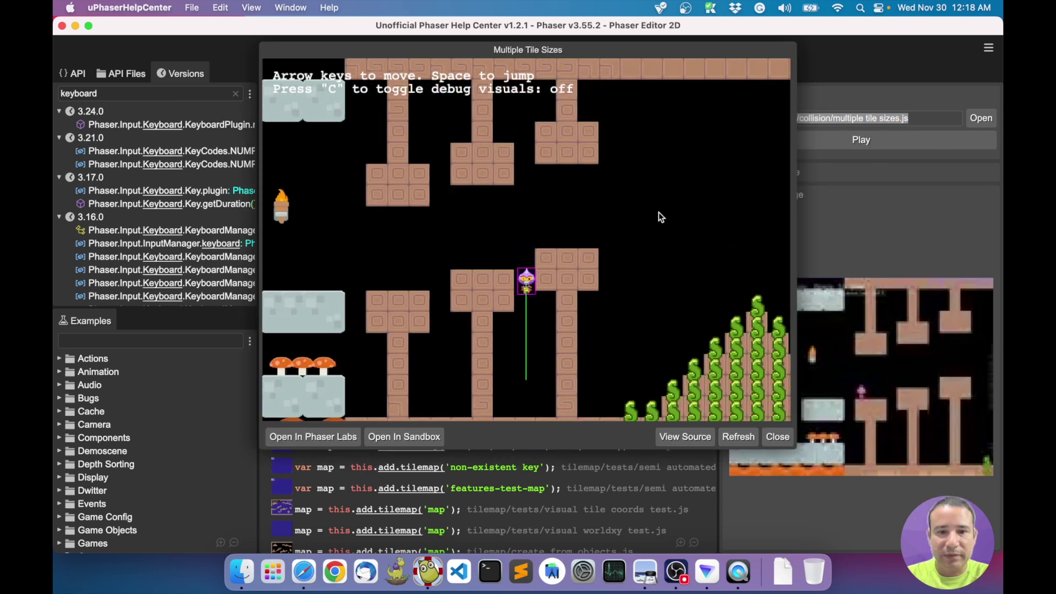
key("space")
key("Right")
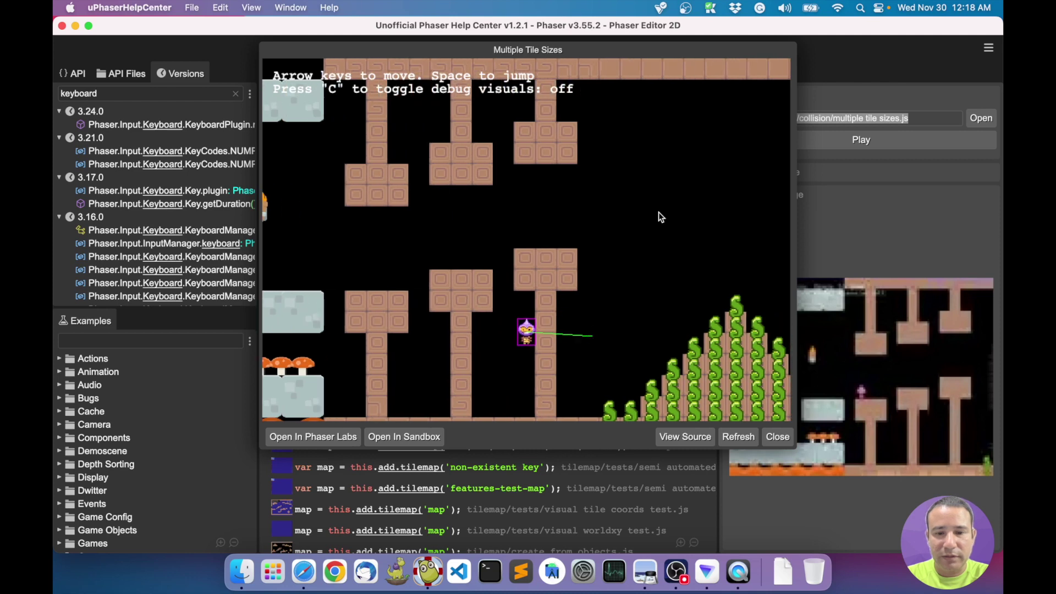
left_click(777, 436)
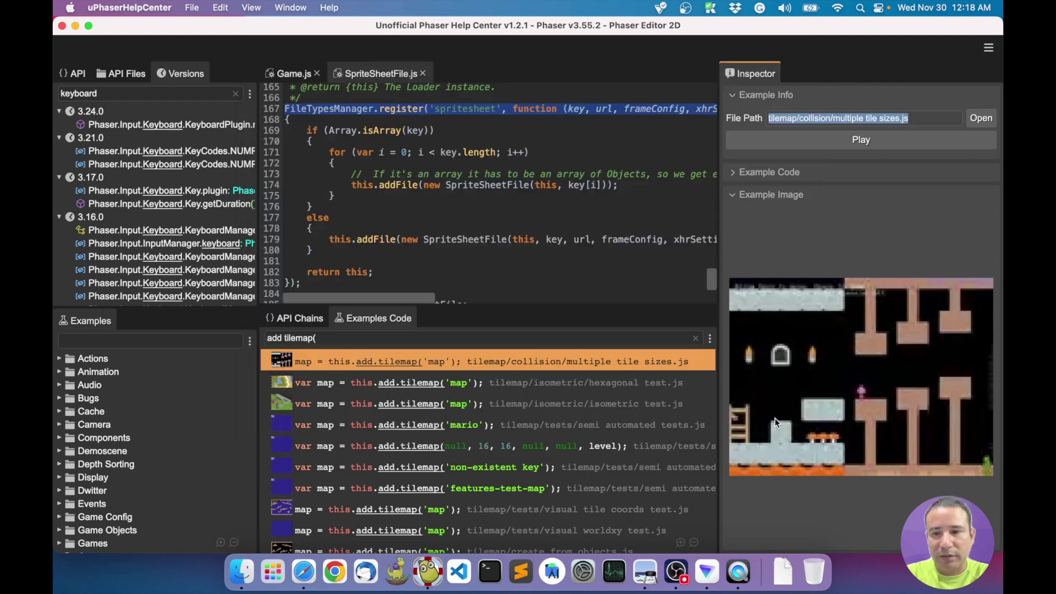
left_click(774, 172)
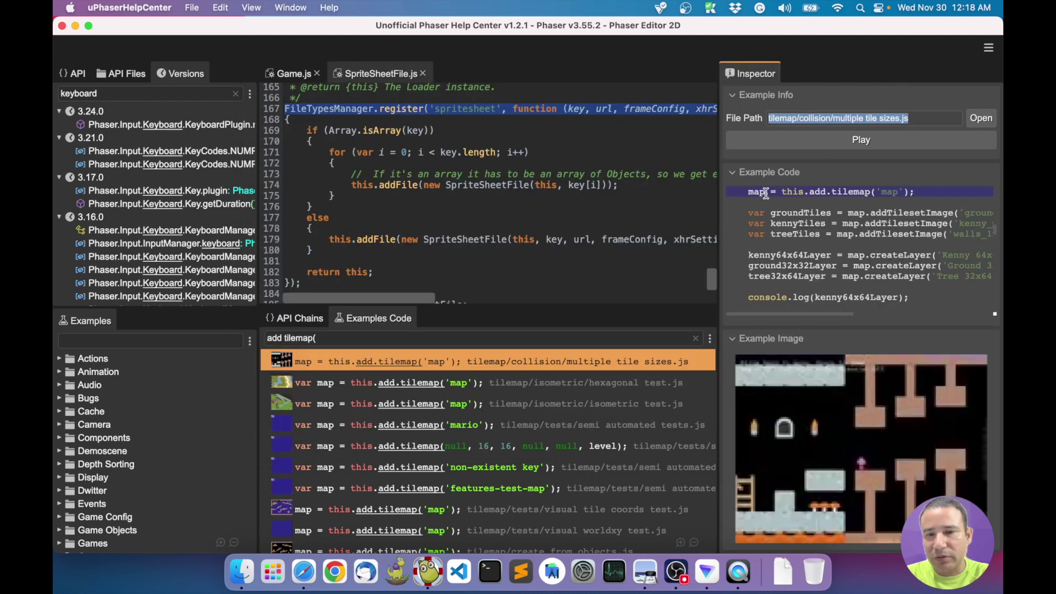
right_click(378, 359)
Open the Multiple Tile Sizes source in its own editor tab and scroll through it
left_click(446, 388)
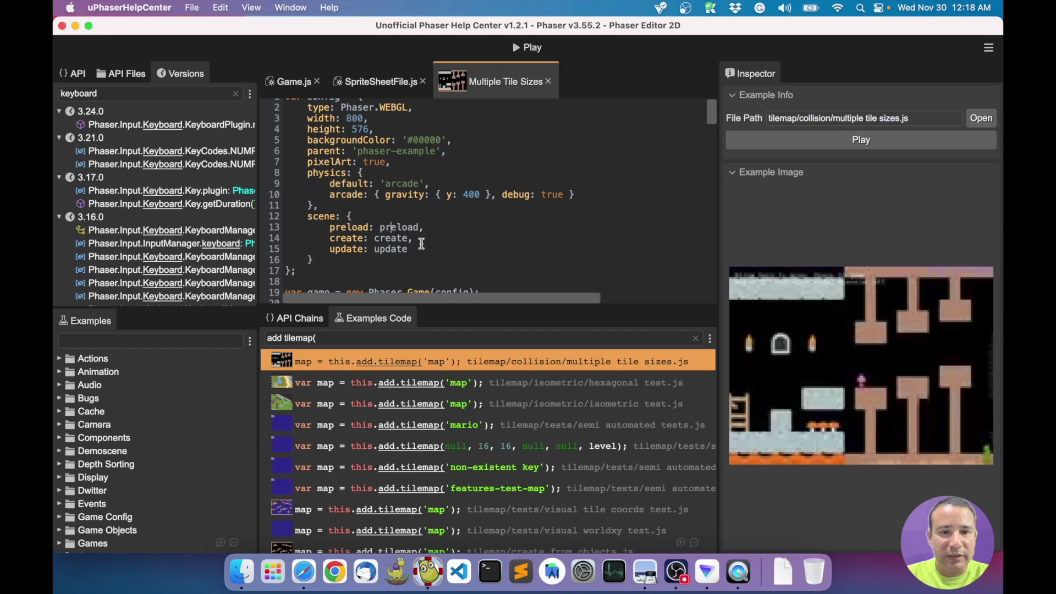
scroll(421, 243, "down", 10)
scroll(421, 244, "down", 3)
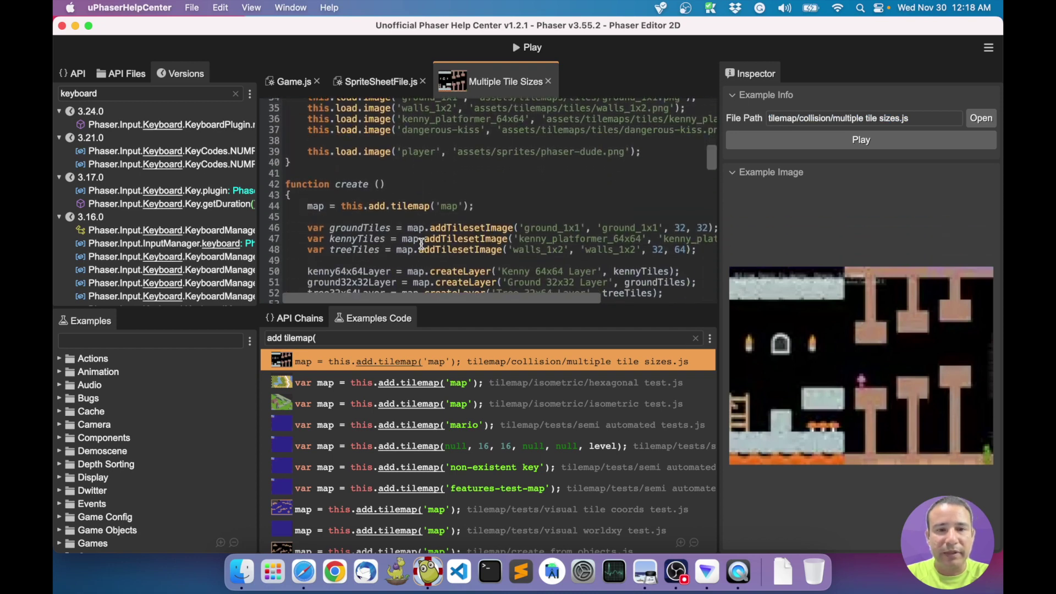
scroll(421, 244, "up", 3)
scroll(421, 243, "down", 12)
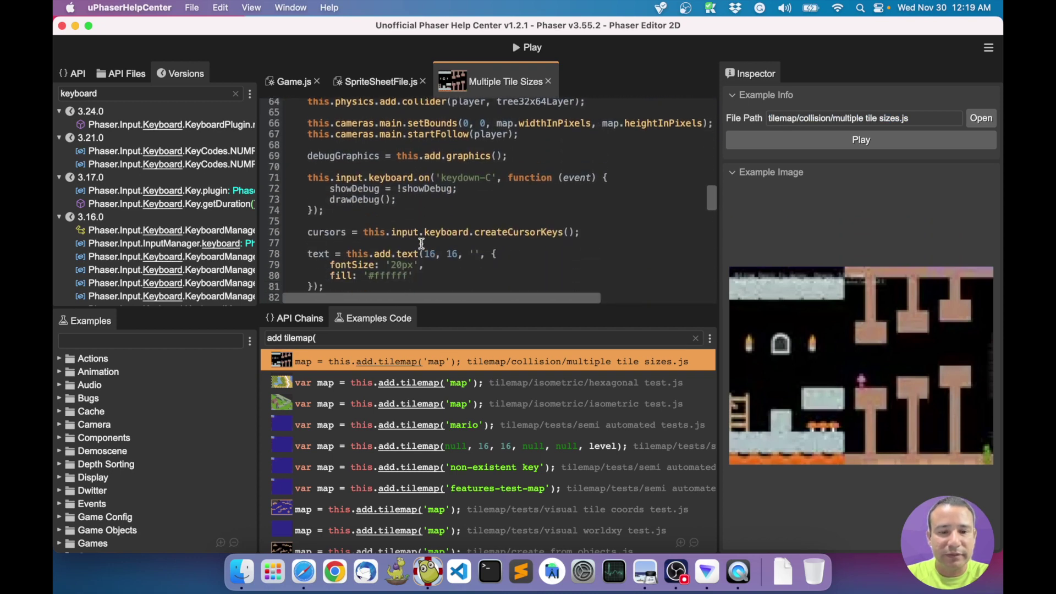
scroll(421, 243, "up", 5)
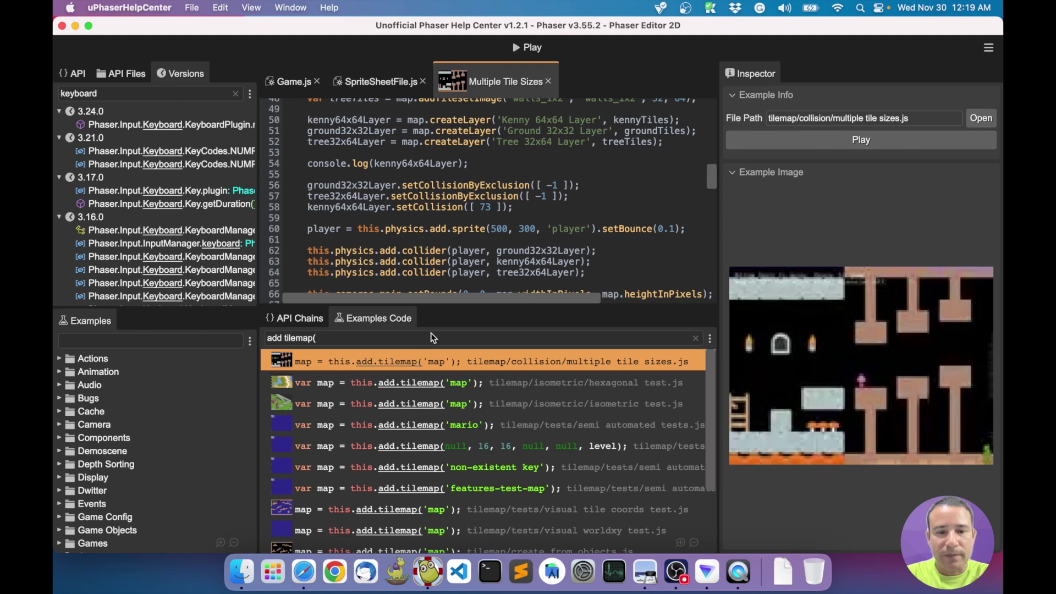
Run the example again and launch it in Phaser Labs
left_click(426, 371)
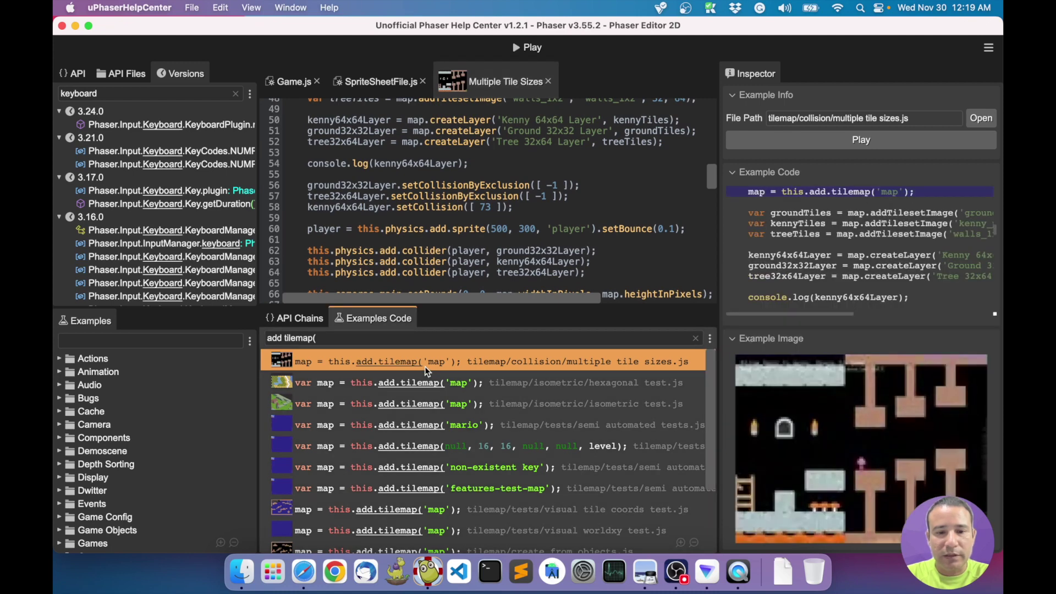
left_click(824, 142)
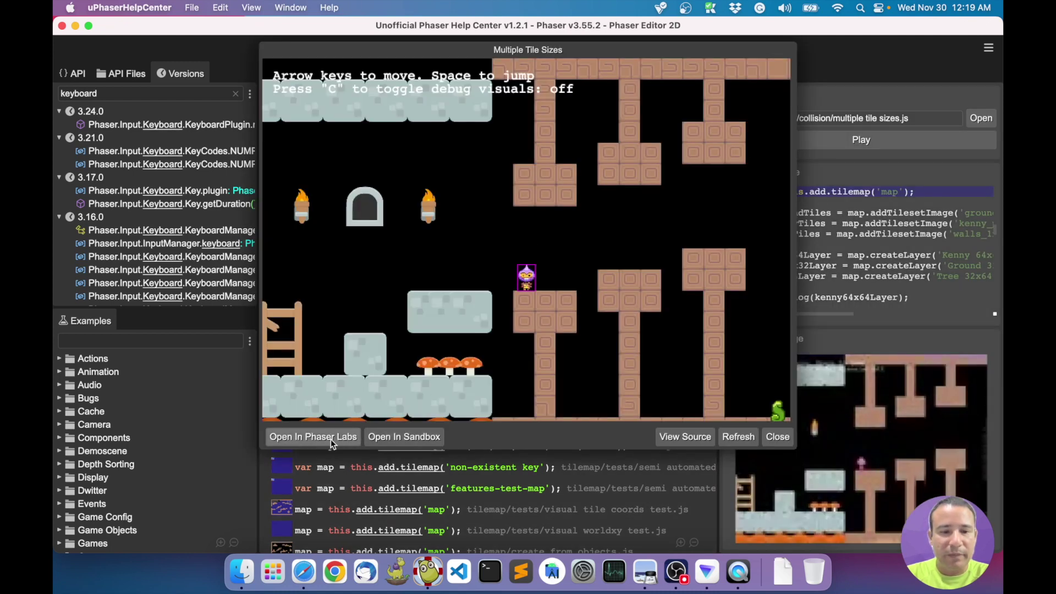
left_click(320, 437)
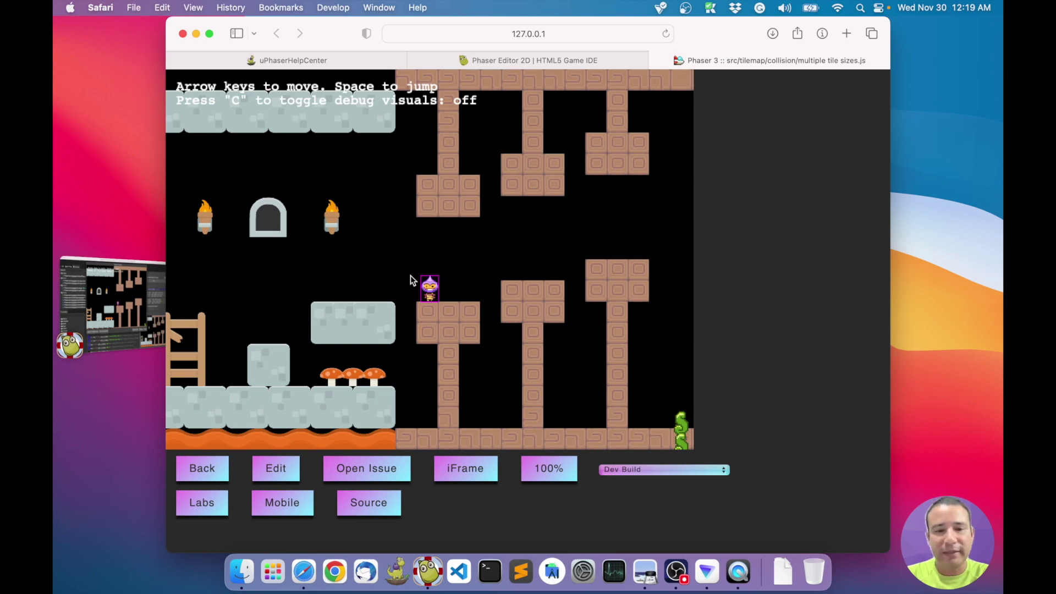
Walk the player right, then open the Multiple Tile Sizes code in the Phaser Labs sandbox editor
key("Right")
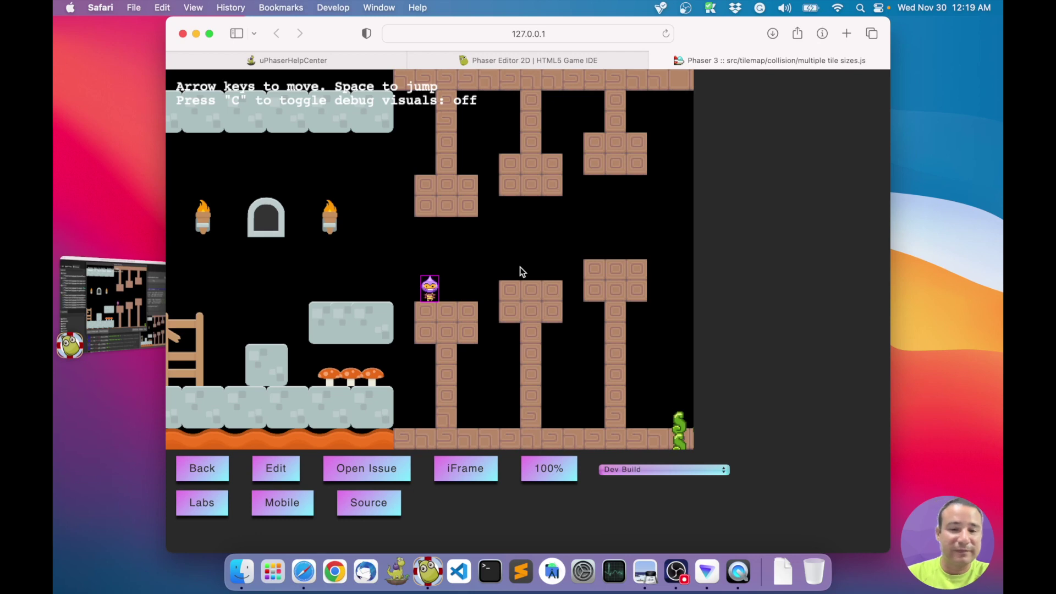
left_click(276, 467)
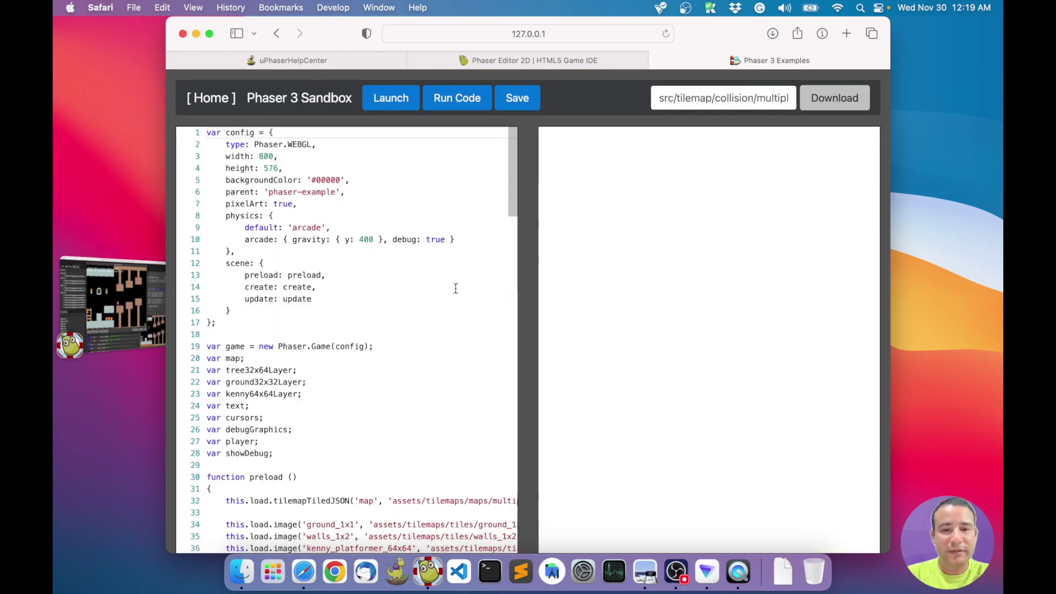
Run the sandbox example and walk the player right in the game preview
left_click(457, 101)
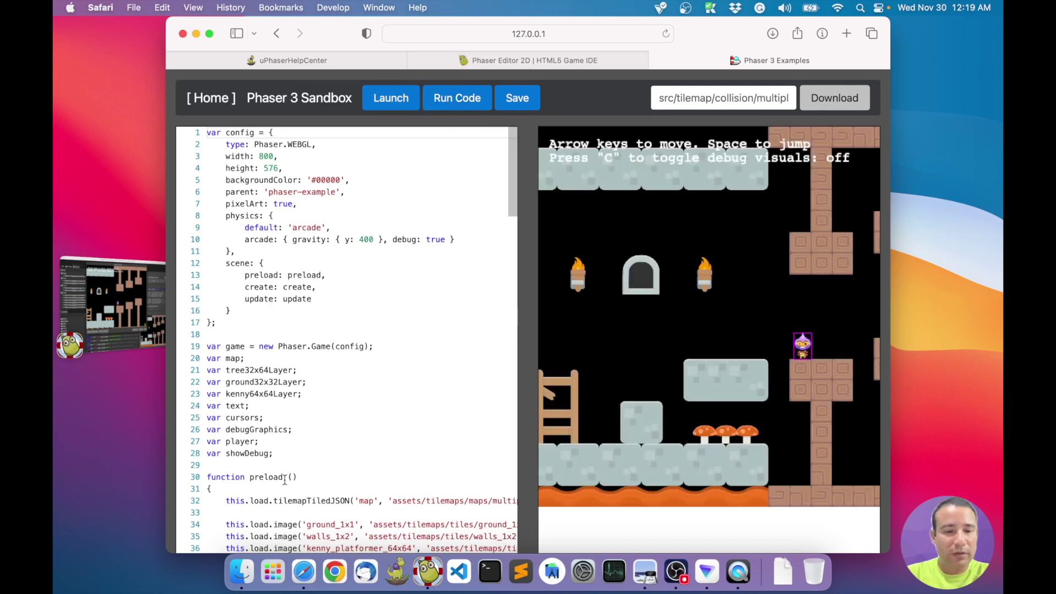
scroll(284, 480, "down", 3)
scroll(284, 479, "down", 10)
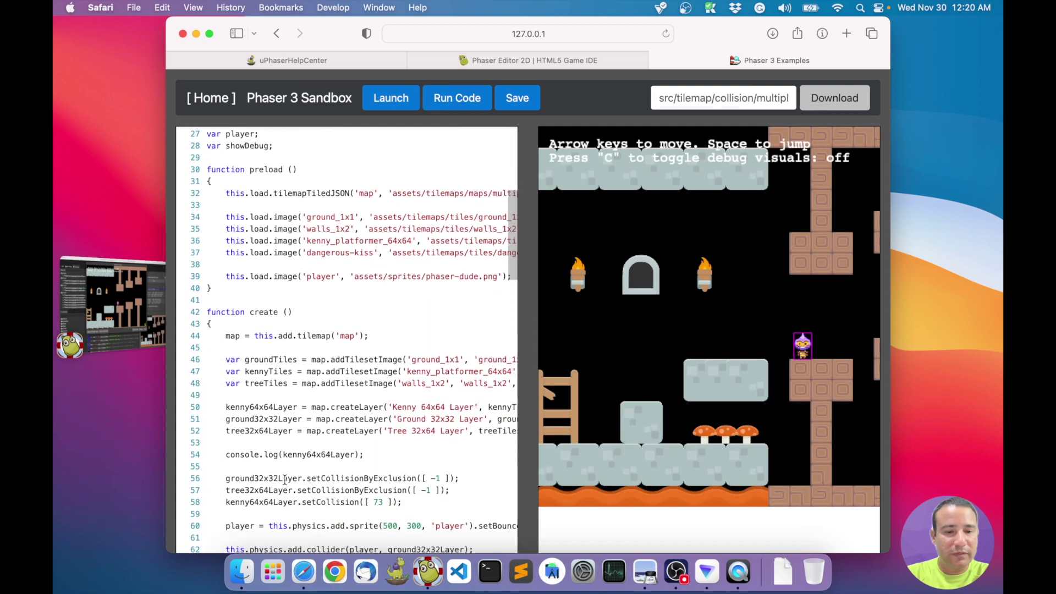
scroll(284, 480, "down", 12)
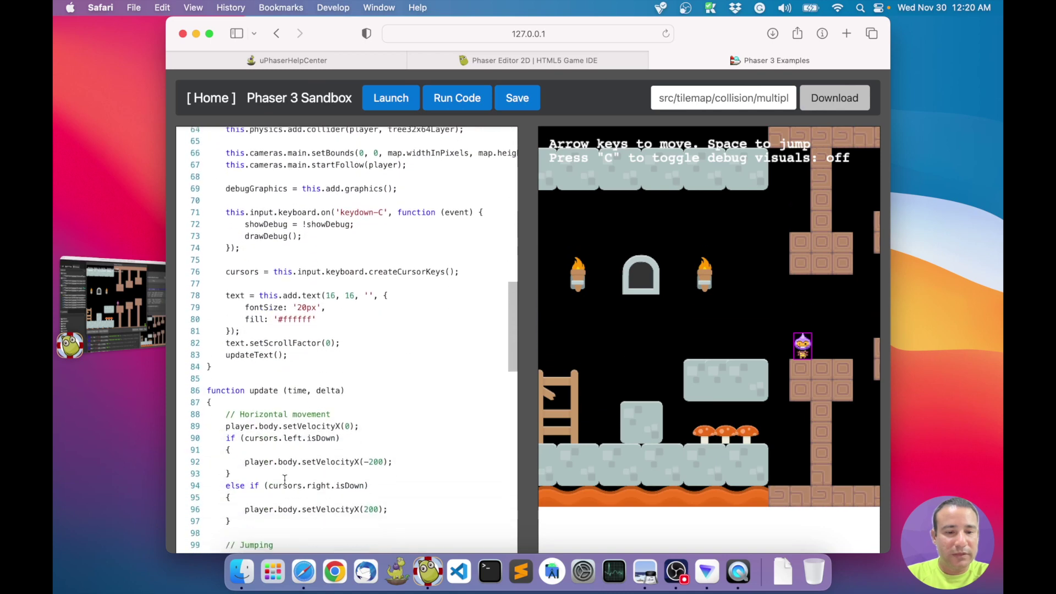
scroll(285, 480, "down", 3)
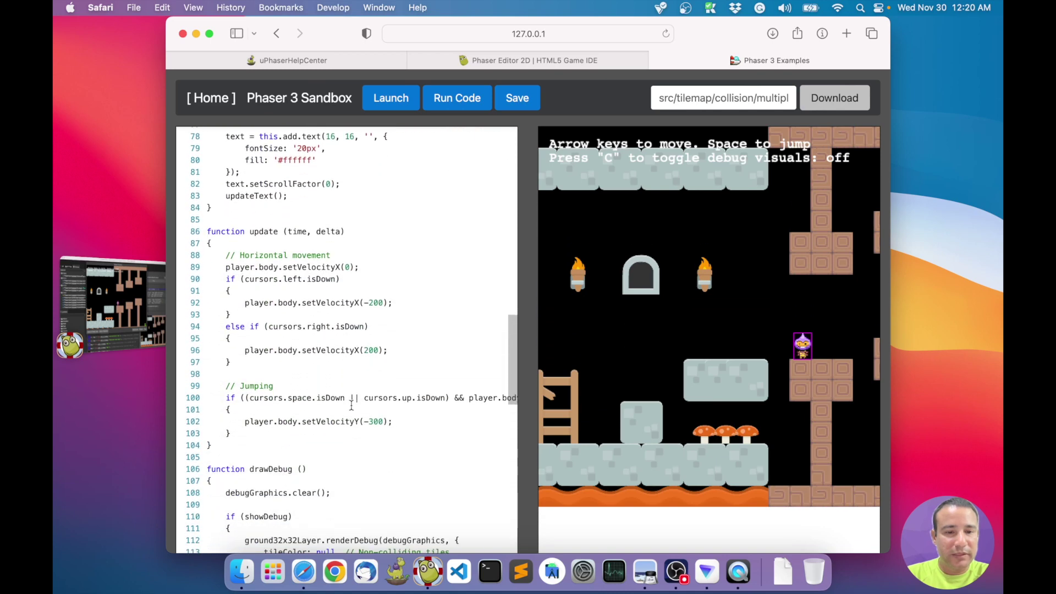
left_click(371, 351)
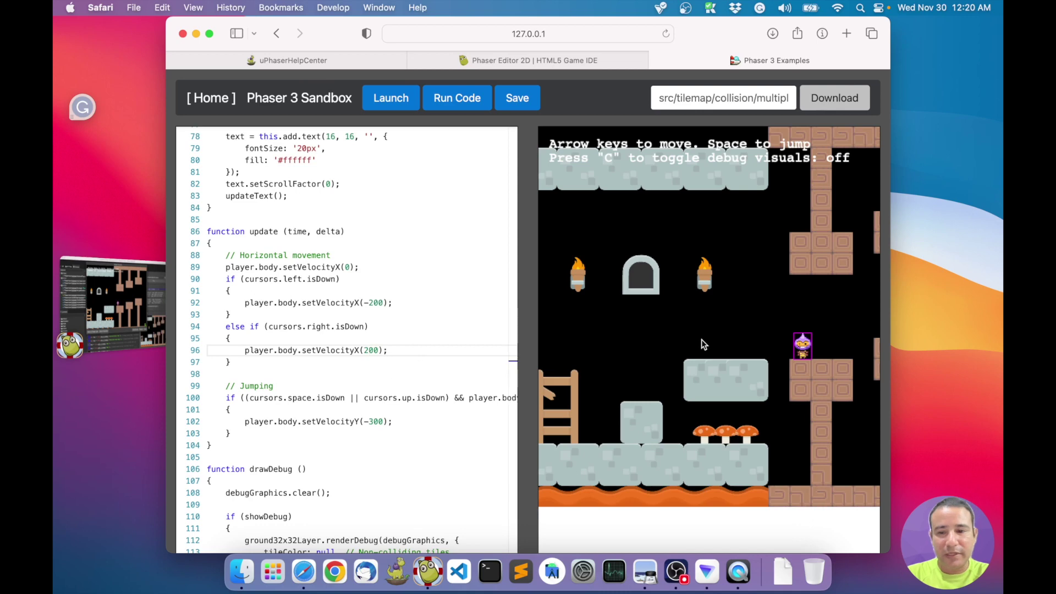
key("Right")
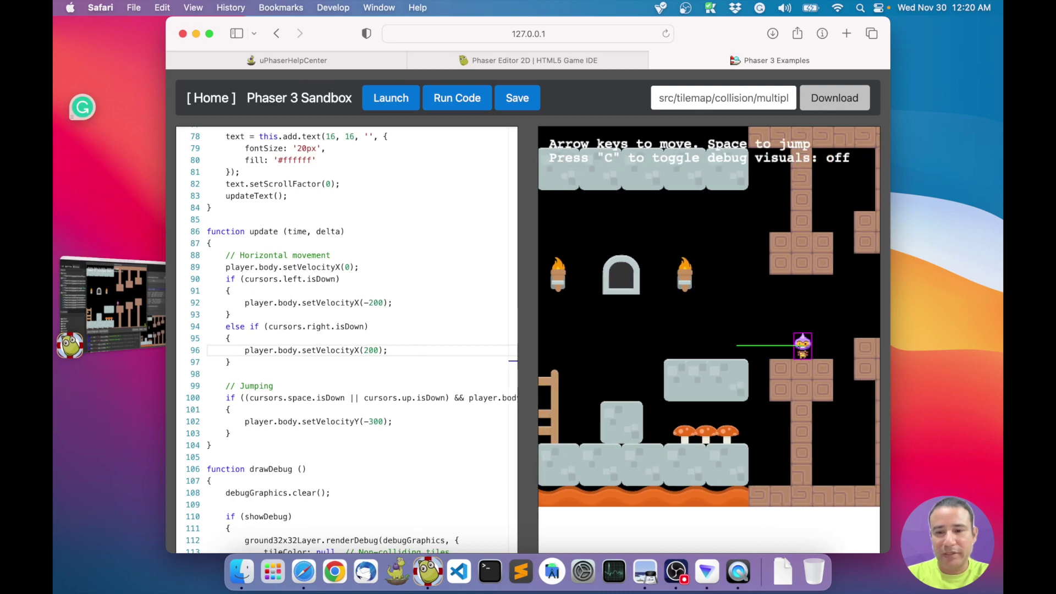
Raise the rightward speed from 200 to 500 and strengthen the jump velocity, then rerun to test
double_click(371, 350)
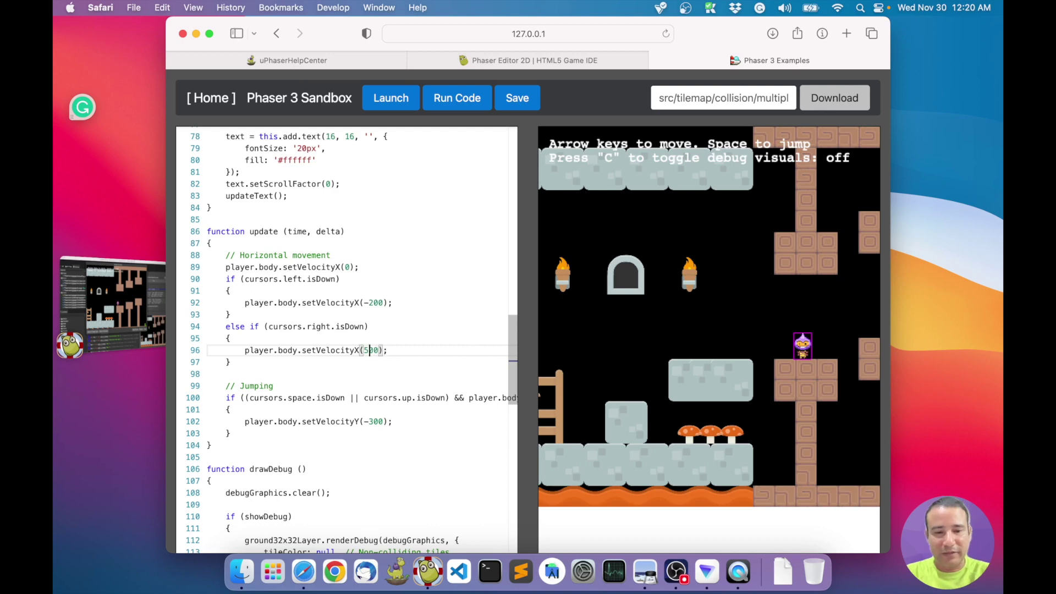
type("500")
key("Down")
left_click(369, 421)
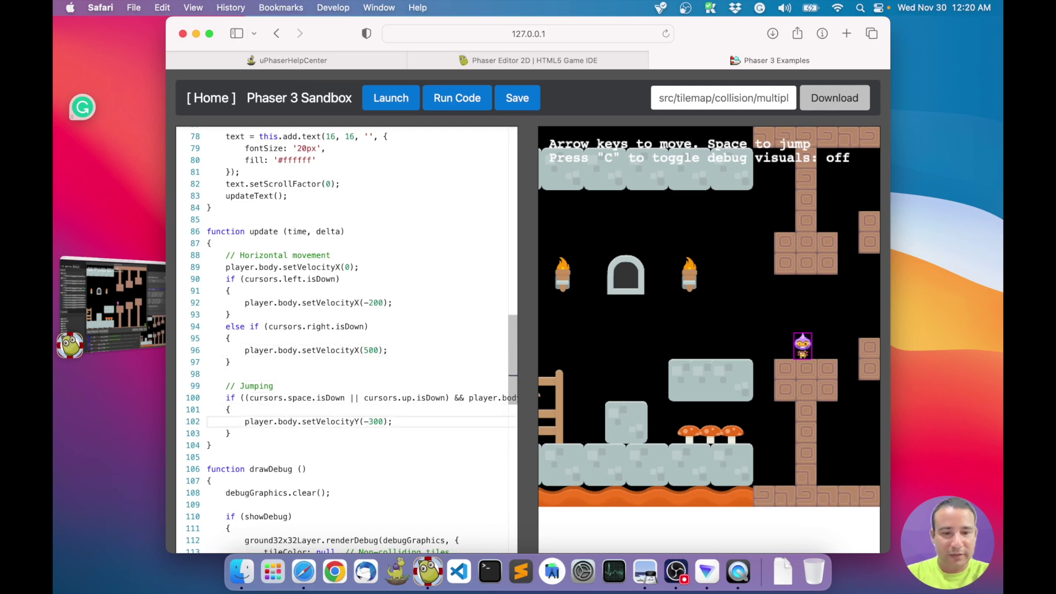
type("5")
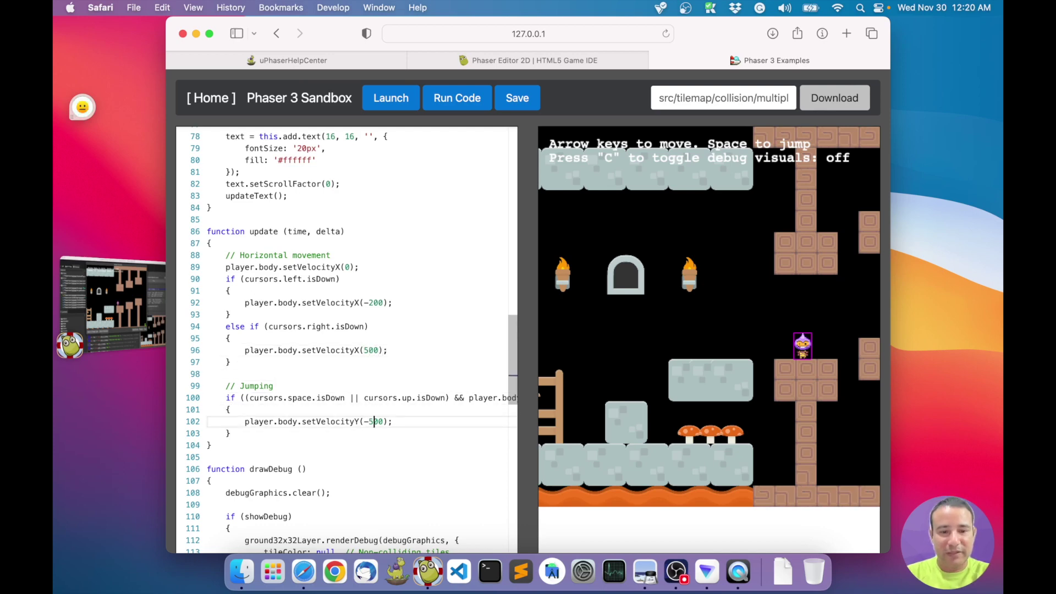
left_click(459, 99)
key("Left")
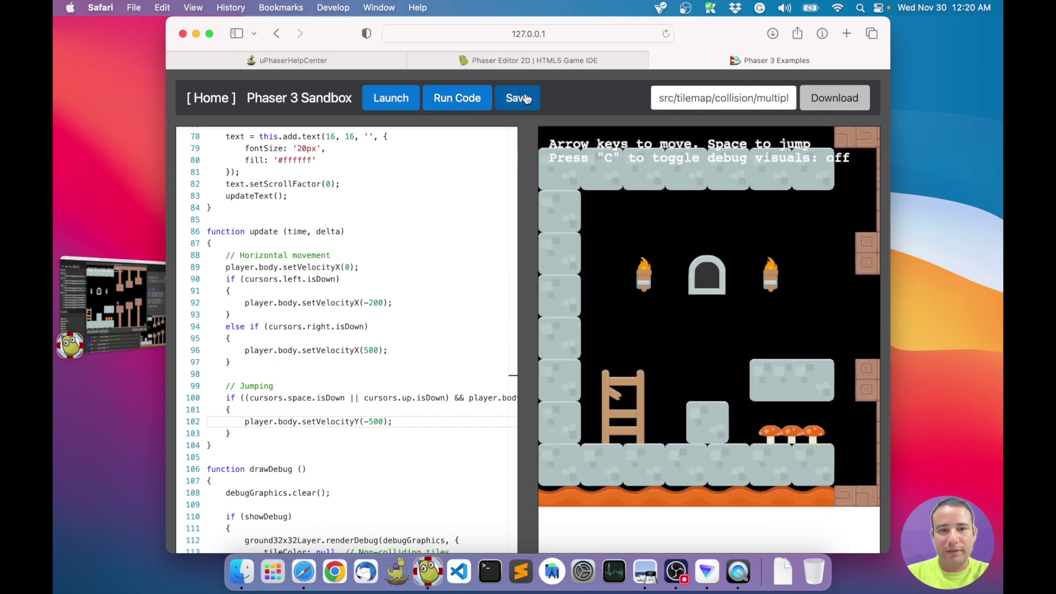
left_click(467, 99)
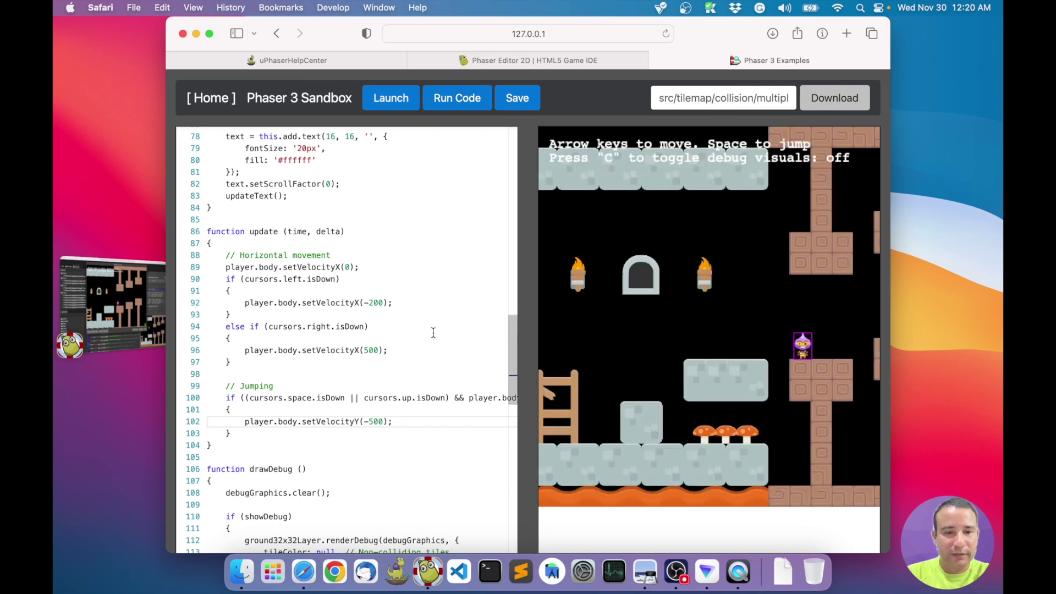
key("Right")
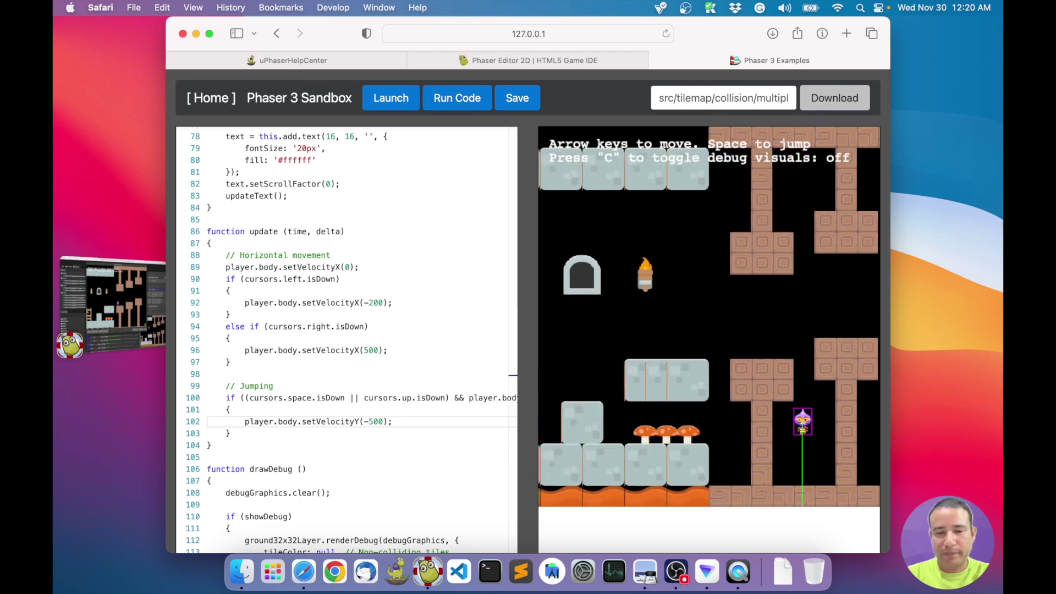
Cut the horizontal speeds down to -20 and 20, rerun, and walk the player right
left_click(384, 303)
key("BackSpace")
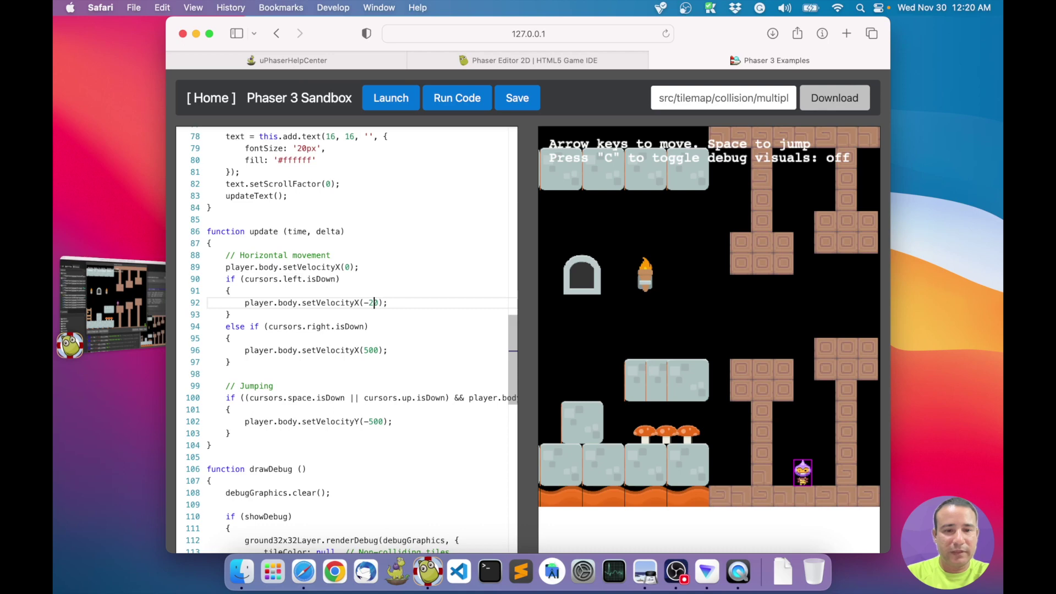
left_click(375, 351)
key("BackSpace")
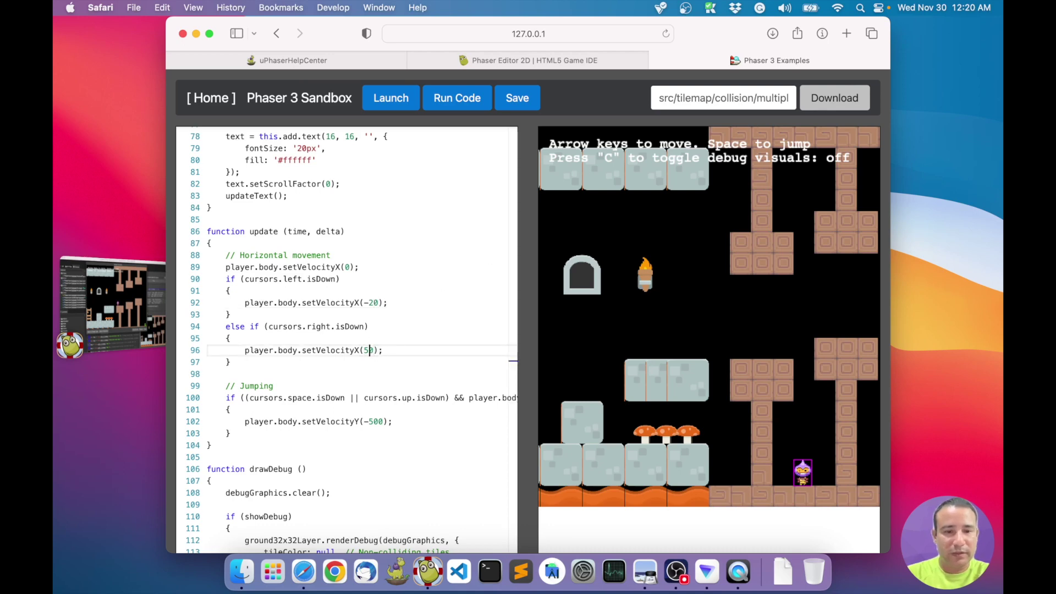
left_click(443, 99)
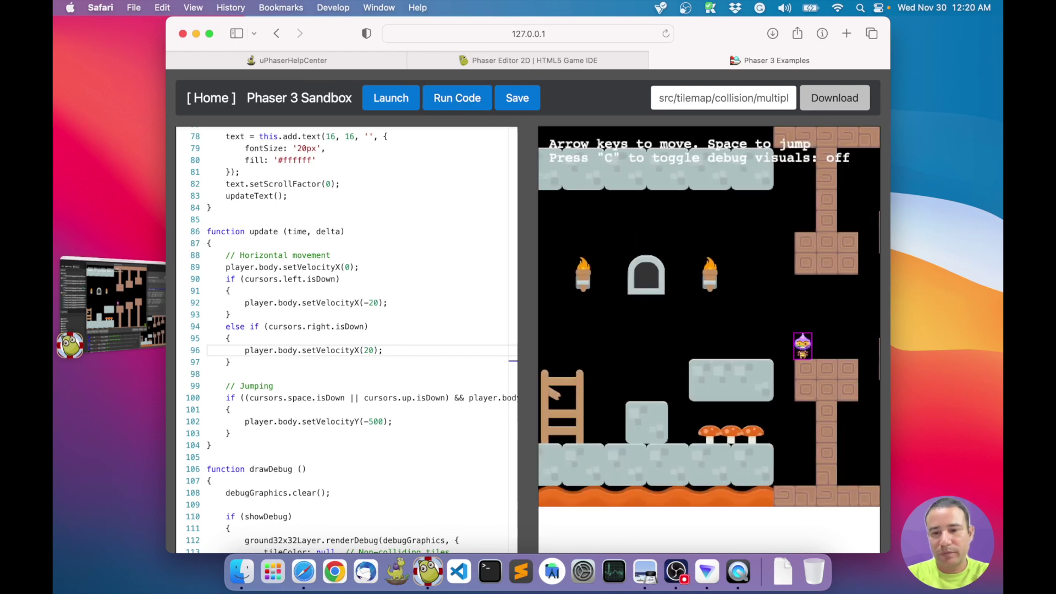
key("Right")
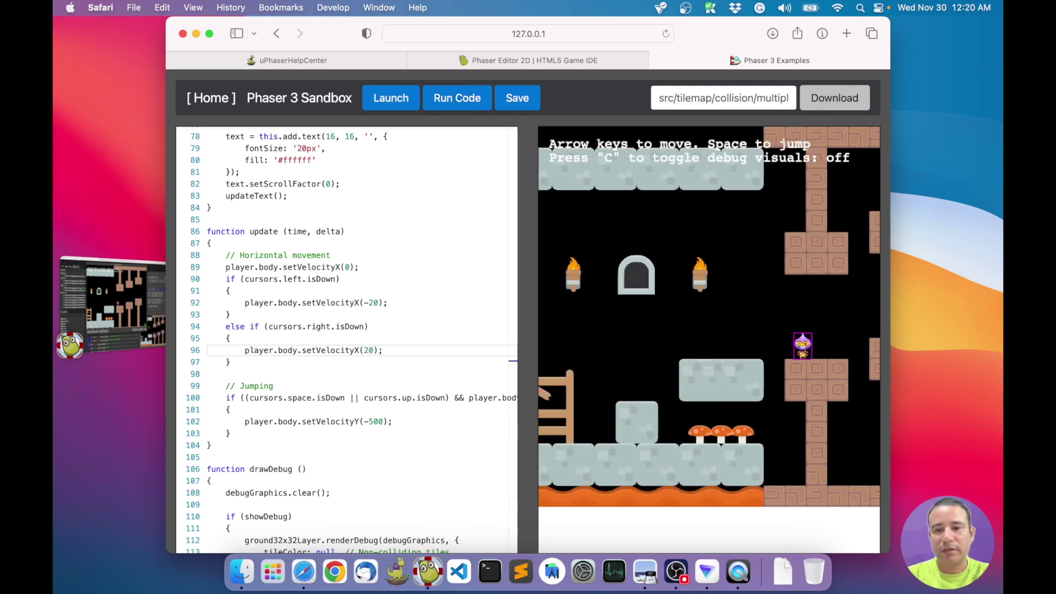
key("Right")
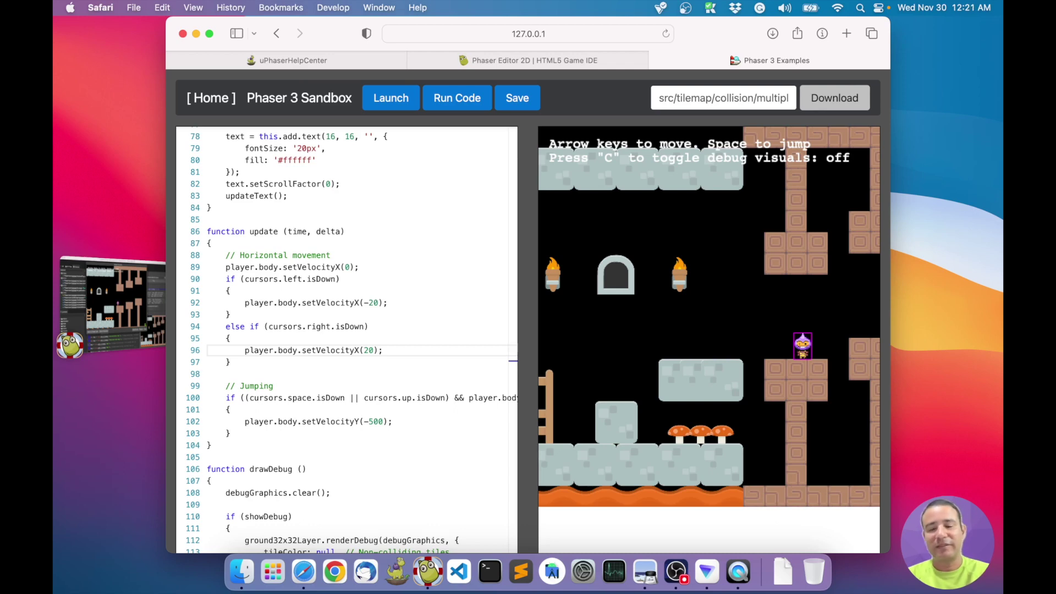
Close the Phaser Labs sandbox tab to return to the Unofficial Phaser Help Center web page
left_click(656, 61)
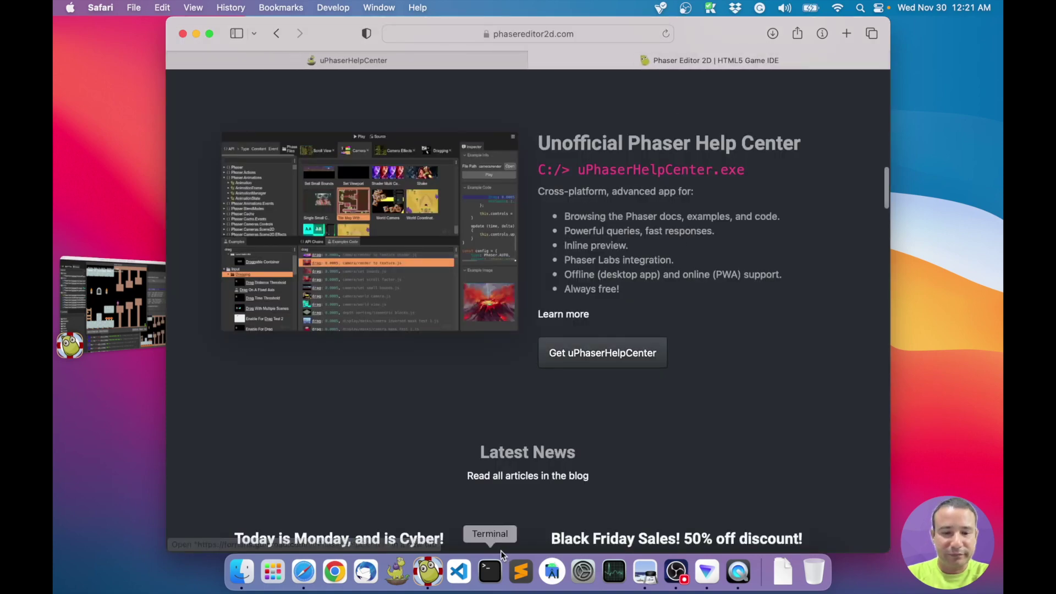
Return to the Help Center app, close the Multiple Tile Sizes preview and browse the Examples tree
left_click(427, 572)
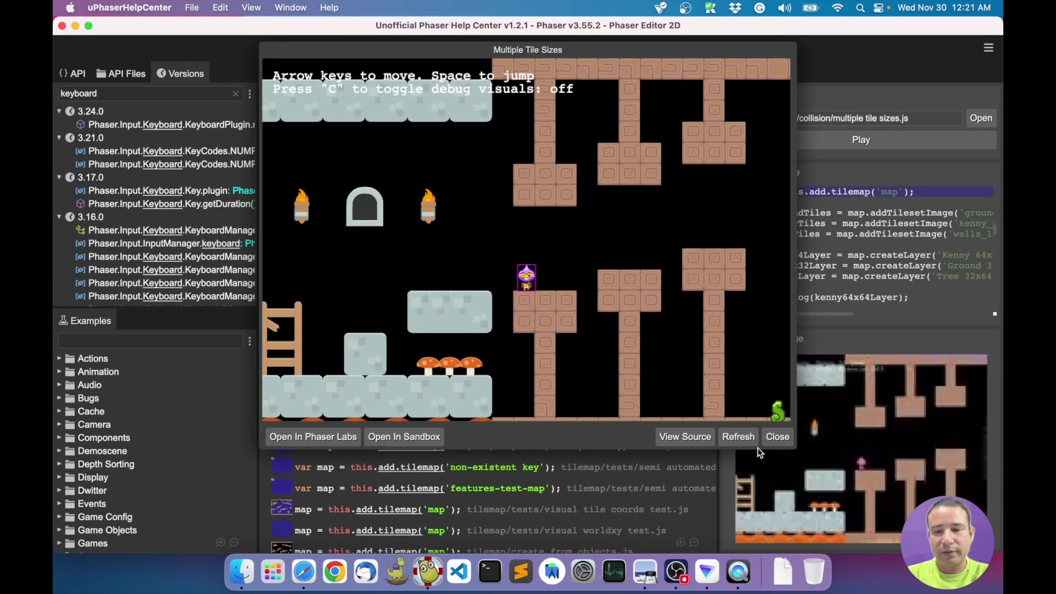
left_click(776, 437)
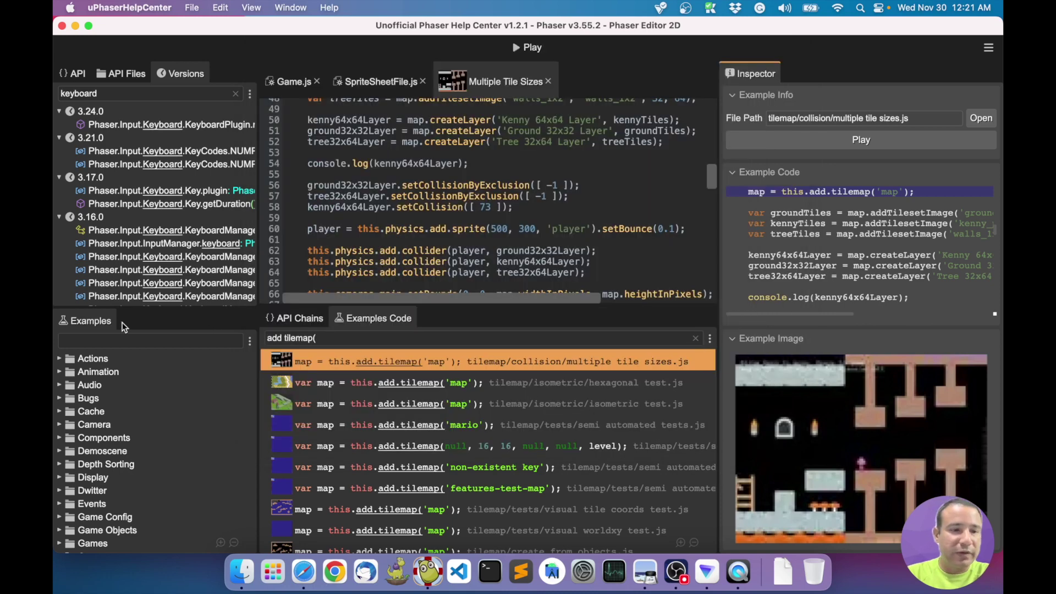
left_click(84, 323)
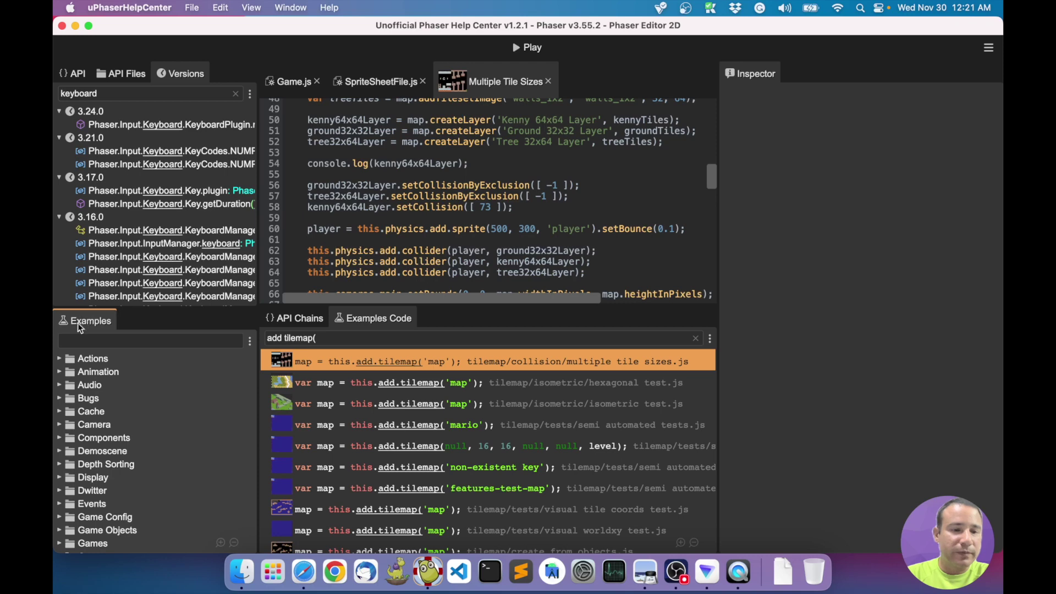
left_click(61, 360)
left_click(61, 360)
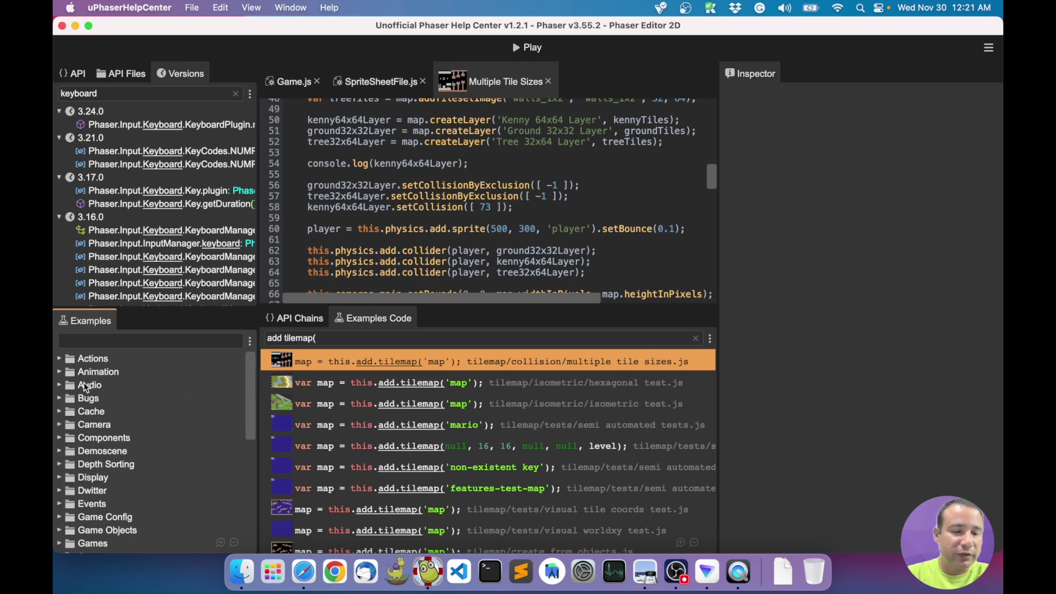
scroll(71, 379, "down", 3)
scroll(75, 384, "up", 2)
scroll(74, 383, "down", 4)
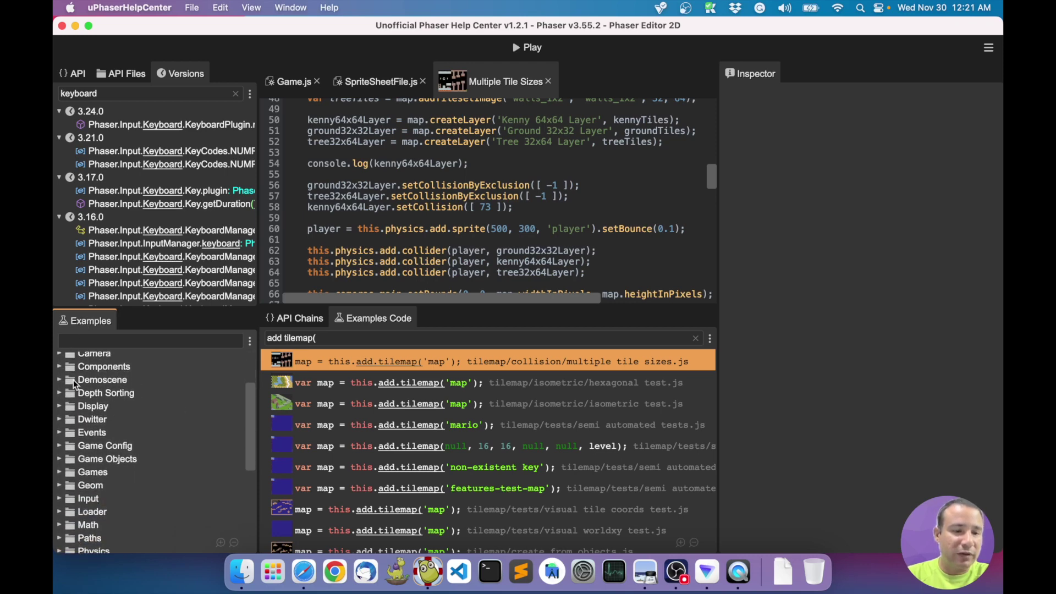
Expand Game Objects and open all Container examples in their own tab
left_click(60, 381)
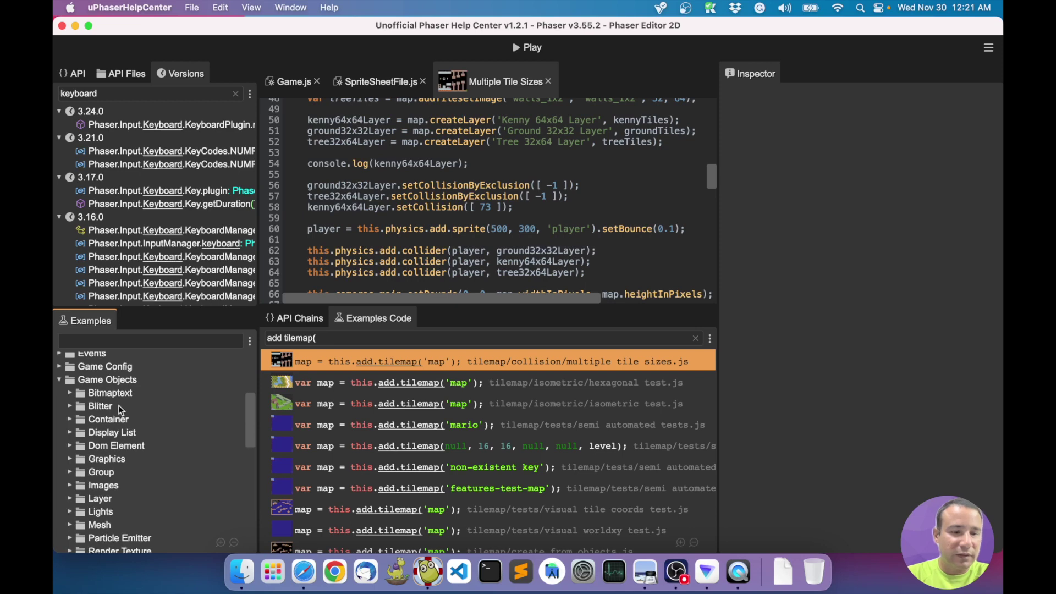
scroll(117, 413, "down", 2)
left_click(69, 394)
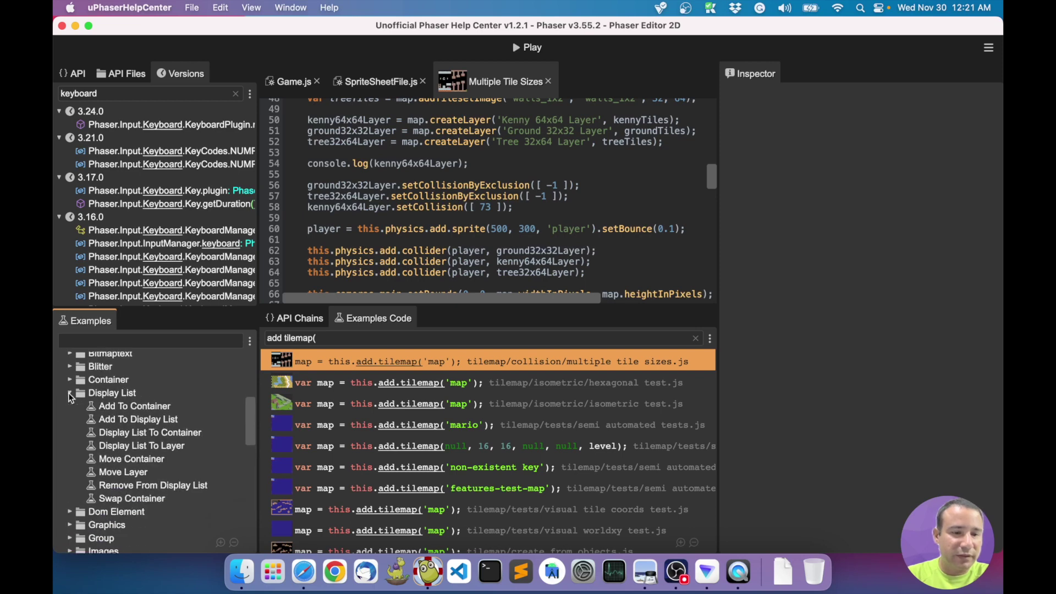
left_click(70, 394)
left_click(69, 380)
scroll(142, 429, "down", 4)
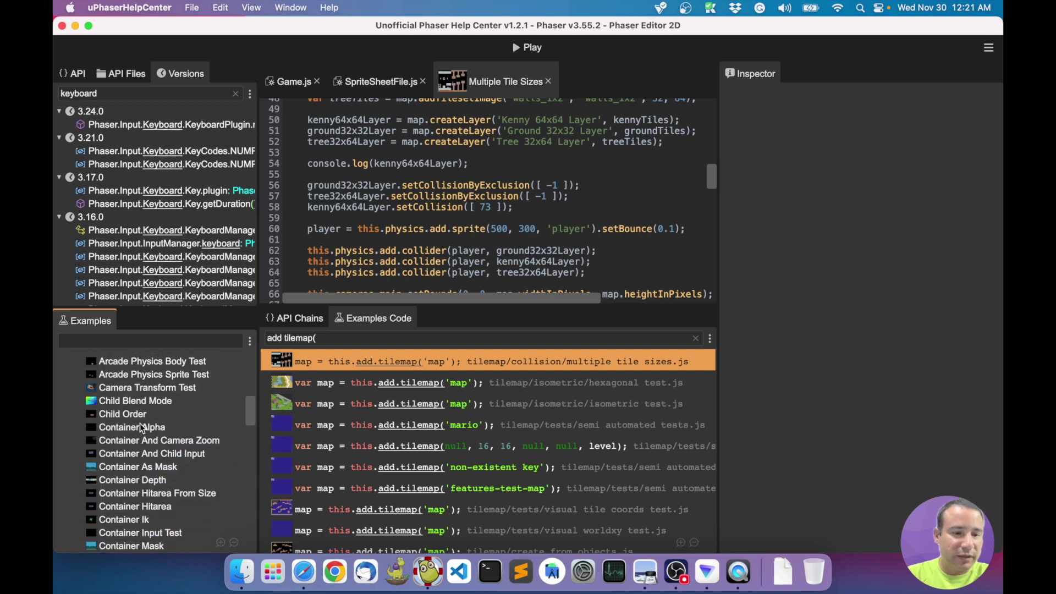
scroll(142, 428, "up", 4)
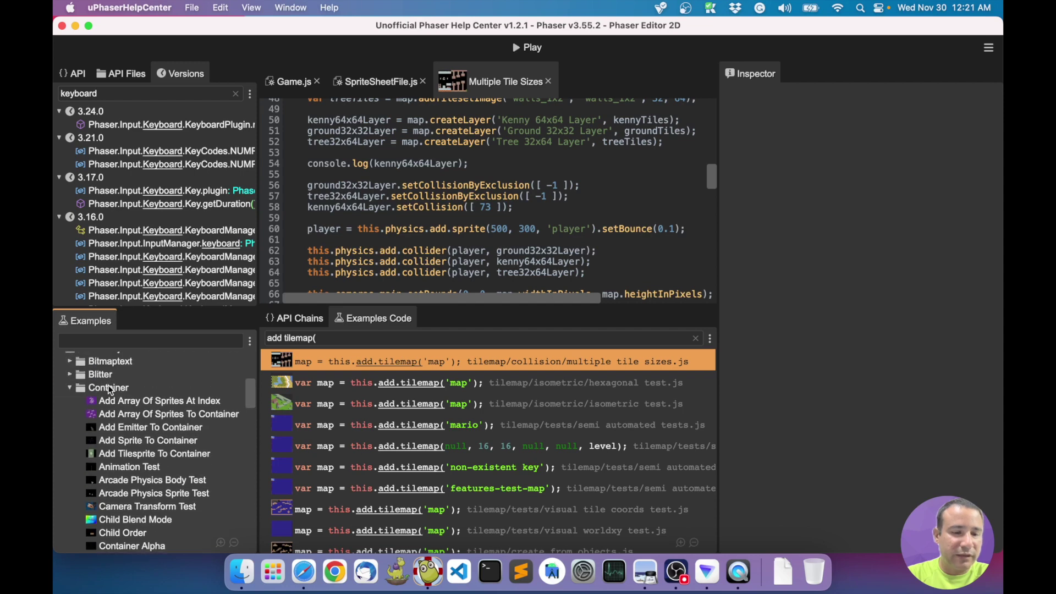
double_click(109, 388)
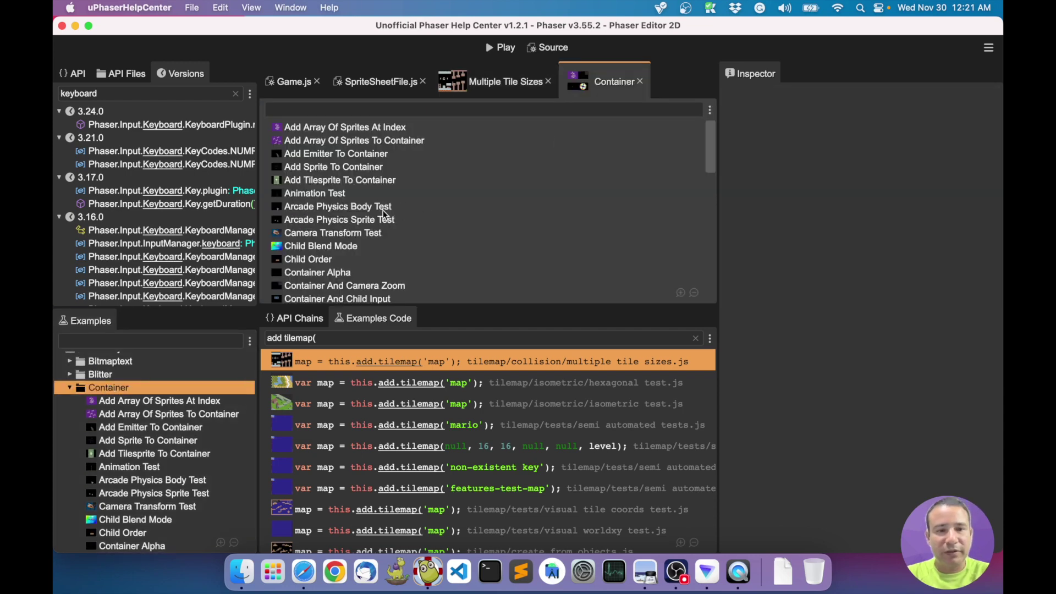
scroll(380, 210, "down", 3)
scroll(380, 210, "up", 2)
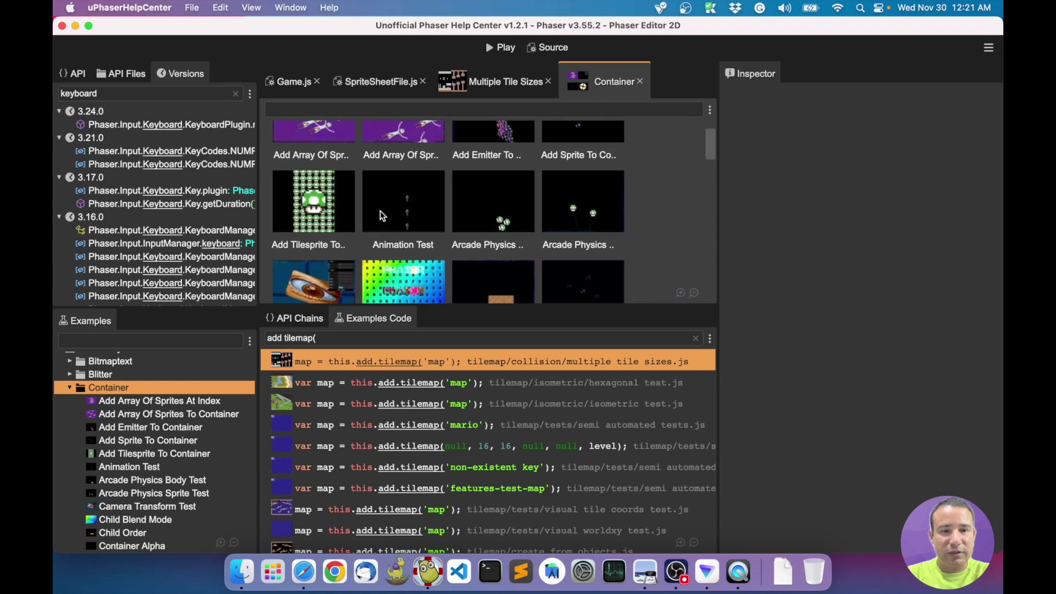
scroll(380, 210, "down", 3)
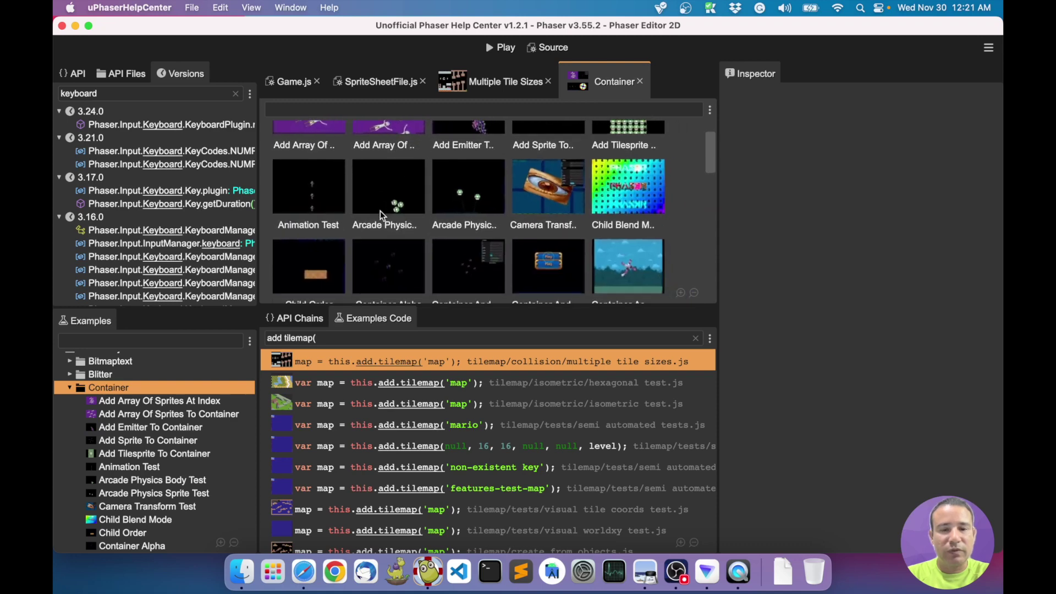
Filter the Container examples by 'dep', inspect and preview Multi Container Depth Test, then close it
scroll(381, 210, "down", 4)
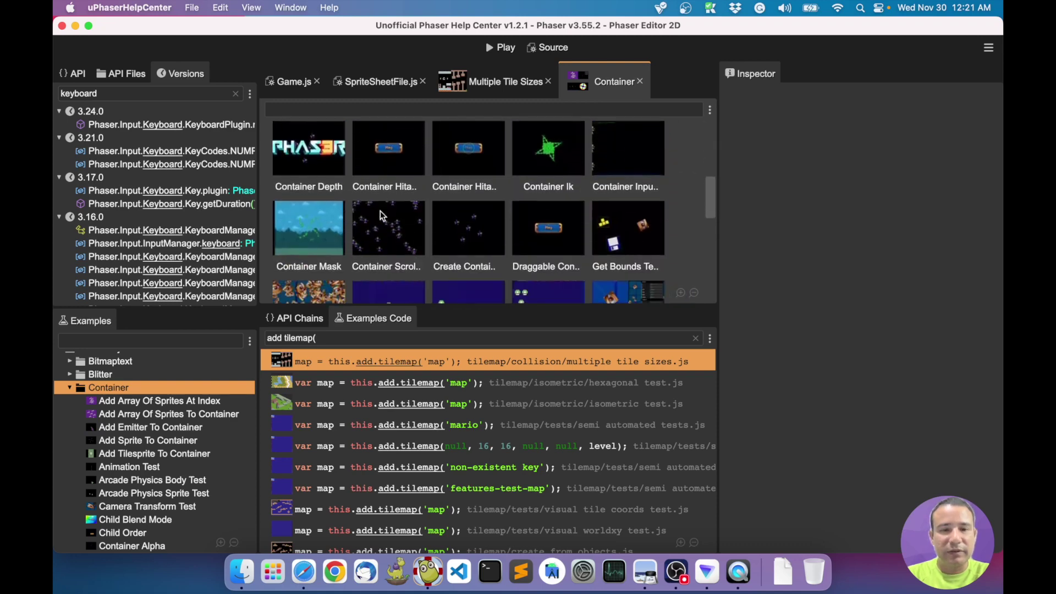
left_click(440, 109)
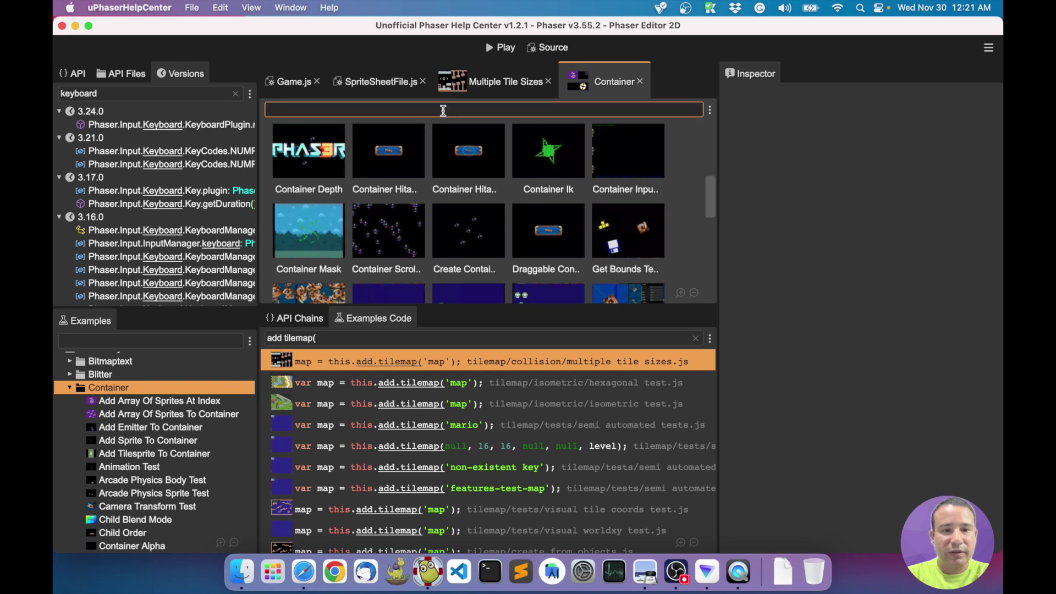
type("dep")
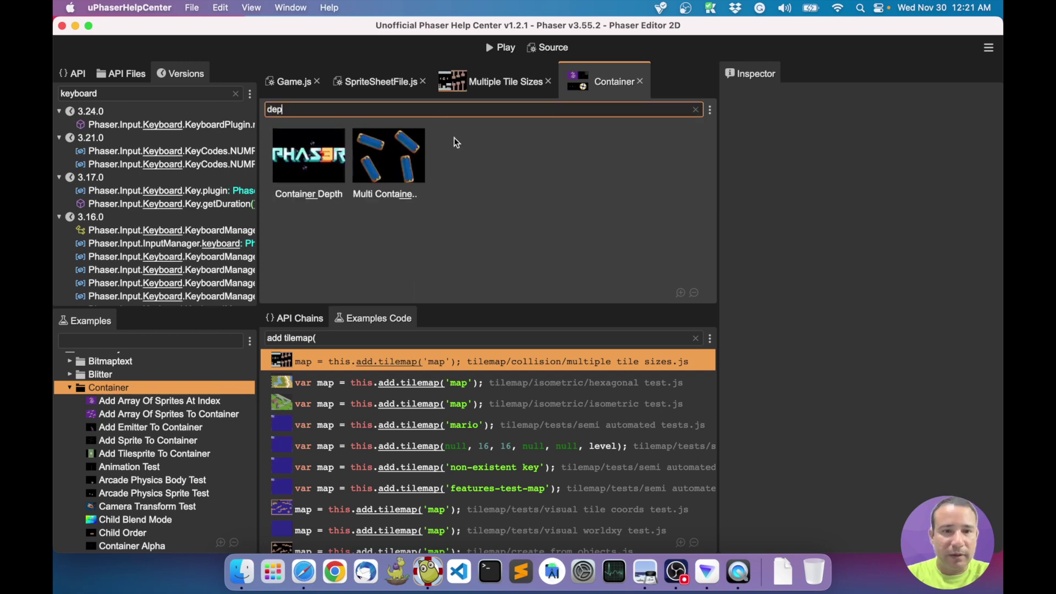
left_click(389, 167)
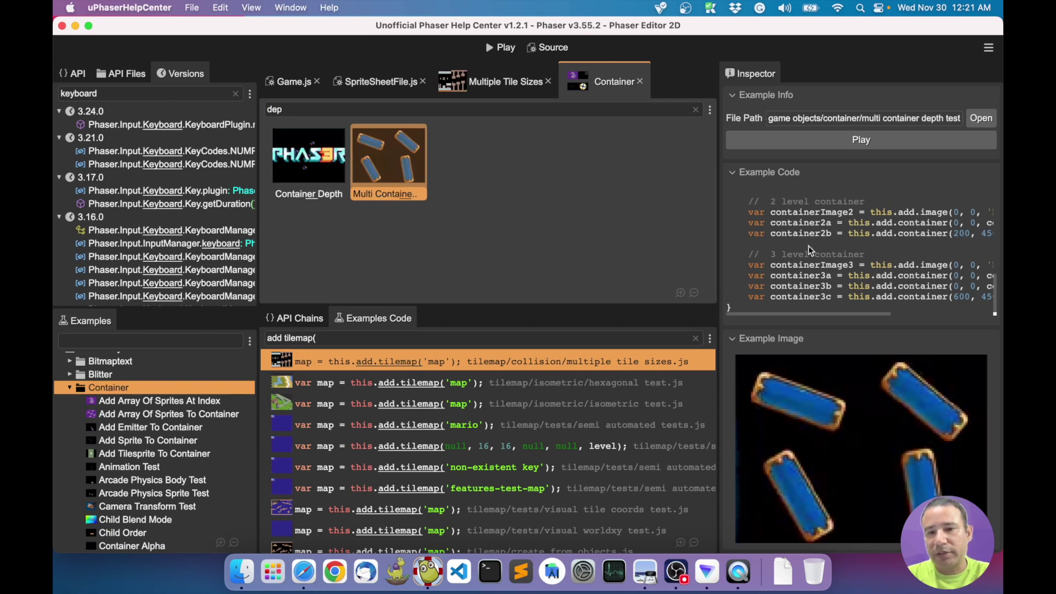
scroll(808, 246, "up", 5)
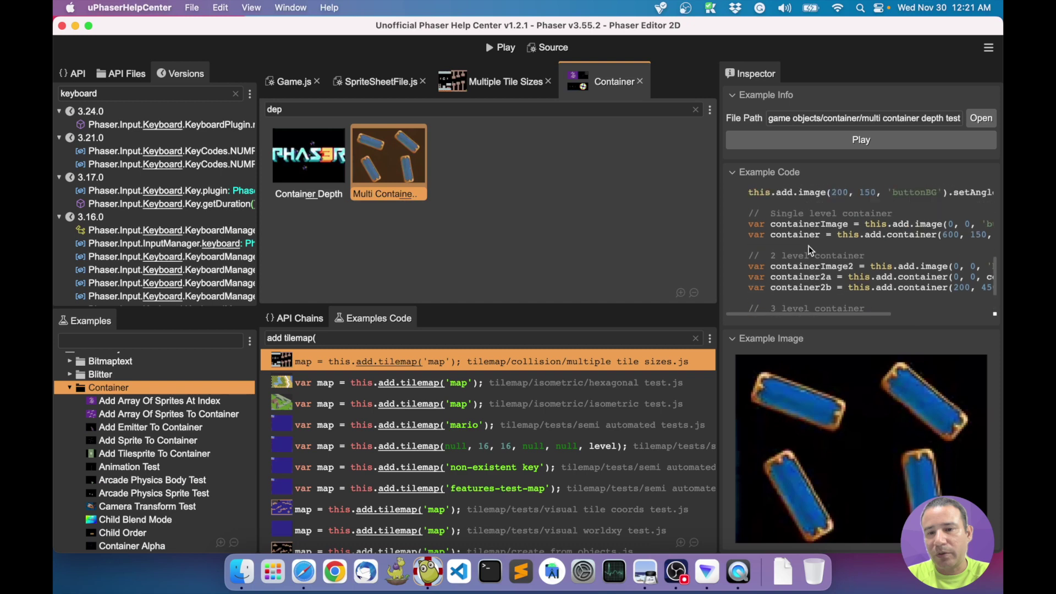
scroll(809, 246, "up", 10)
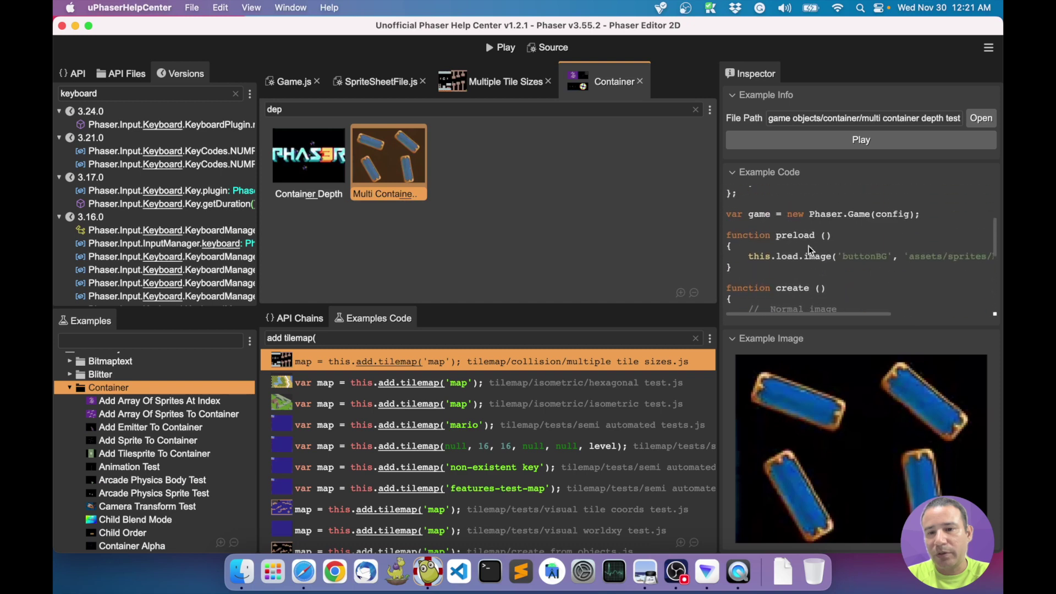
double_click(402, 167)
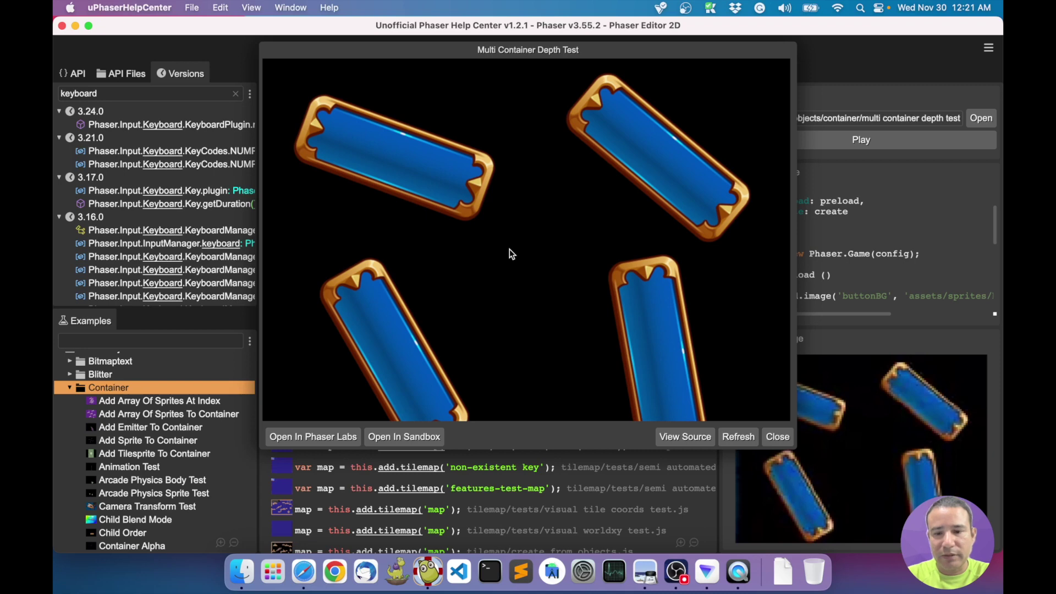
left_click(777, 436)
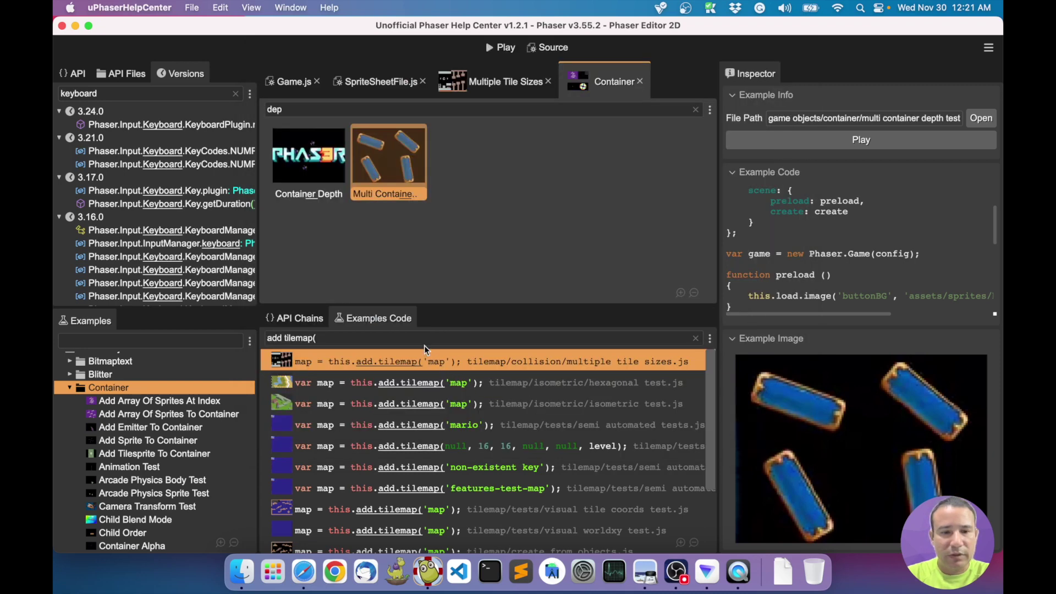
Search the example code for sorting, then clear the code search query
left_click(341, 338)
type("sorti")
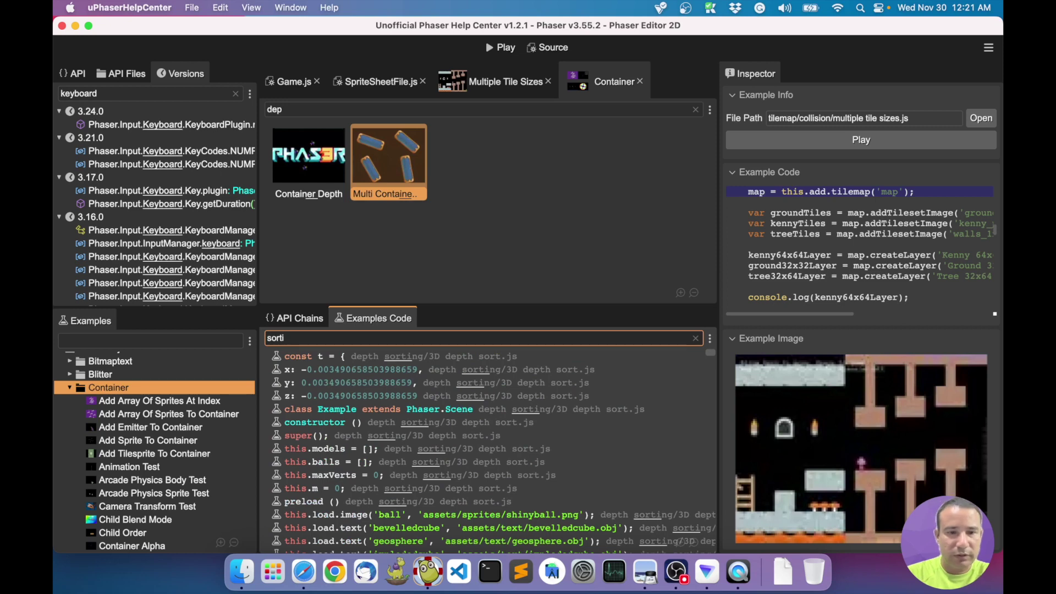
type("ng la")
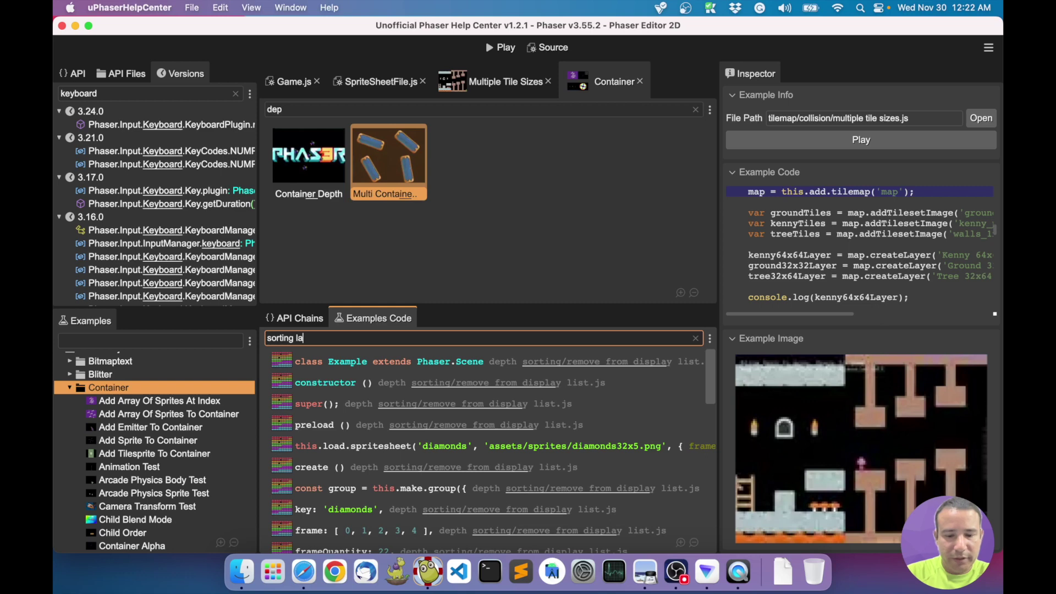
type("yer")
key("super+a")
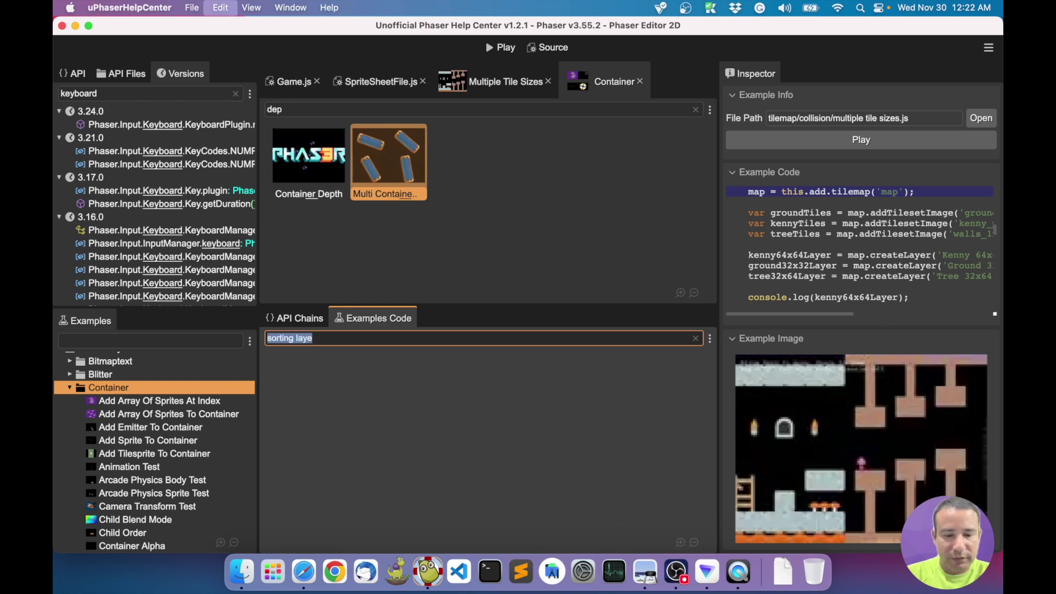
key("BackSpace")
Filter the examples tree by 'sort' and preview Depth Sort Layer Children, then close it
left_click(176, 340)
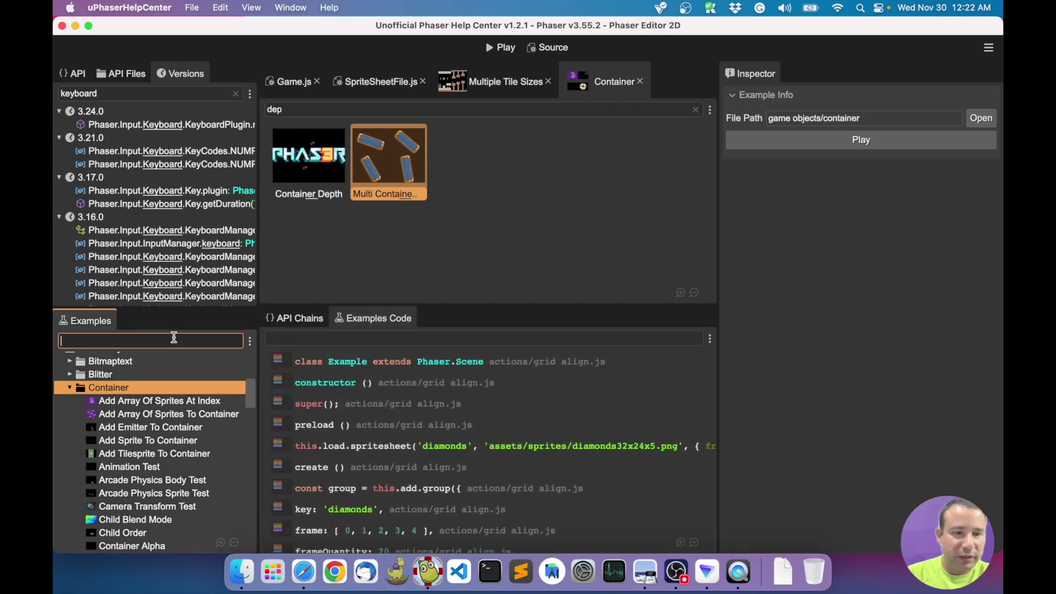
type("sort")
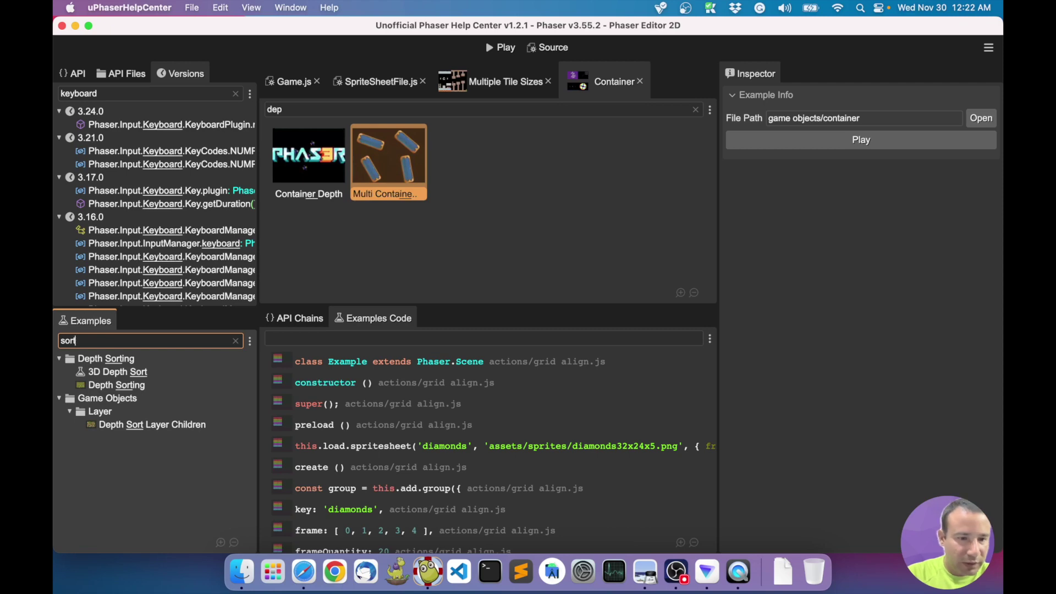
left_click(124, 424)
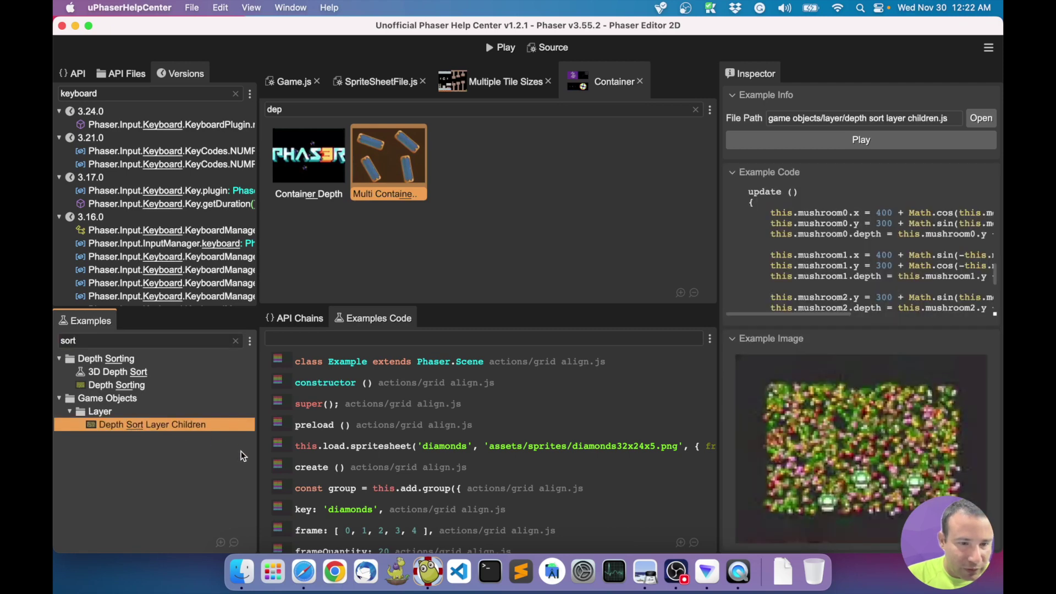
double_click(160, 423)
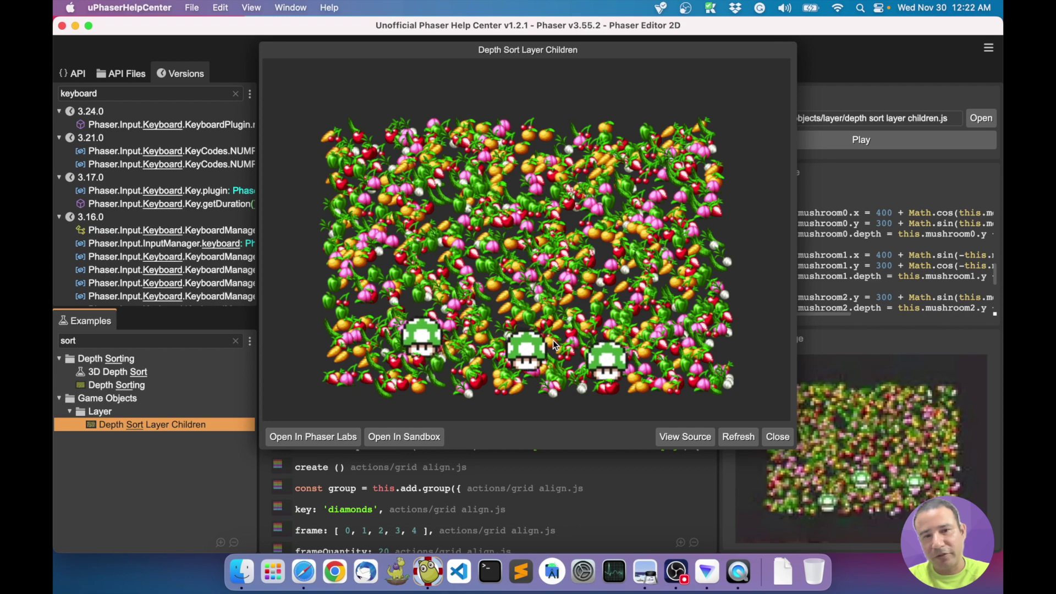
left_click(778, 437)
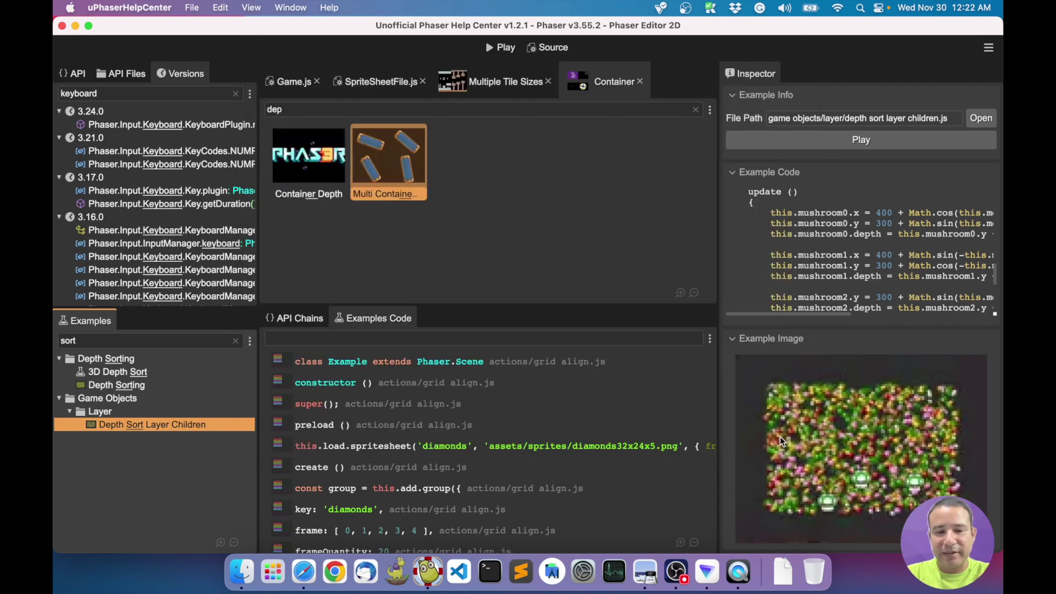
In Safari, choose uPhaserHelpCenter App from the phasereditor2d.com Products menu
left_click(304, 572)
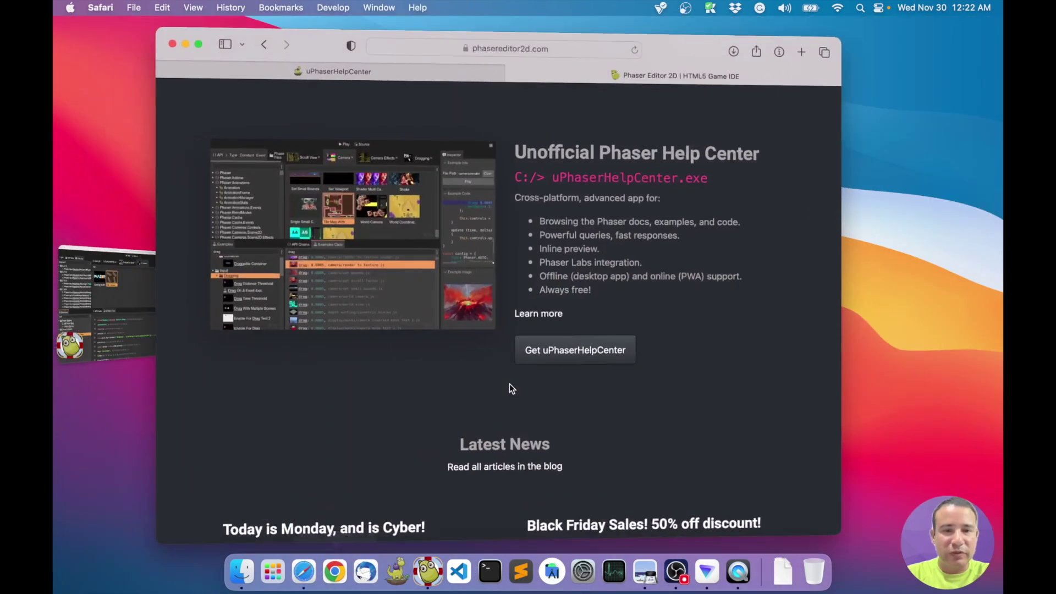
scroll(559, 160, "up", 15)
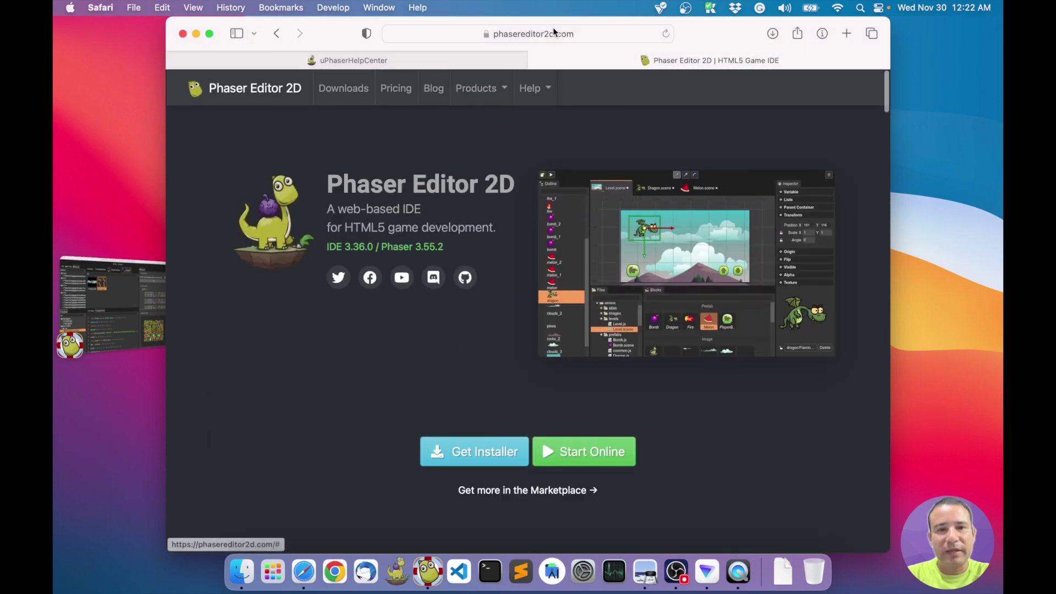
left_click(553, 33)
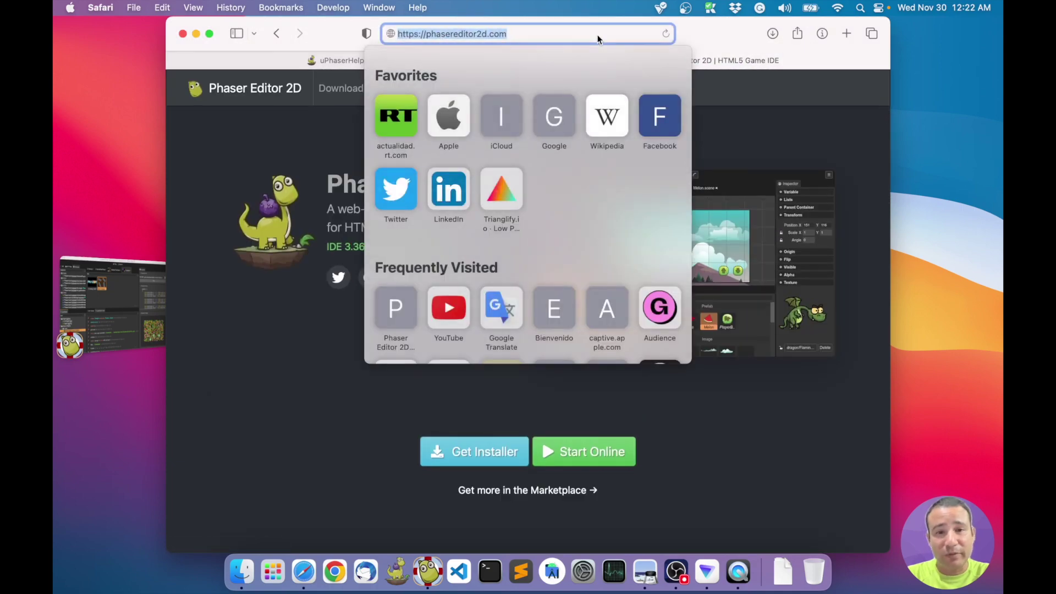
left_click(750, 132)
left_click(477, 88)
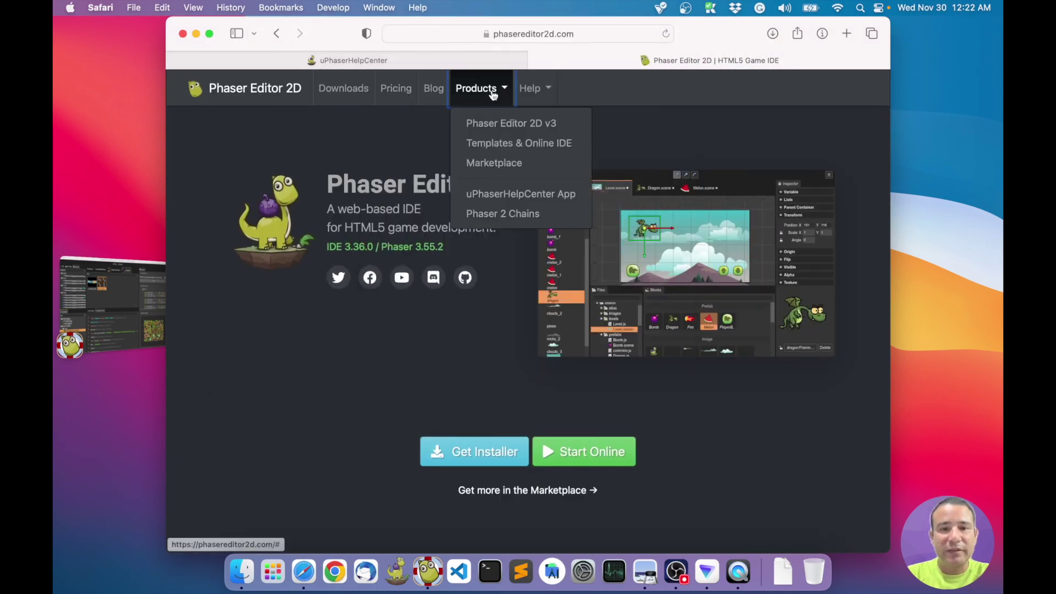
left_click(496, 202)
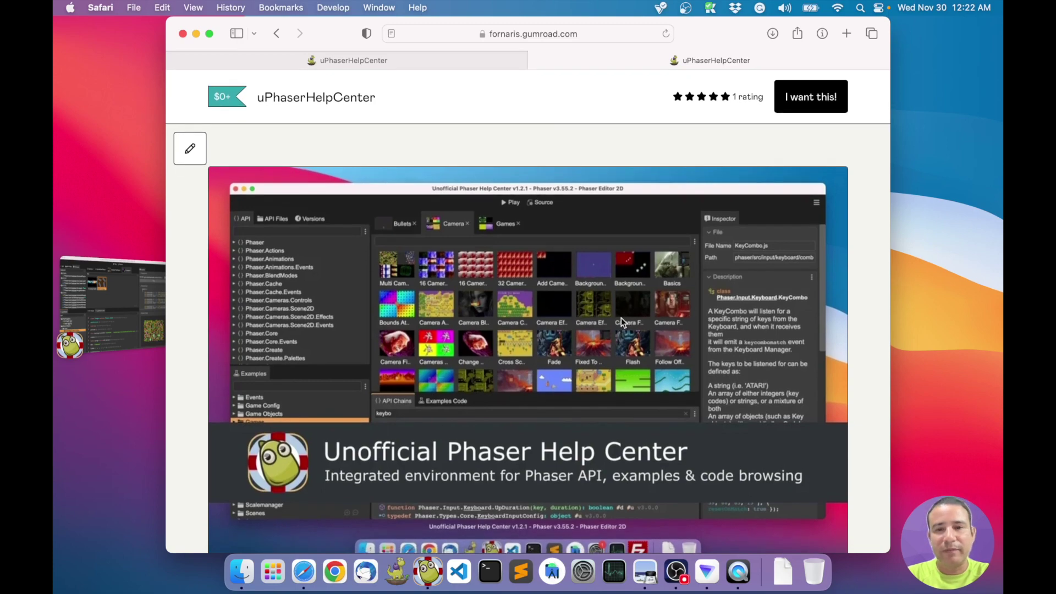
Scroll the Gumroad product page and enter 0 in the Name a fair price field
scroll(583, 352, "down", 5)
scroll(583, 351, "down", 4)
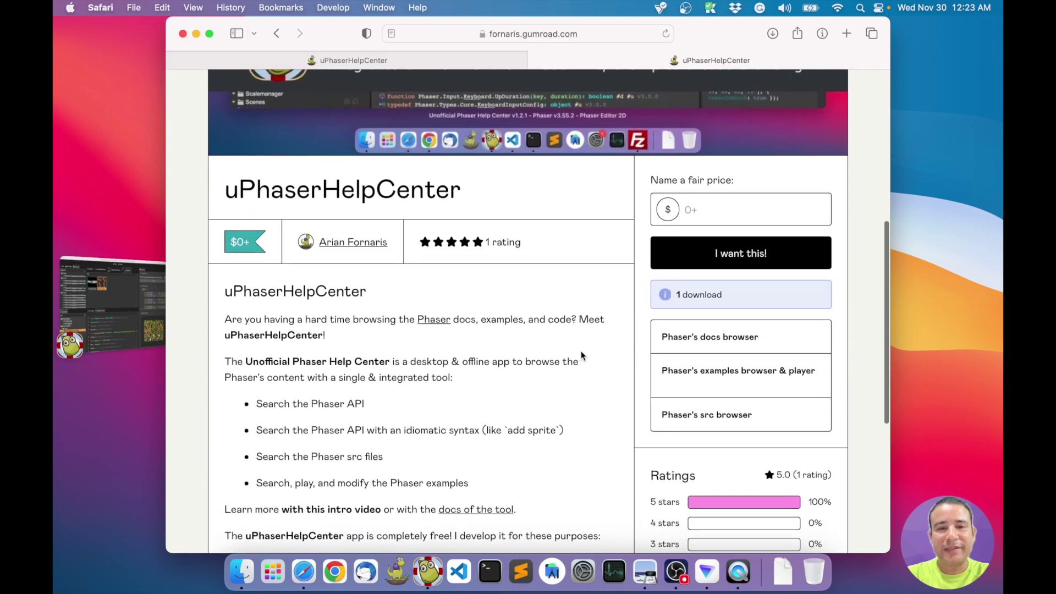
scroll(583, 353, "up", 3)
scroll(591, 352, "down", 1)
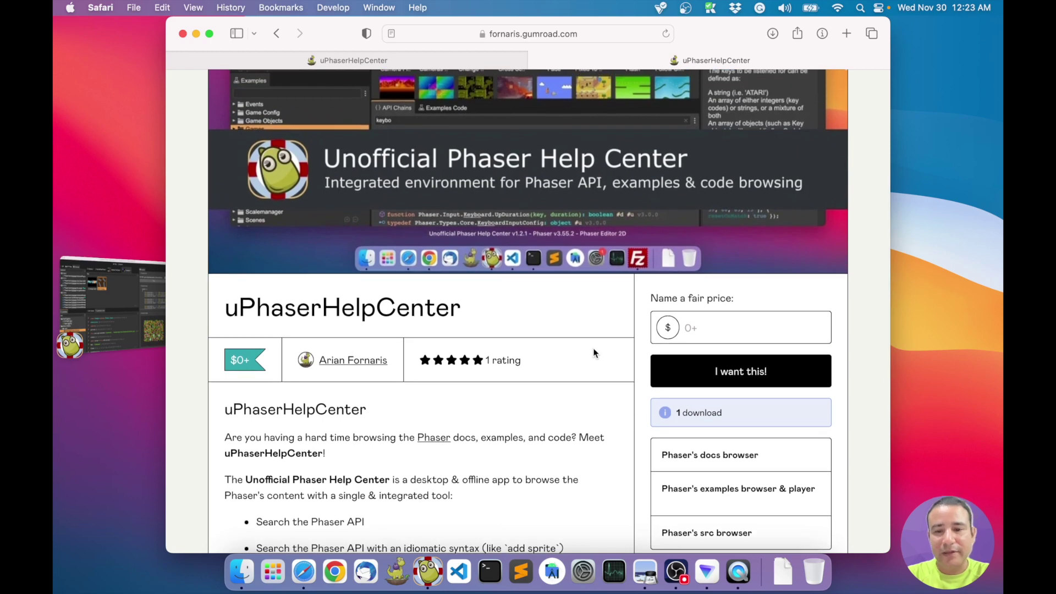
left_click(767, 331)
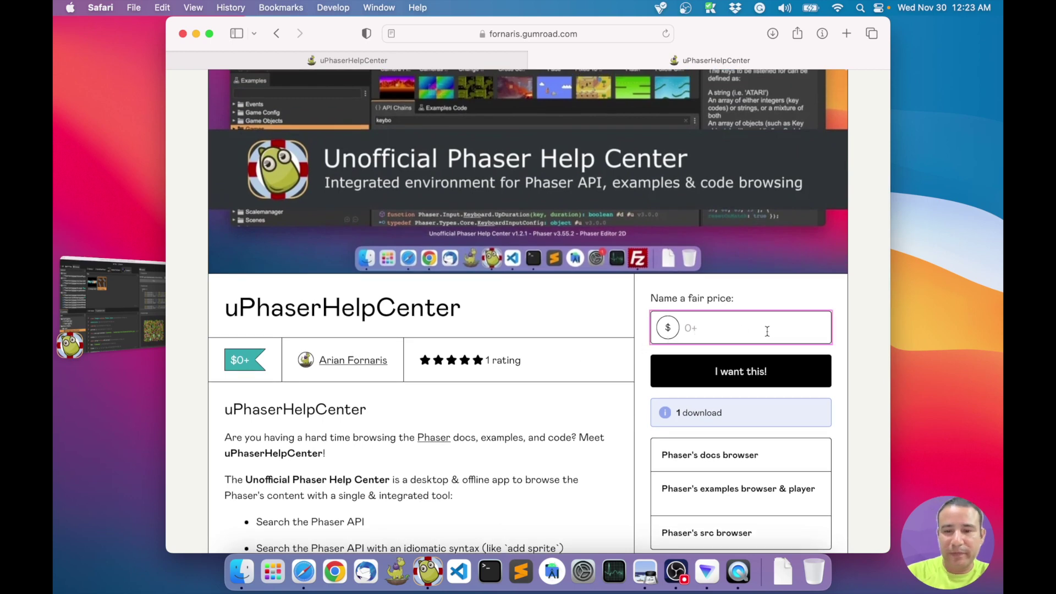
type("0")
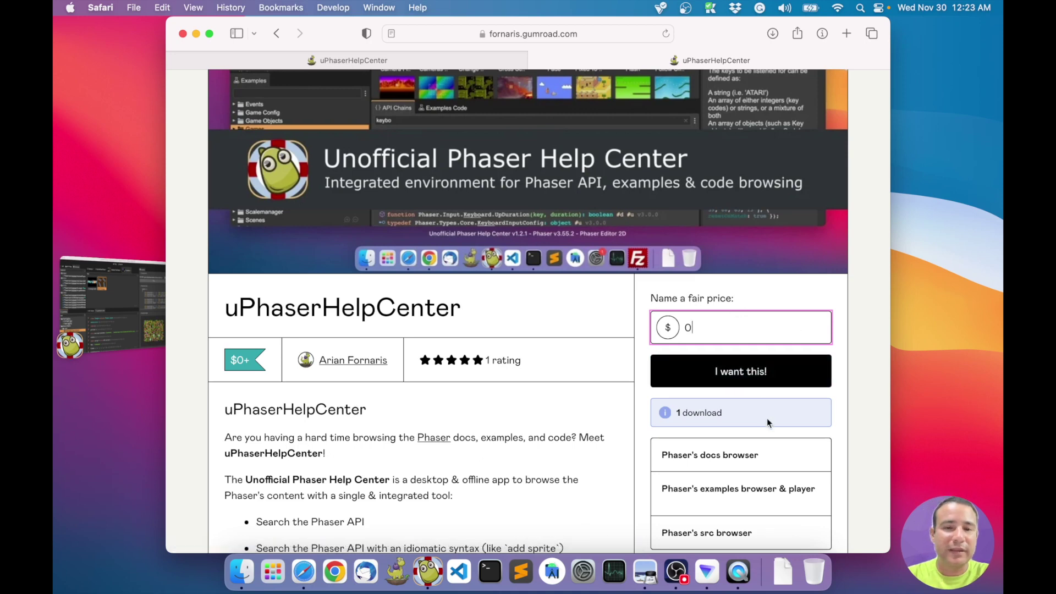
Request the app at US$0, adding uPhaserHelpCenter to the Gumroad cart
scroll(696, 413, "down", 1)
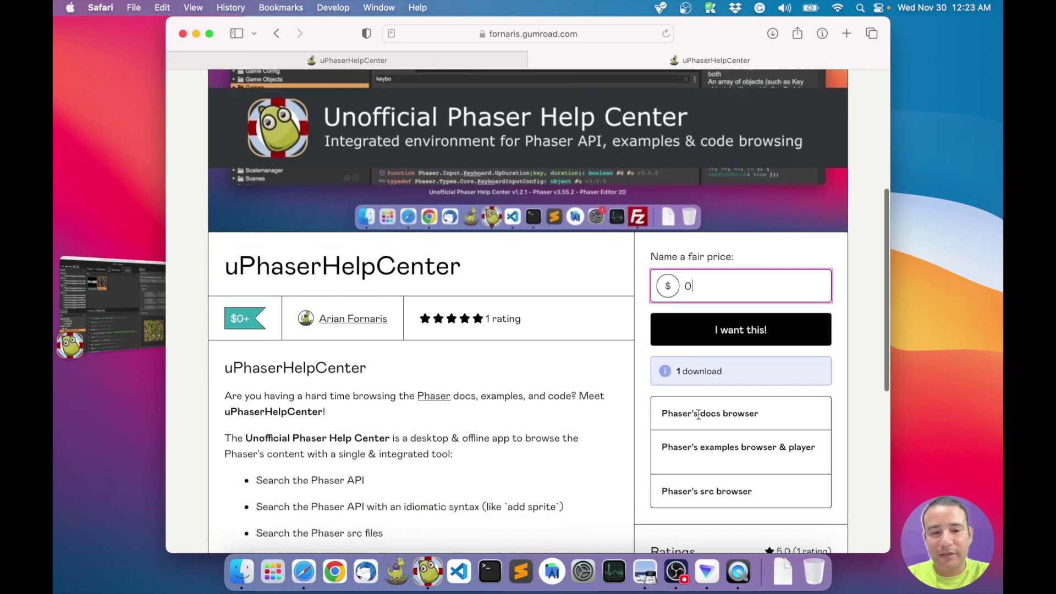
scroll(500, 407, "down", 5)
scroll(500, 404, "down", 4)
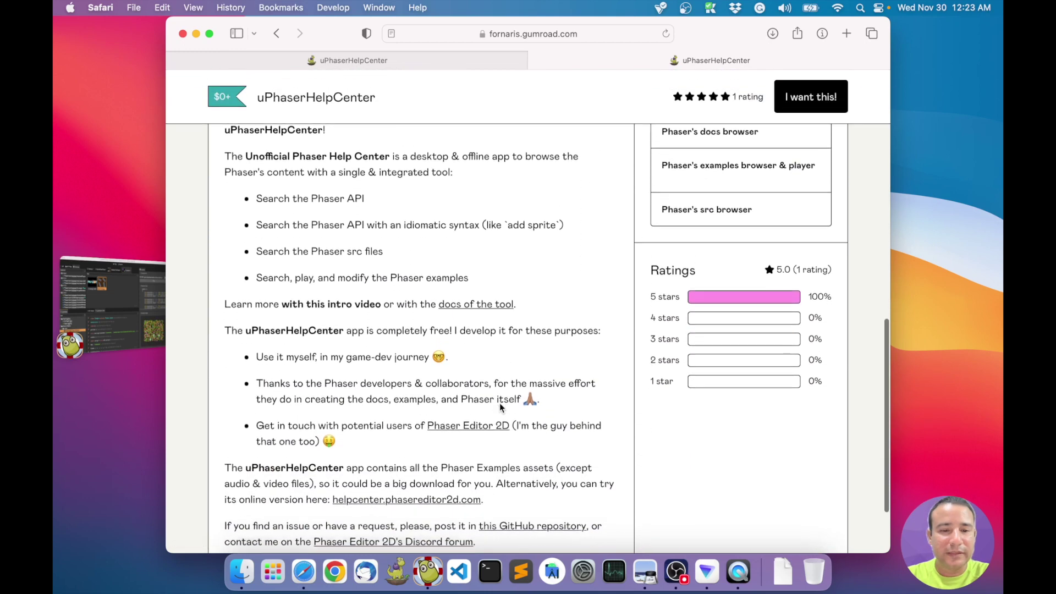
scroll(499, 402, "up", 7)
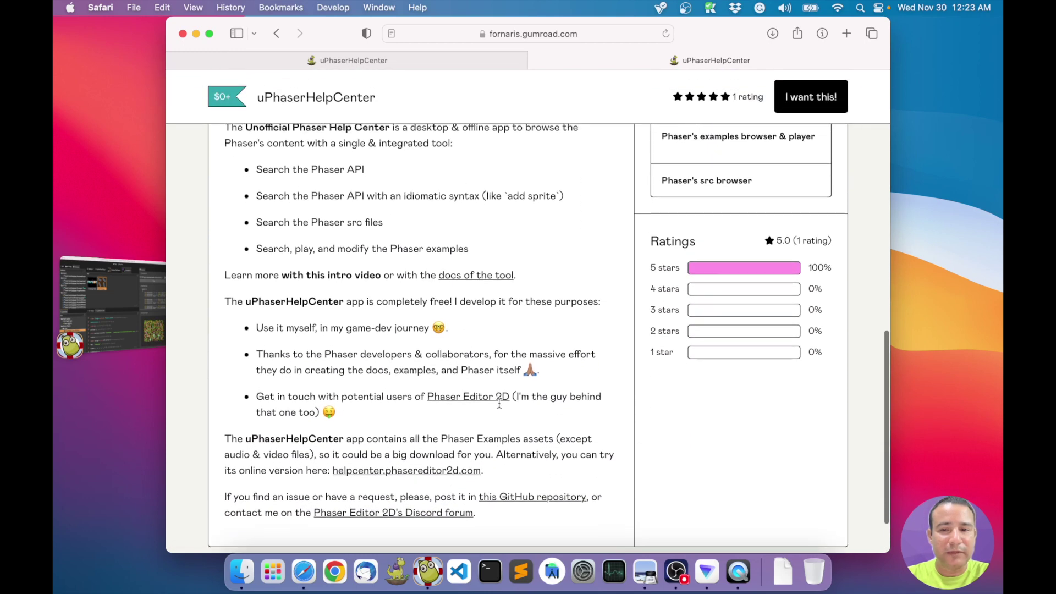
scroll(499, 407, "up", 2)
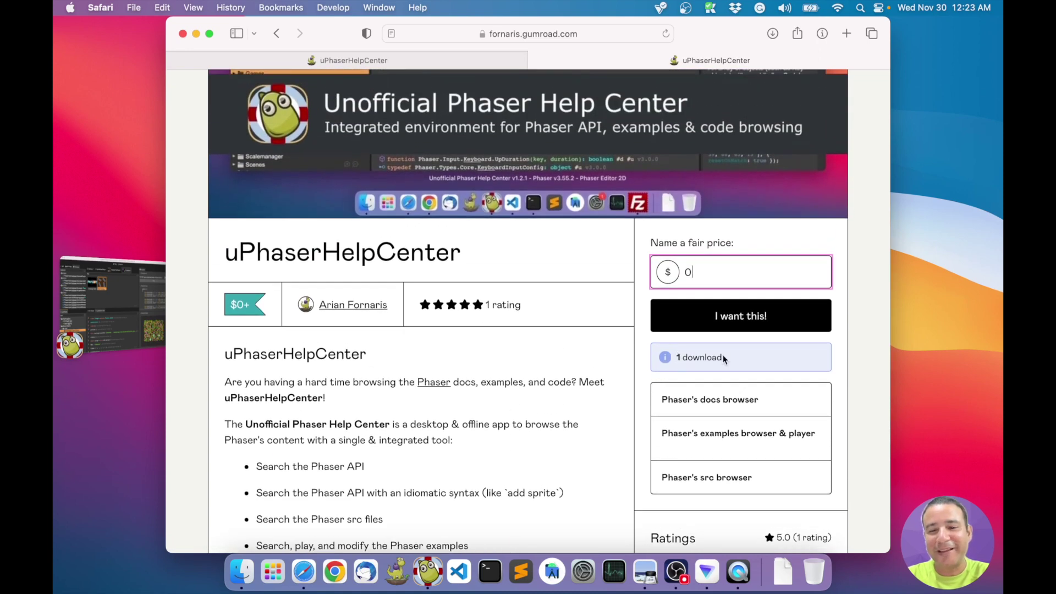
left_click(662, 324)
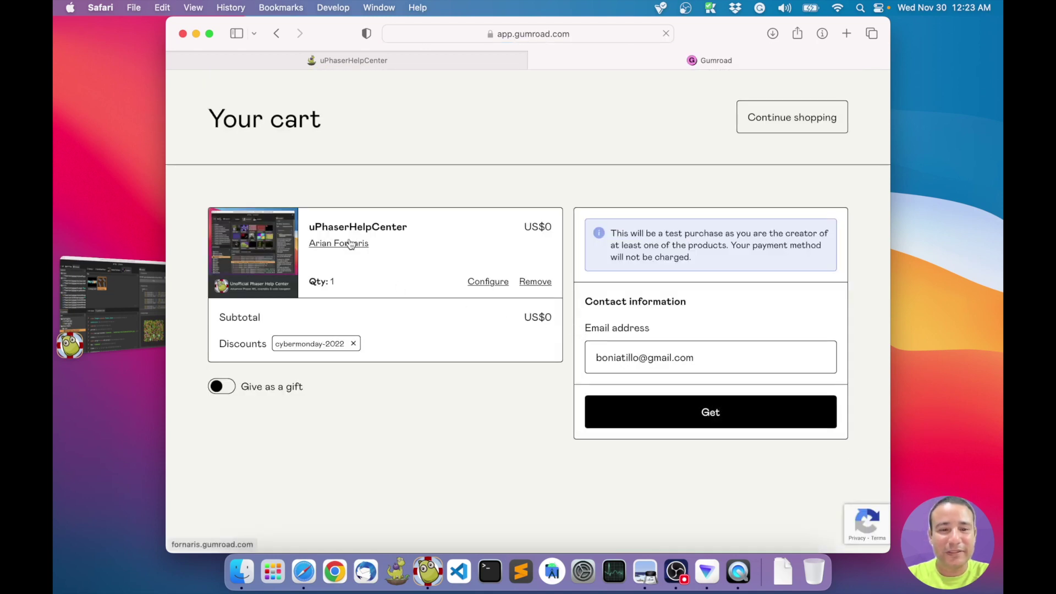
left_click_drag(714, 358, 571, 355)
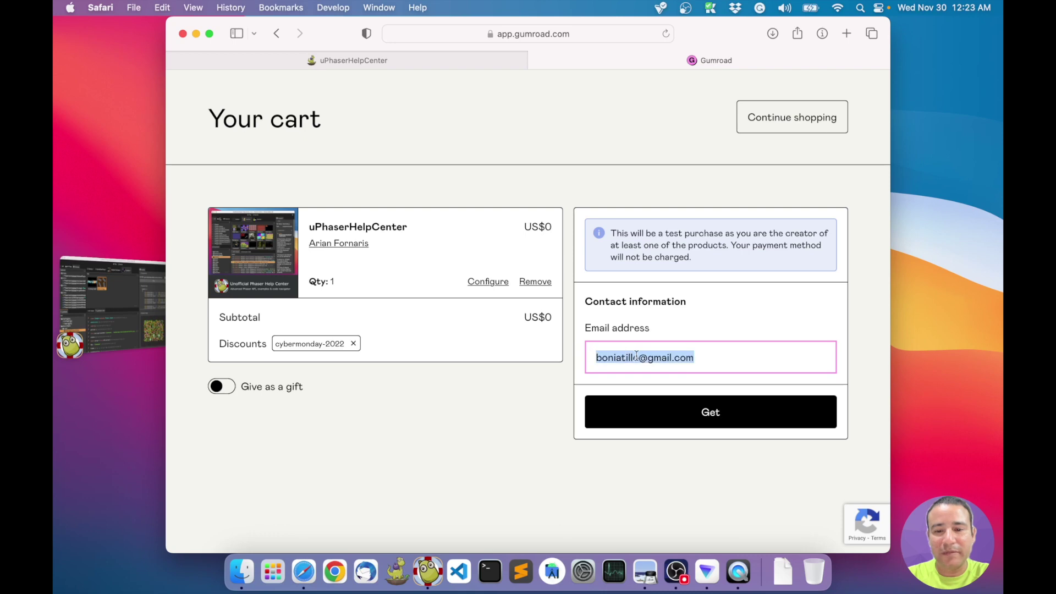
left_click(716, 358)
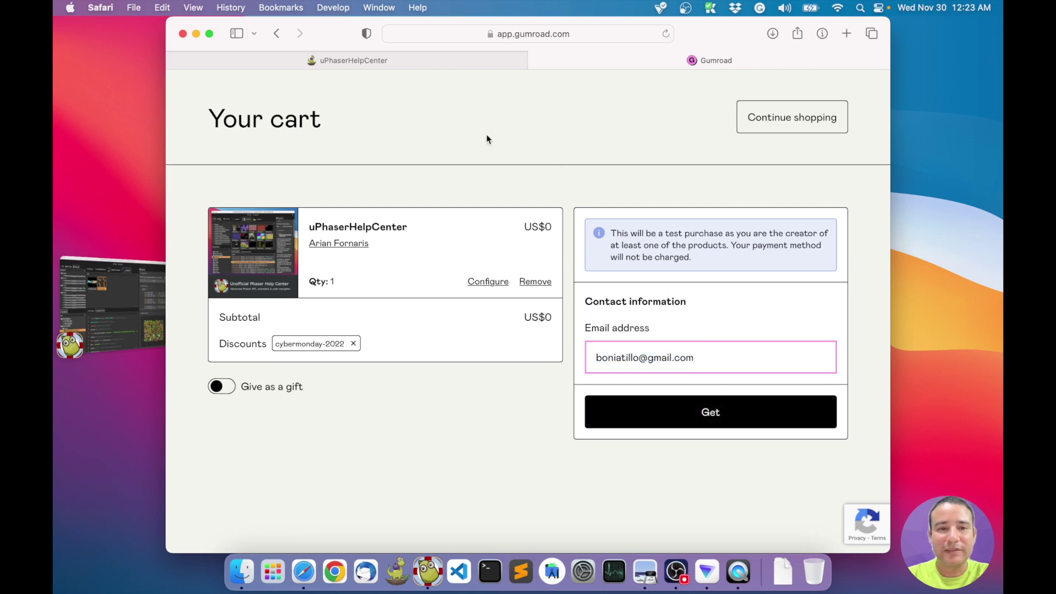
key("super+bracketleft")
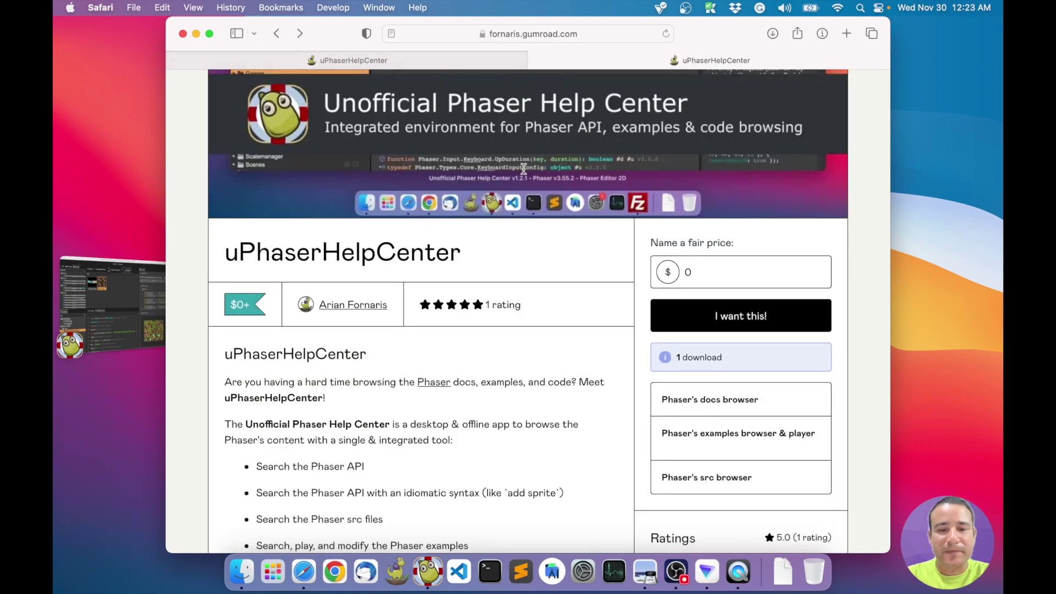
scroll(519, 331, "up", 5)
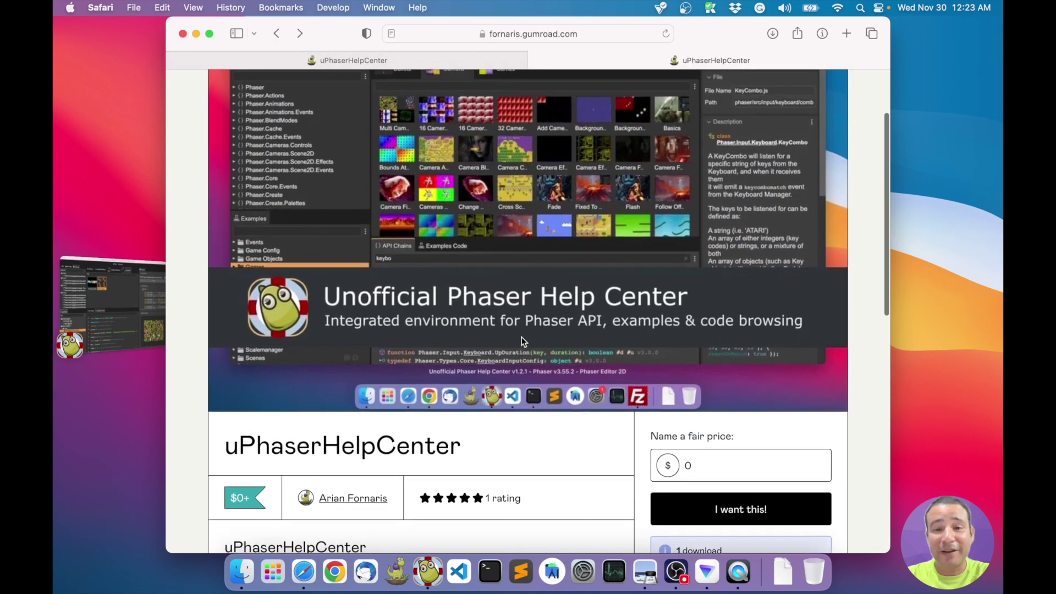
scroll(521, 337, "up", 4)
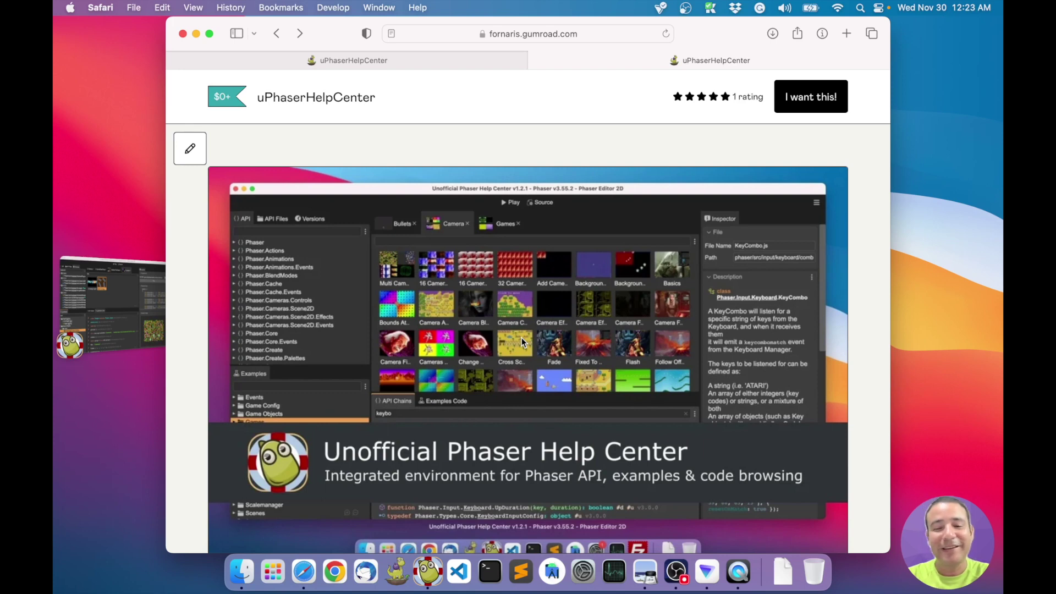
scroll(522, 337, "down", 5)
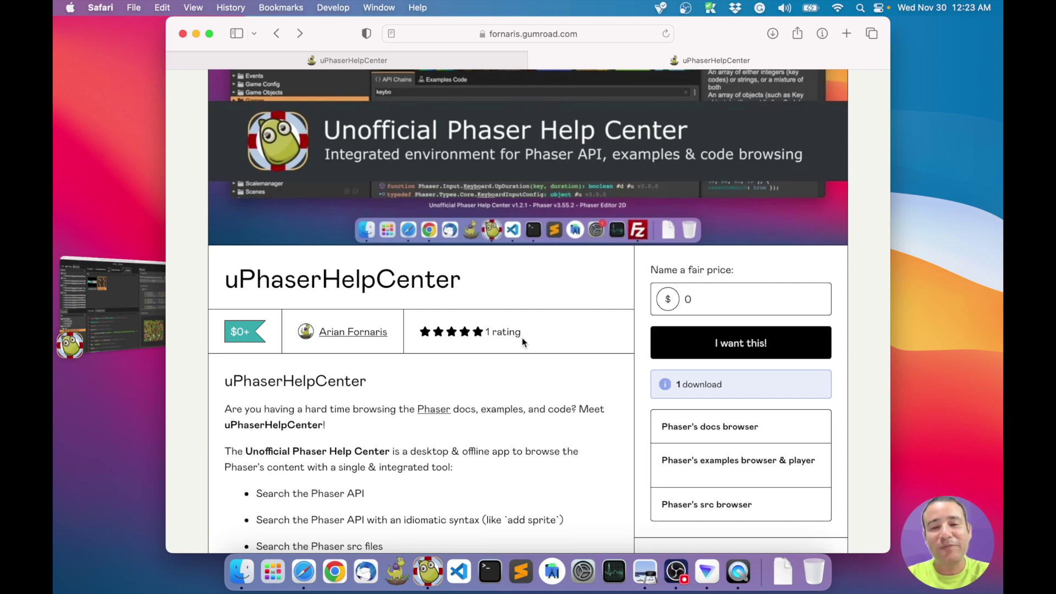
scroll(489, 421, "down", 5)
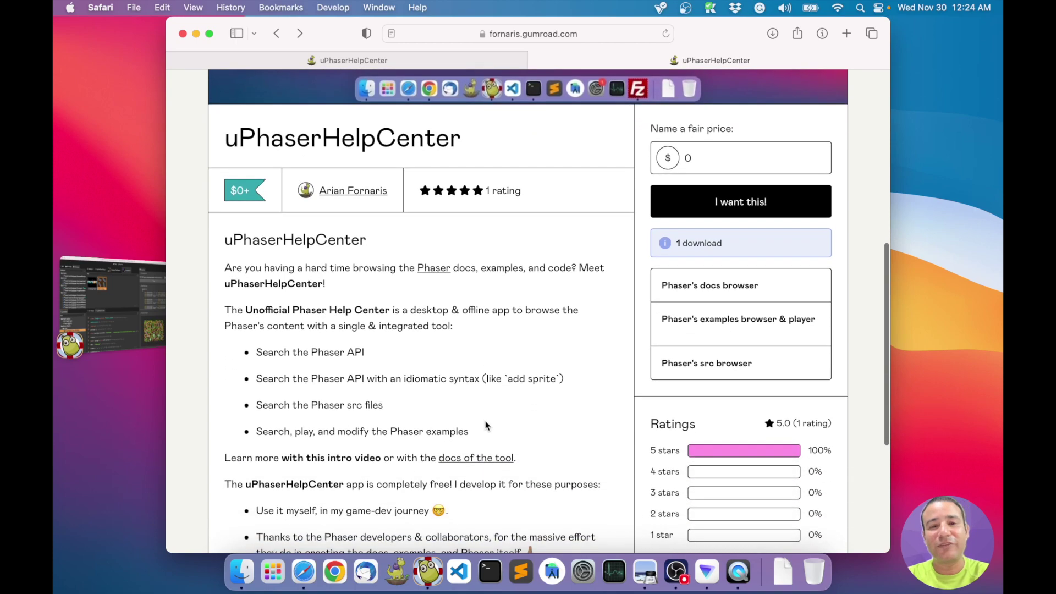
scroll(485, 425, "down", 8)
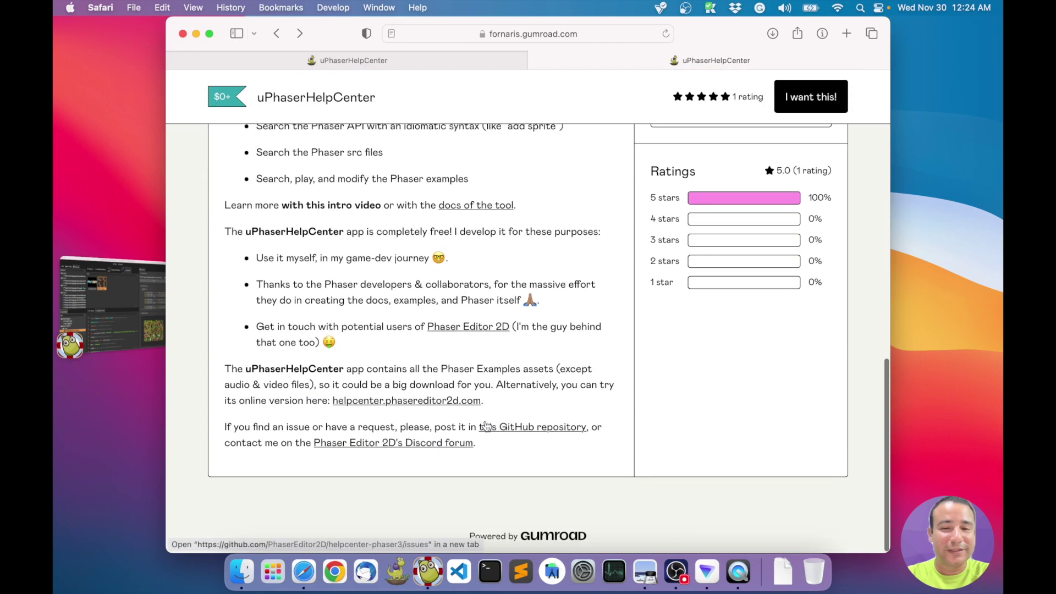
scroll(485, 425, "up", 8)
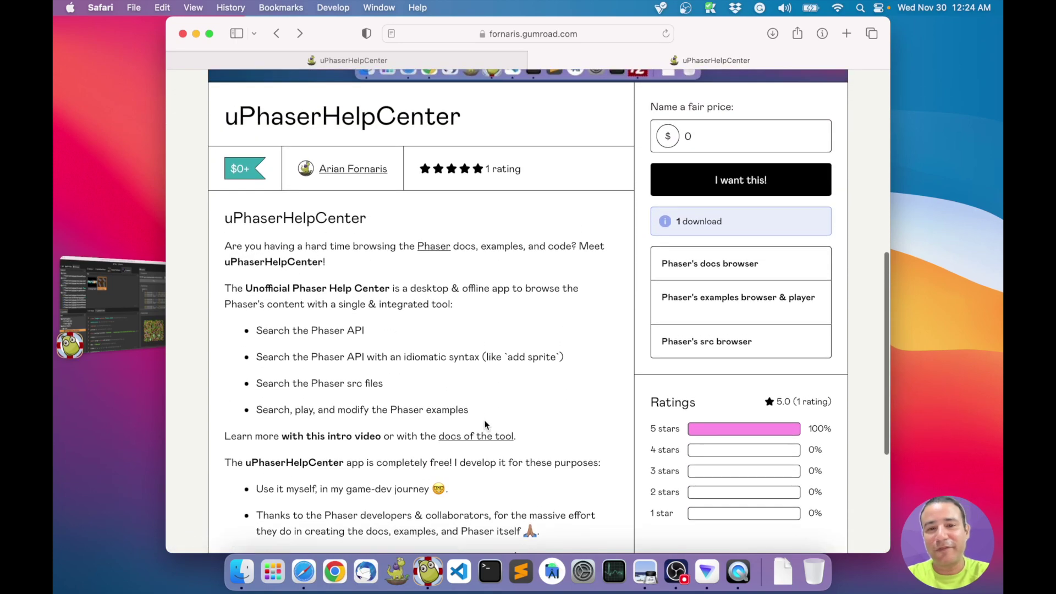
scroll(484, 421, "down", 8)
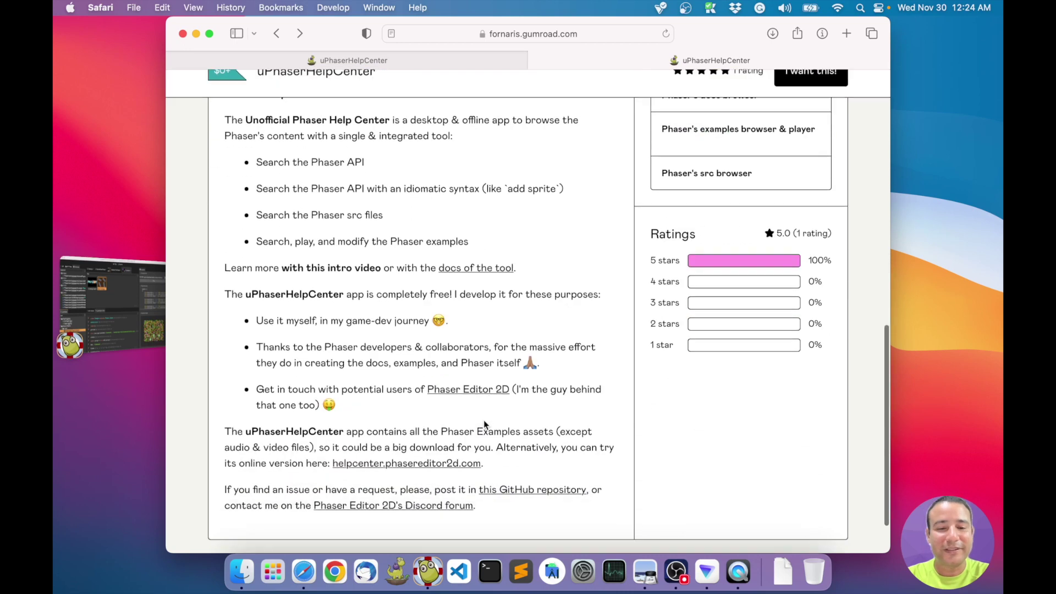
scroll(484, 419, "up", 8)
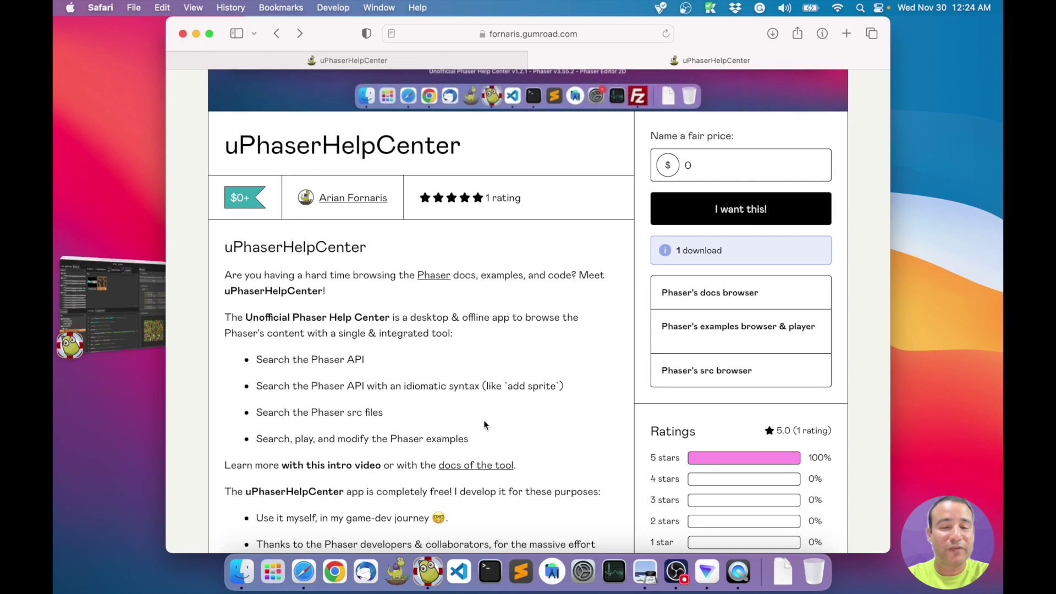
scroll(446, 409, "down", 5)
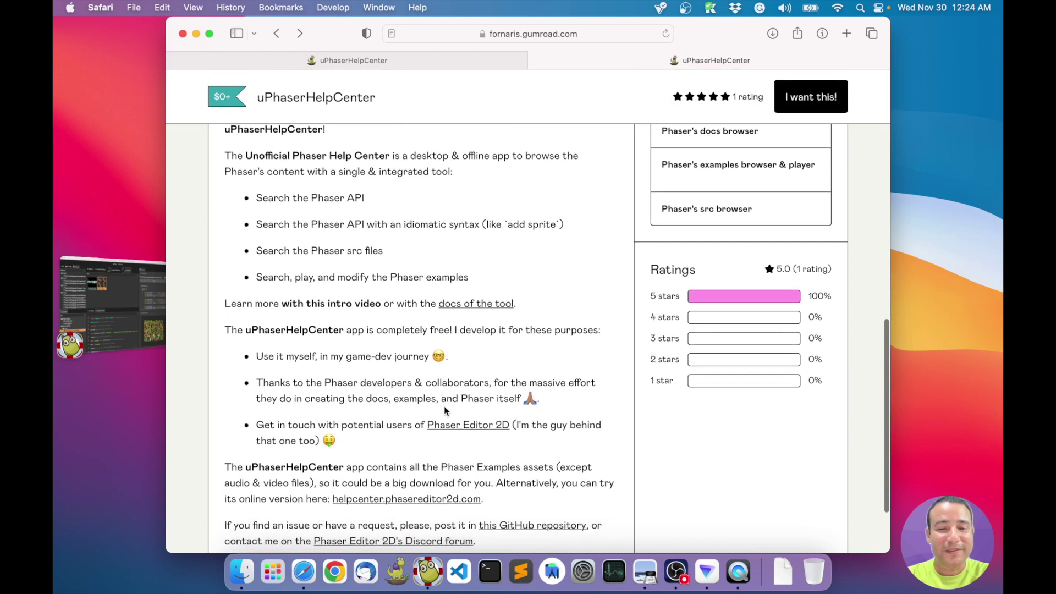
scroll(446, 410, "up", 4)
scroll(444, 409, "up", 5)
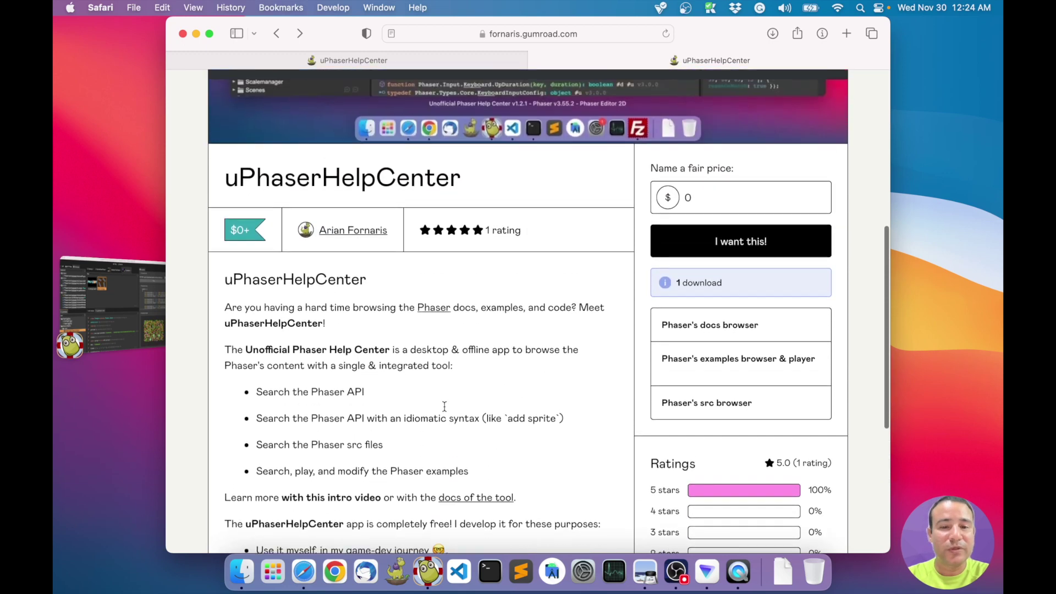
scroll(444, 408, "up", 2)
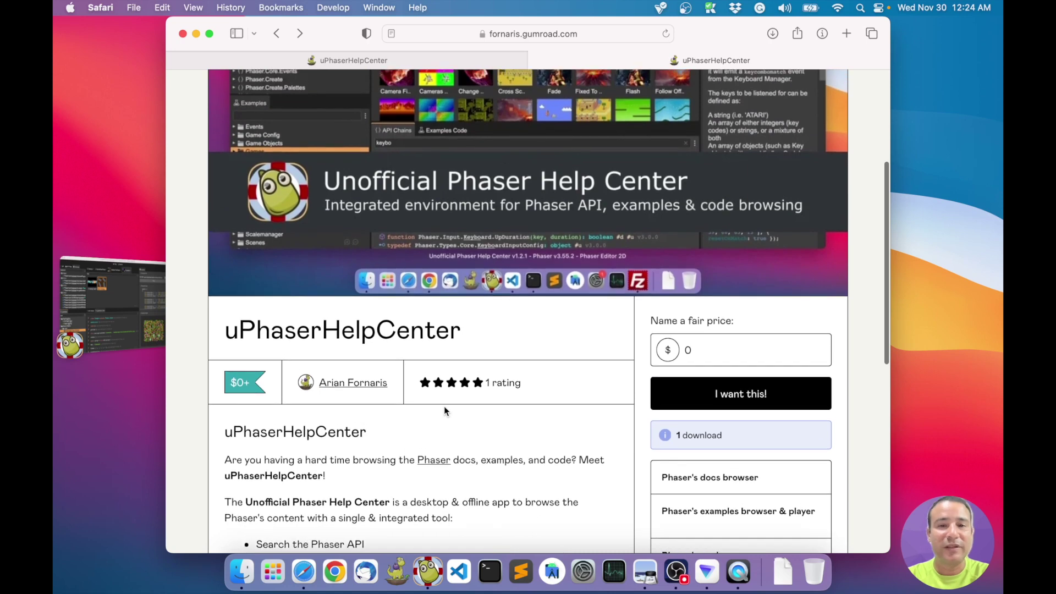